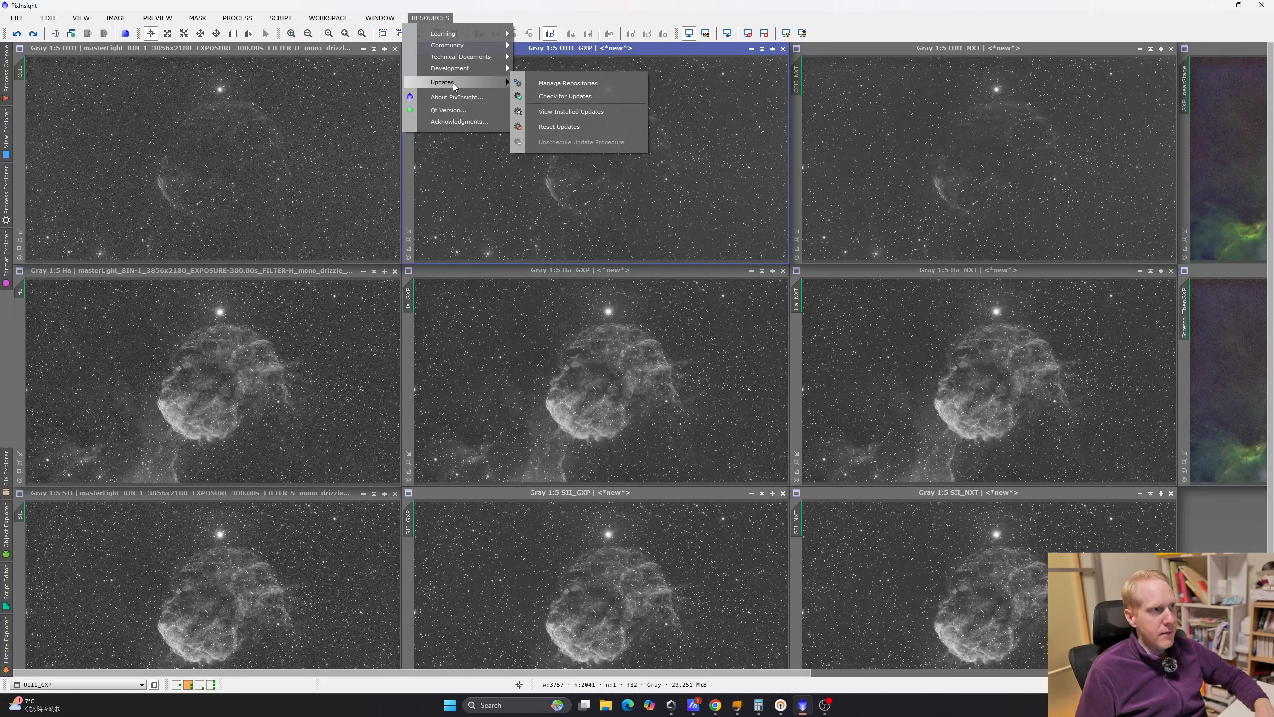
- Review the RC Astro BlurXTerminator, NoiseXTerminator, StarXTerminator and TensorFlow GPU entries among the update repositories, and locate the update check command
left_click(567, 82)
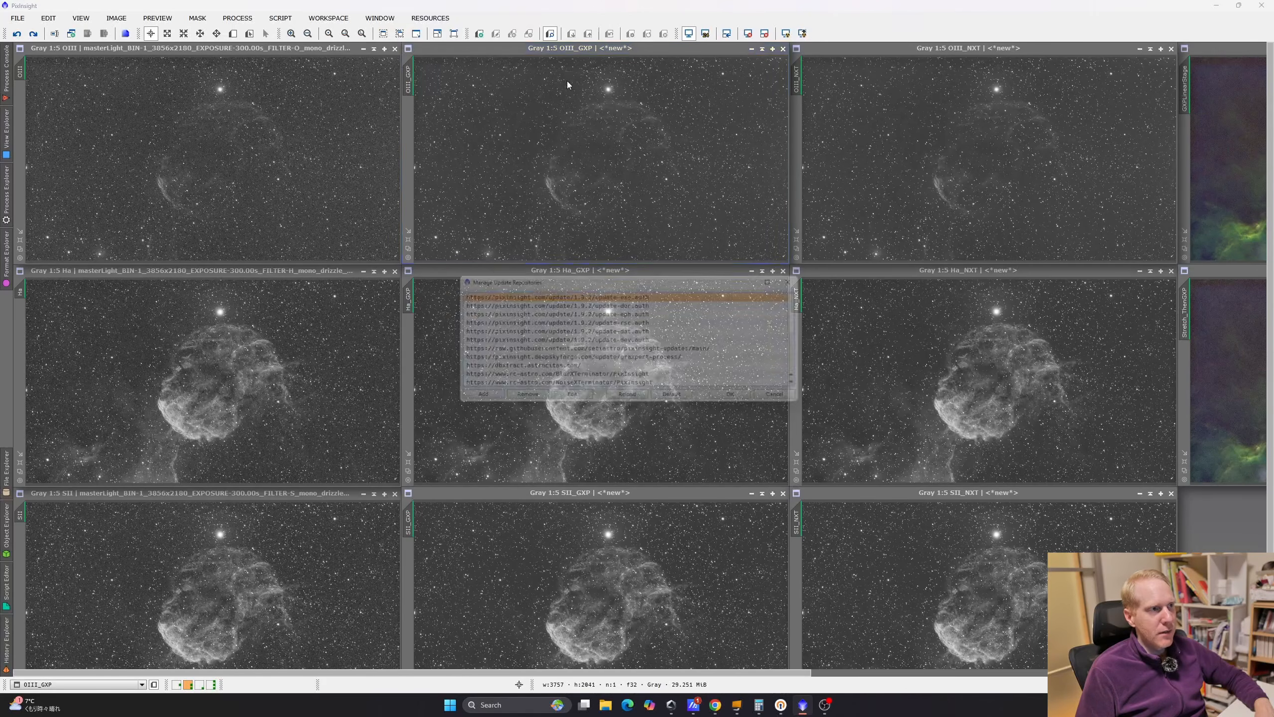
scroll(708, 333, "down", 2)
left_click(606, 322)
scroll(571, 341, "up", 3)
left_click(560, 332)
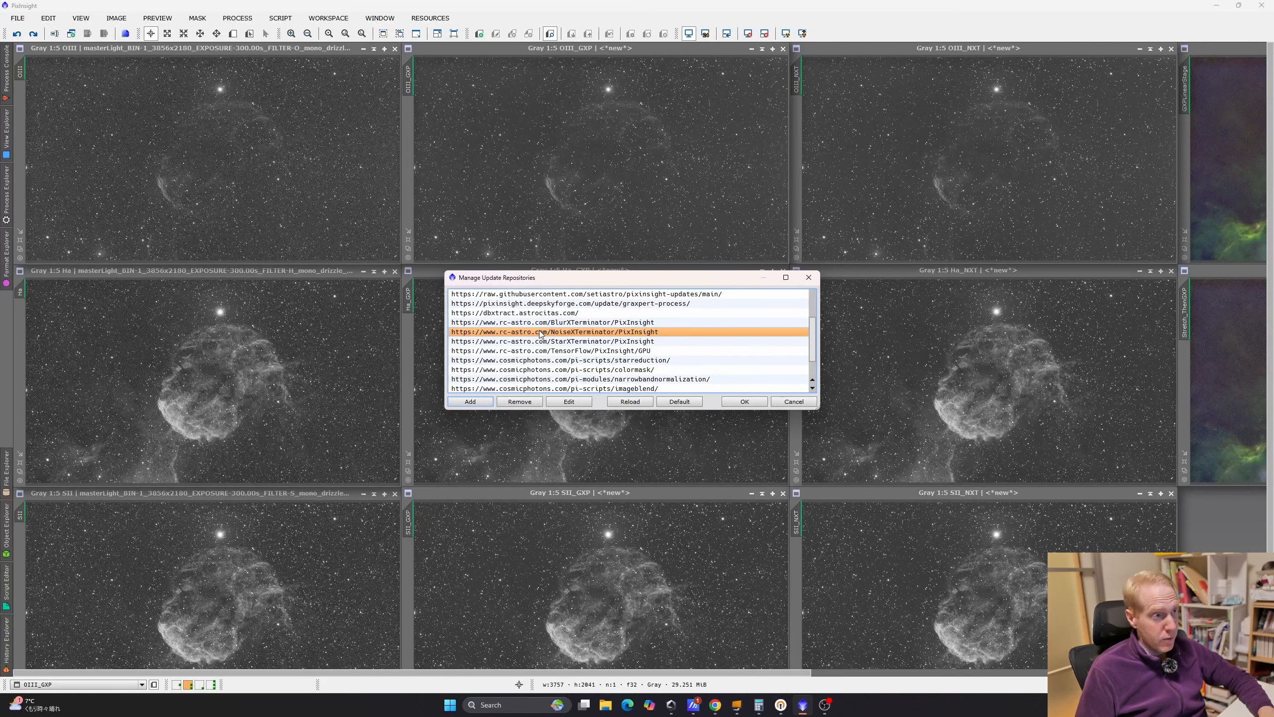
left_click(550, 351)
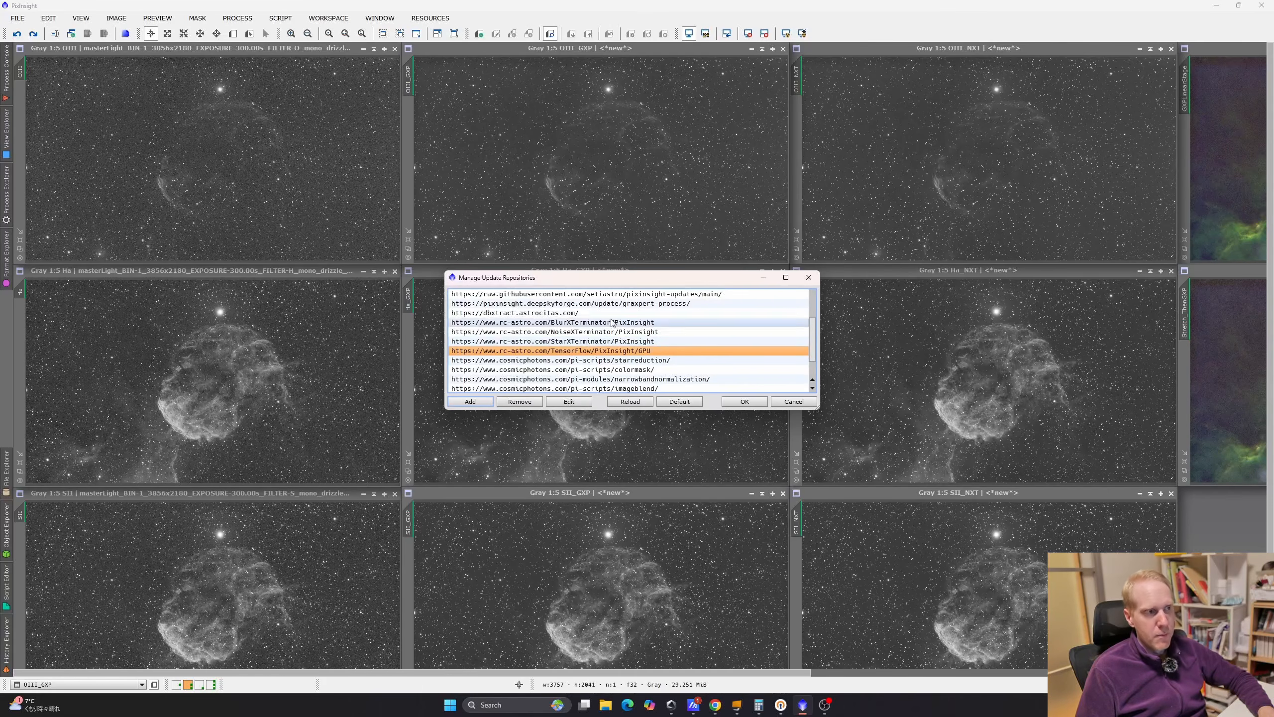
left_click(803, 400)
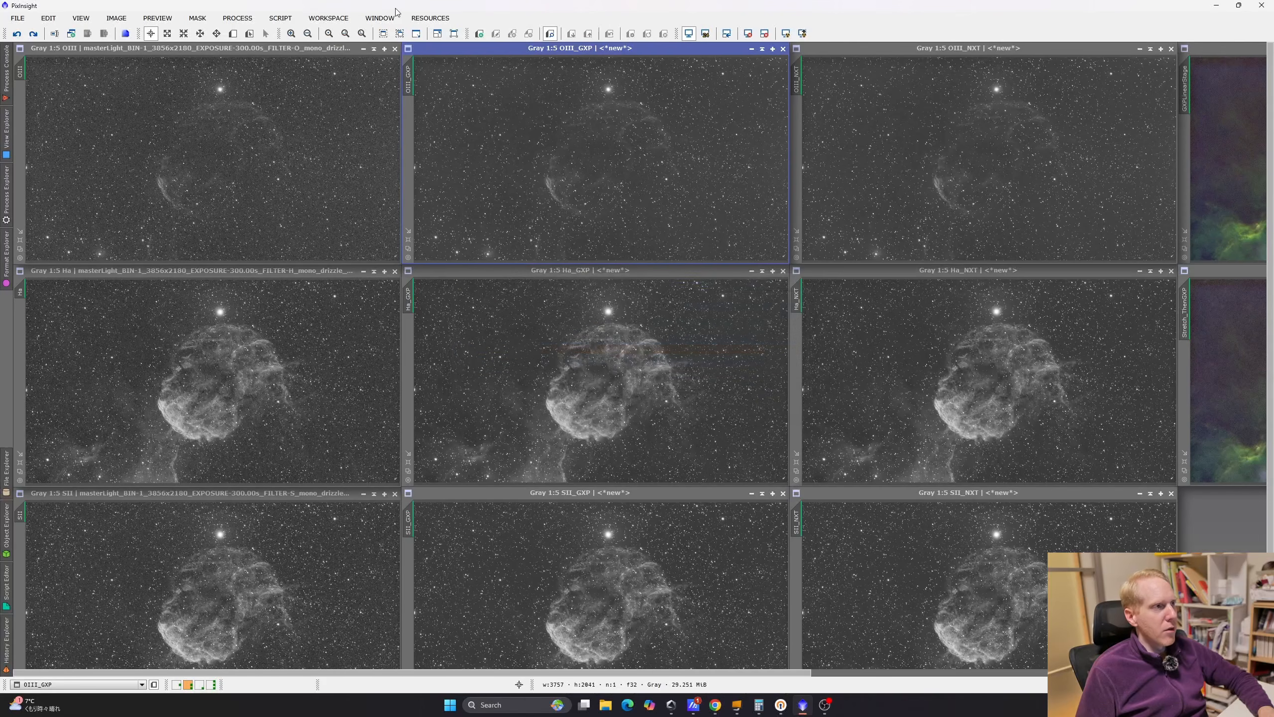
left_click(429, 18)
mouse_move(456, 86)
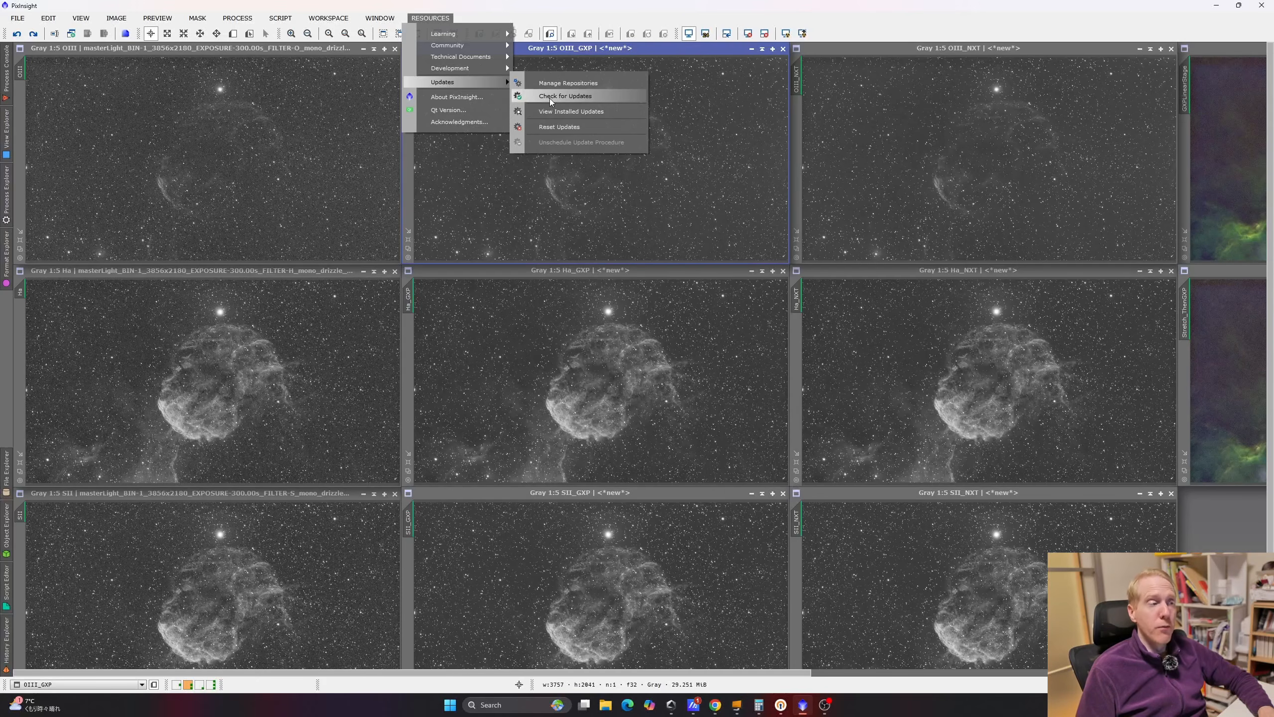
- Open the NoiseXTerminator process and check its licence status
left_click(7, 195)
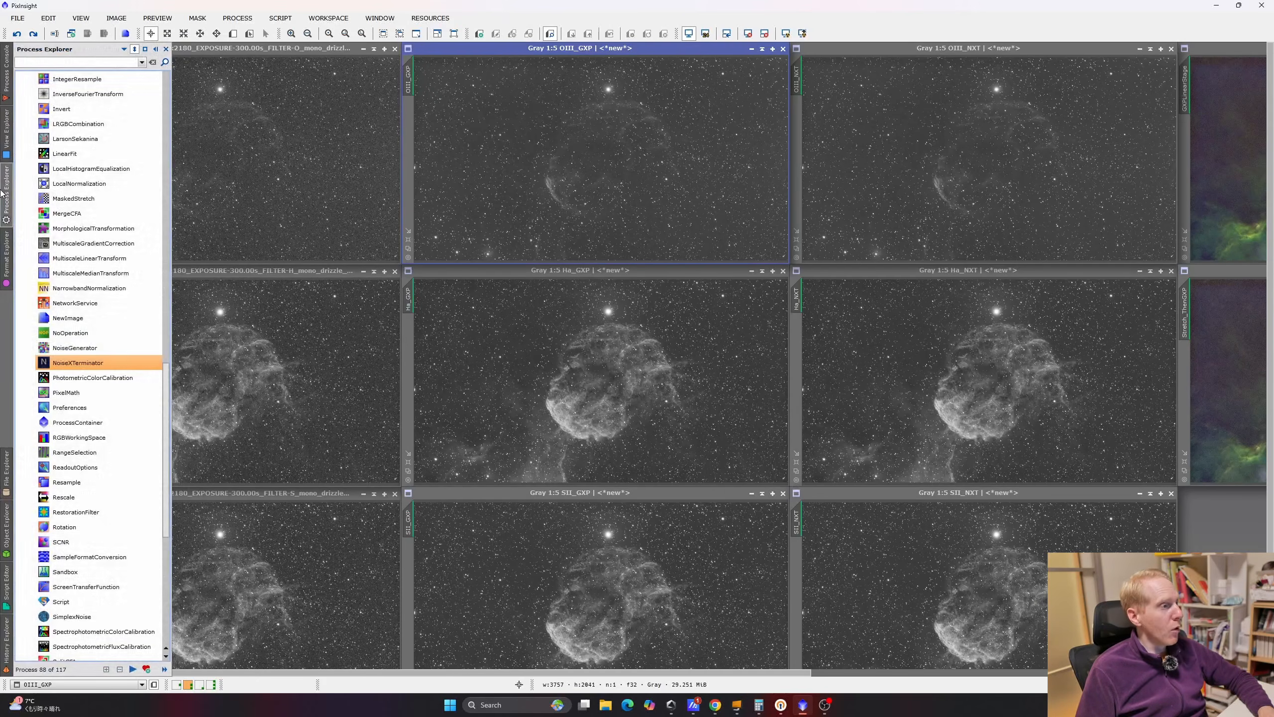
double_click(71, 362)
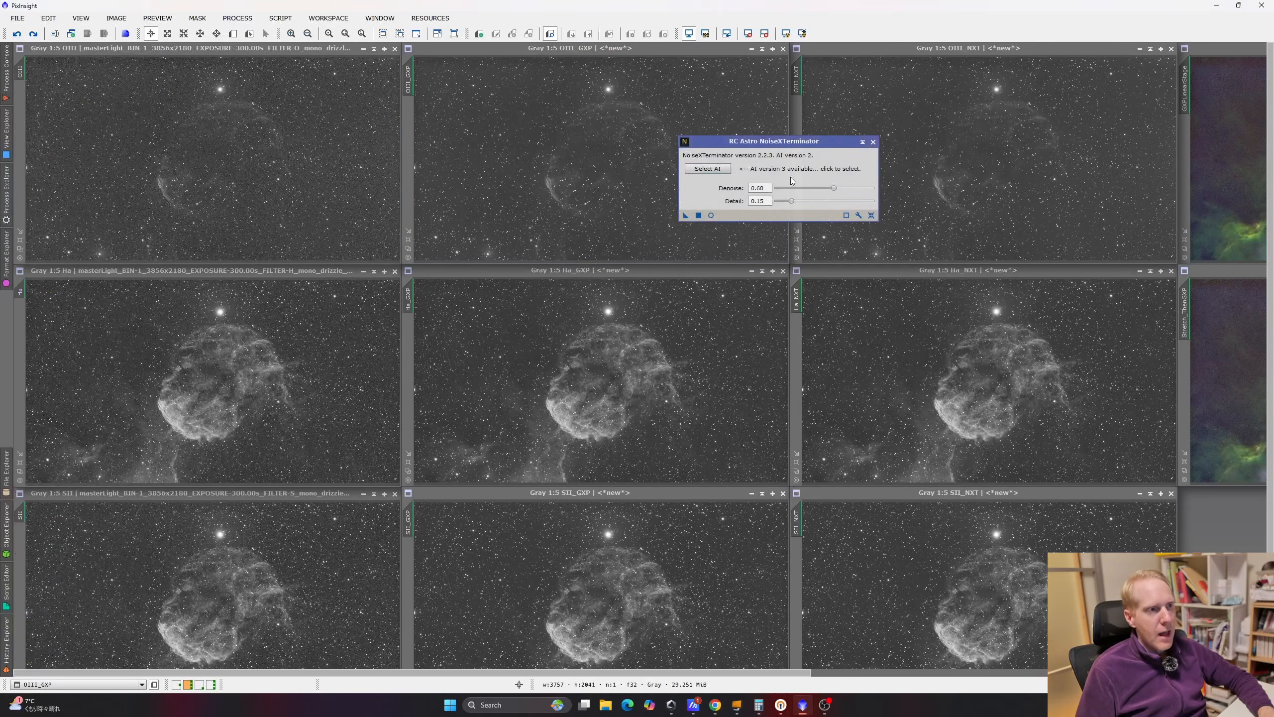
left_click_drag(786, 145, 781, 207)
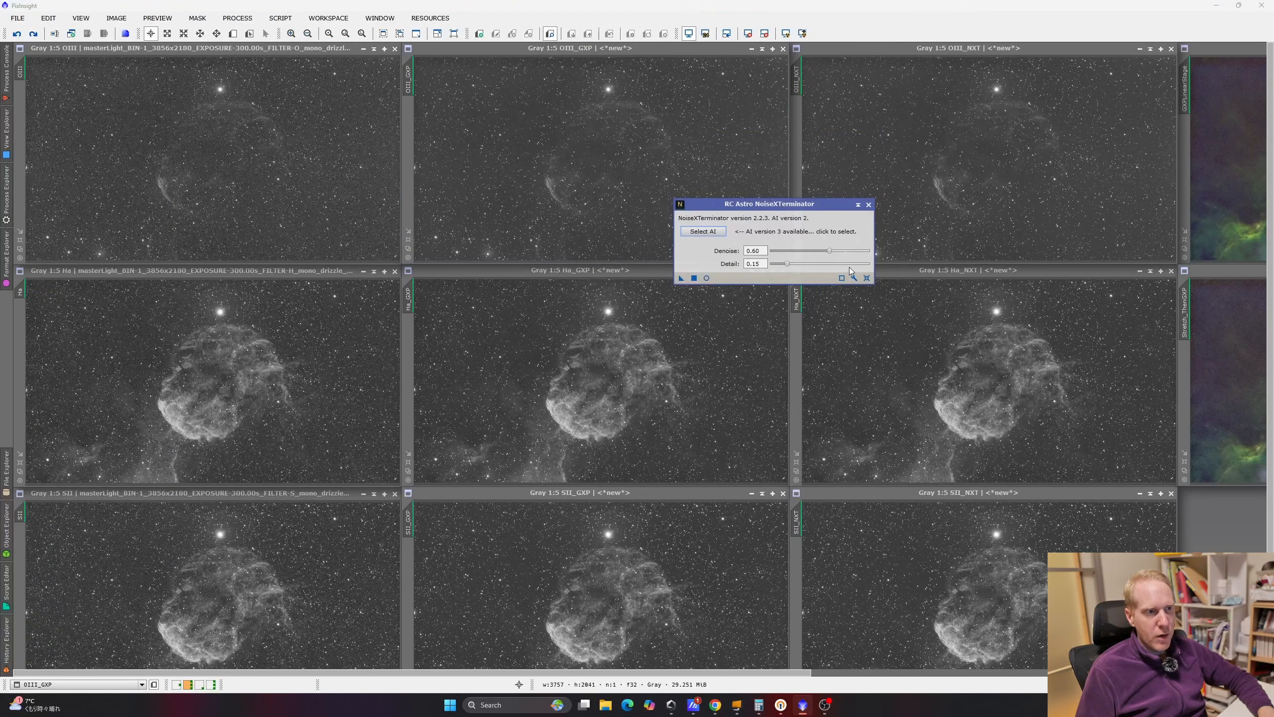
left_click(854, 279)
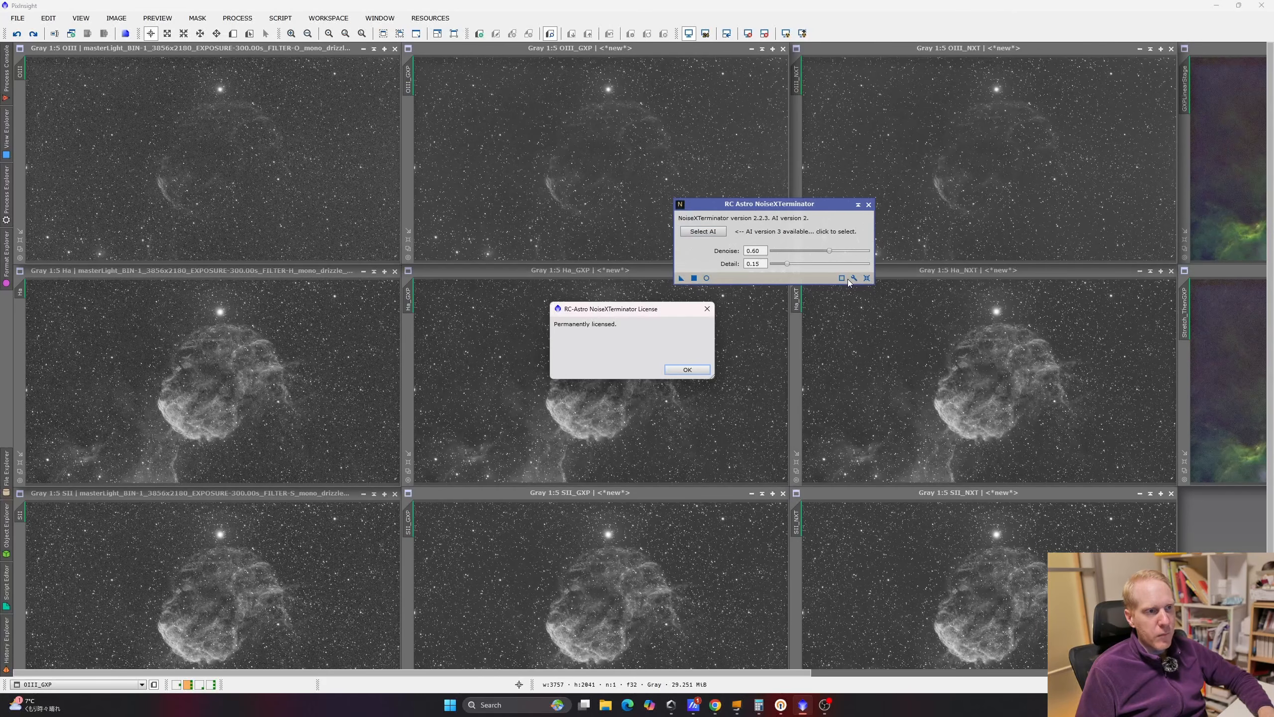
left_click(687, 370)
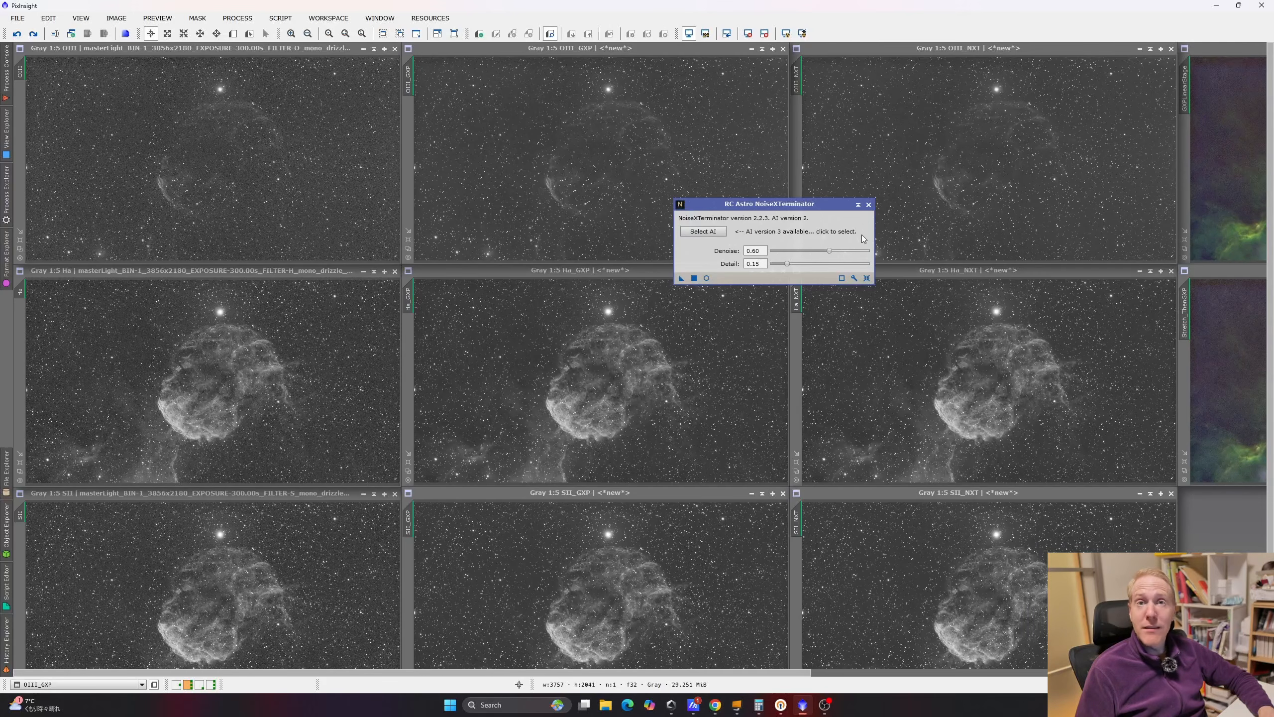
- Load NoiseXTerminator.3.pb as the NoiseXTerminator AI file and move the process window clear of the images
left_click(698, 232)
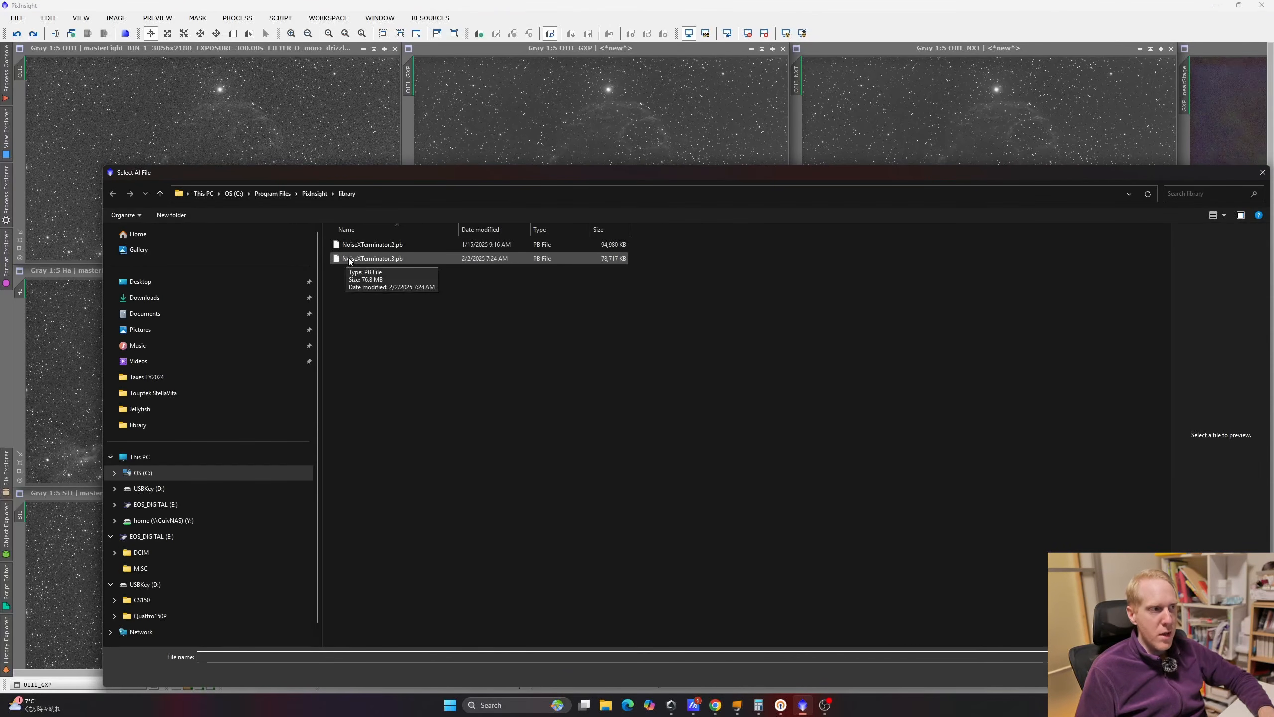
double_click(348, 258)
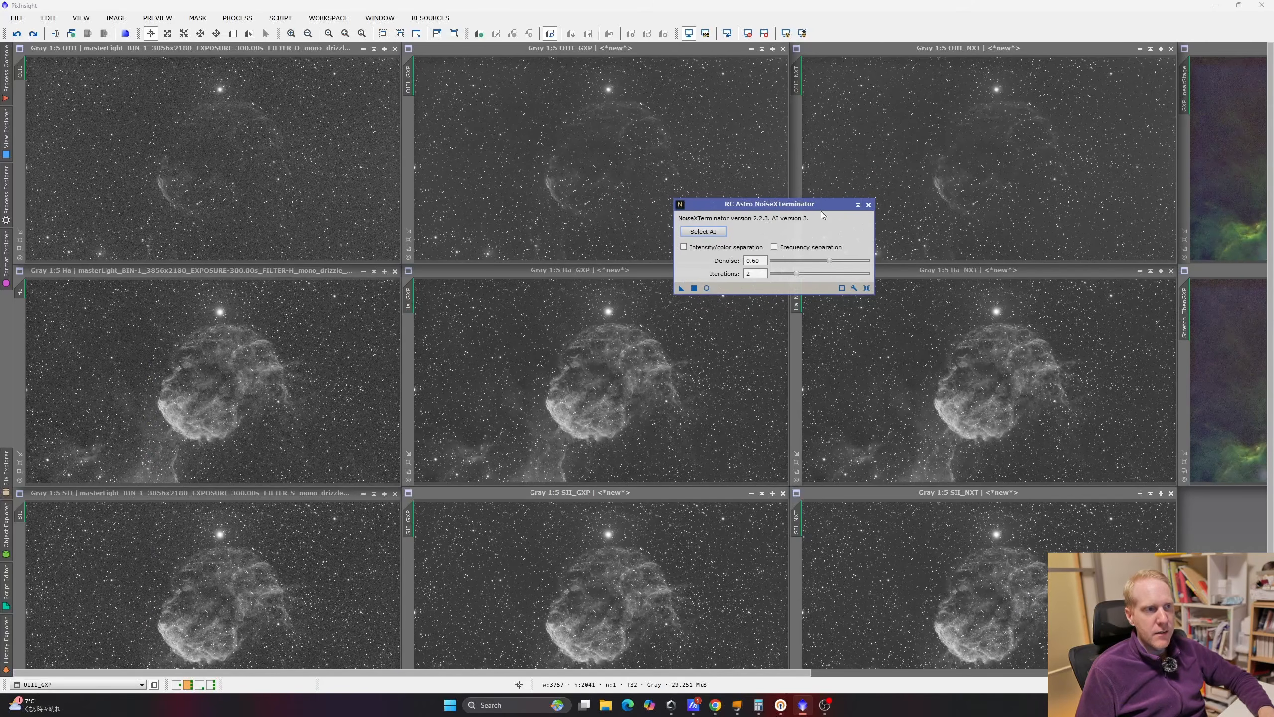
left_click_drag(757, 208, 1083, 374)
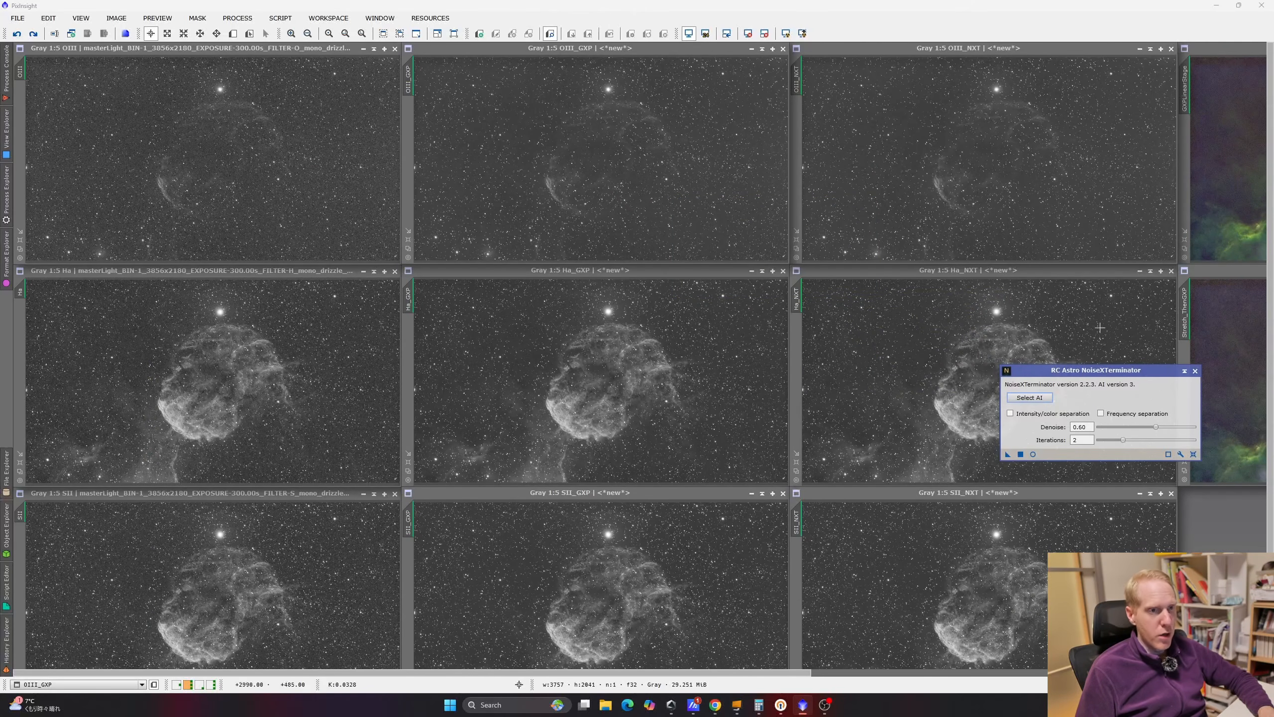
left_click_drag(1129, 374, 1177, 520)
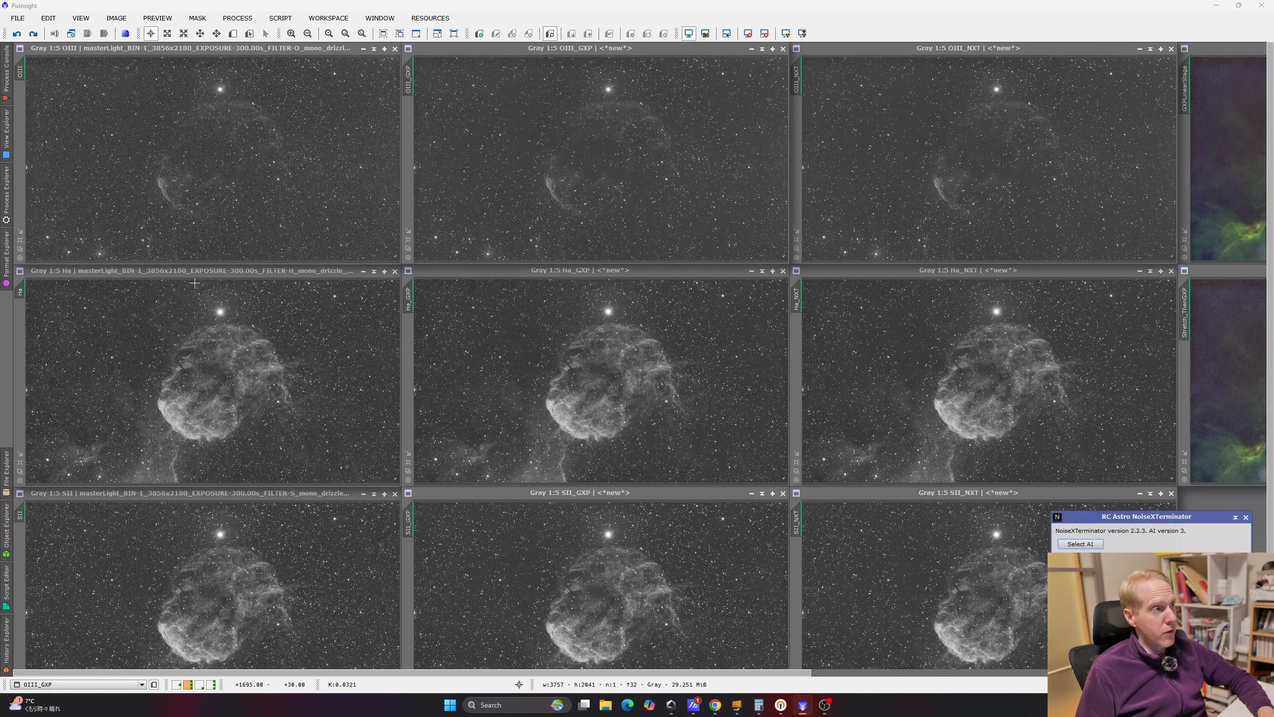
- Examine the original OIII, Ha and SII master images one after another
left_click(266, 117)
left_click(273, 351)
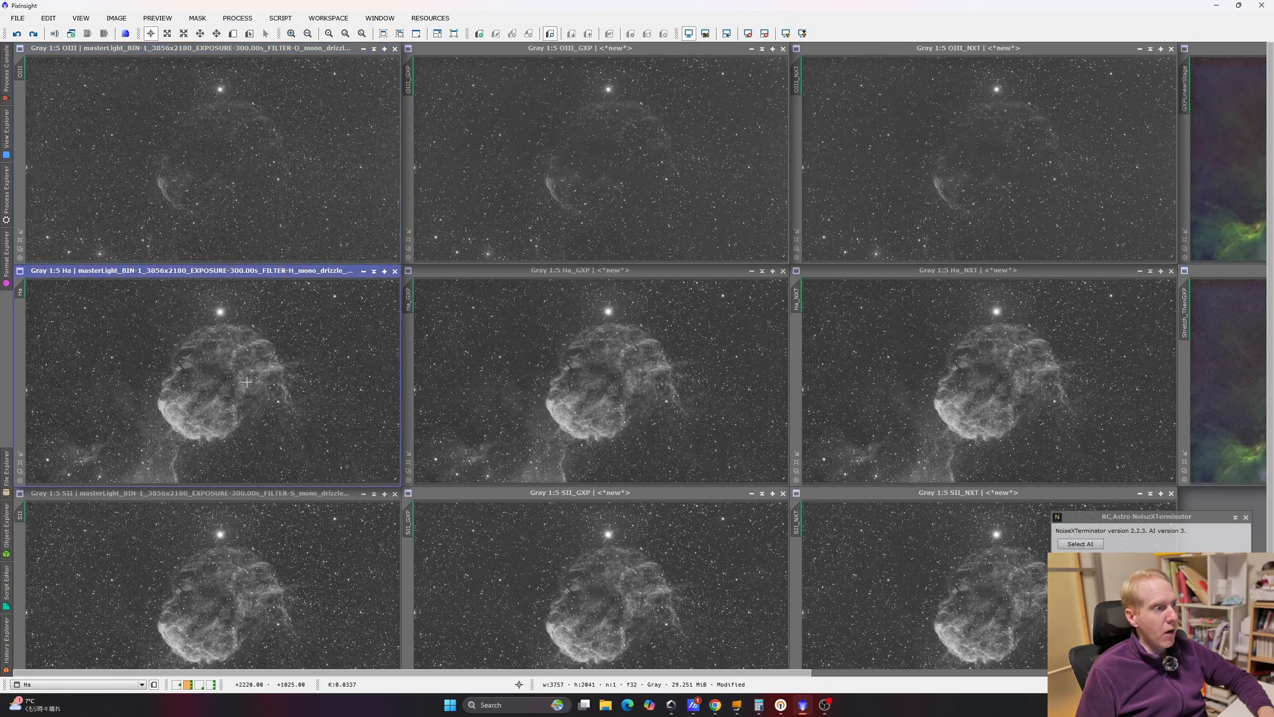
left_click(278, 558)
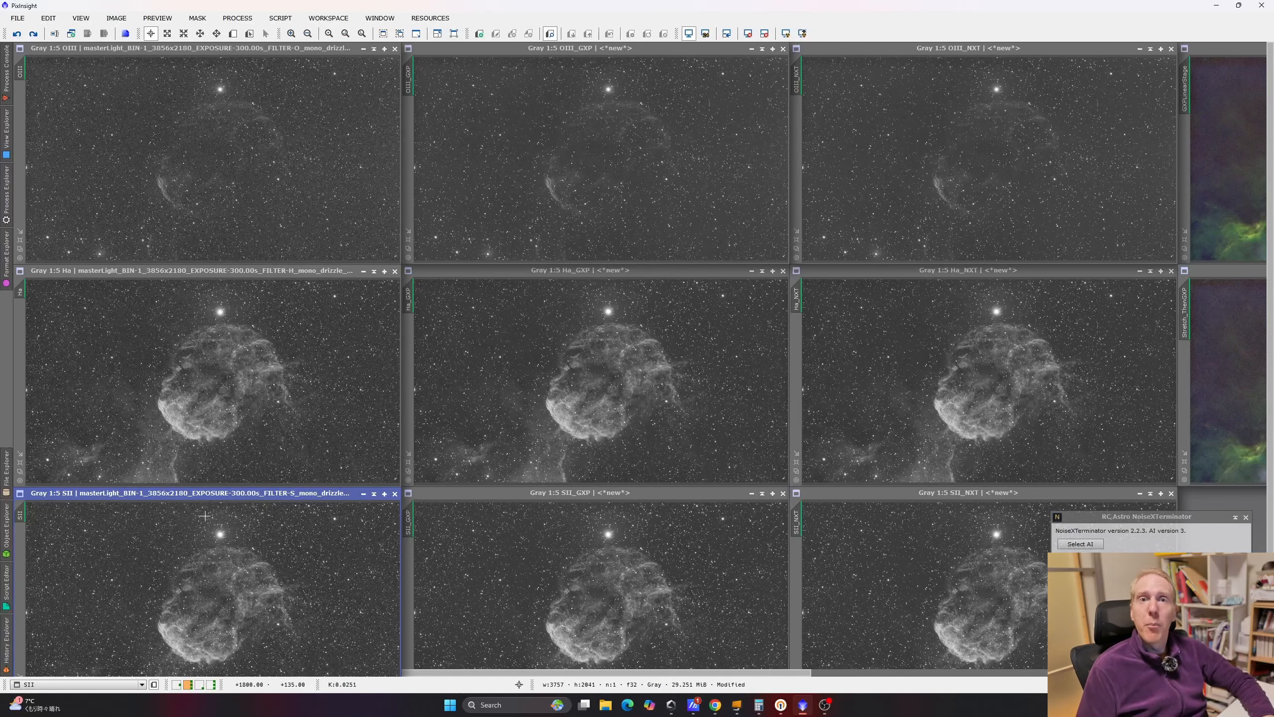
left_click(248, 49)
left_click(256, 275)
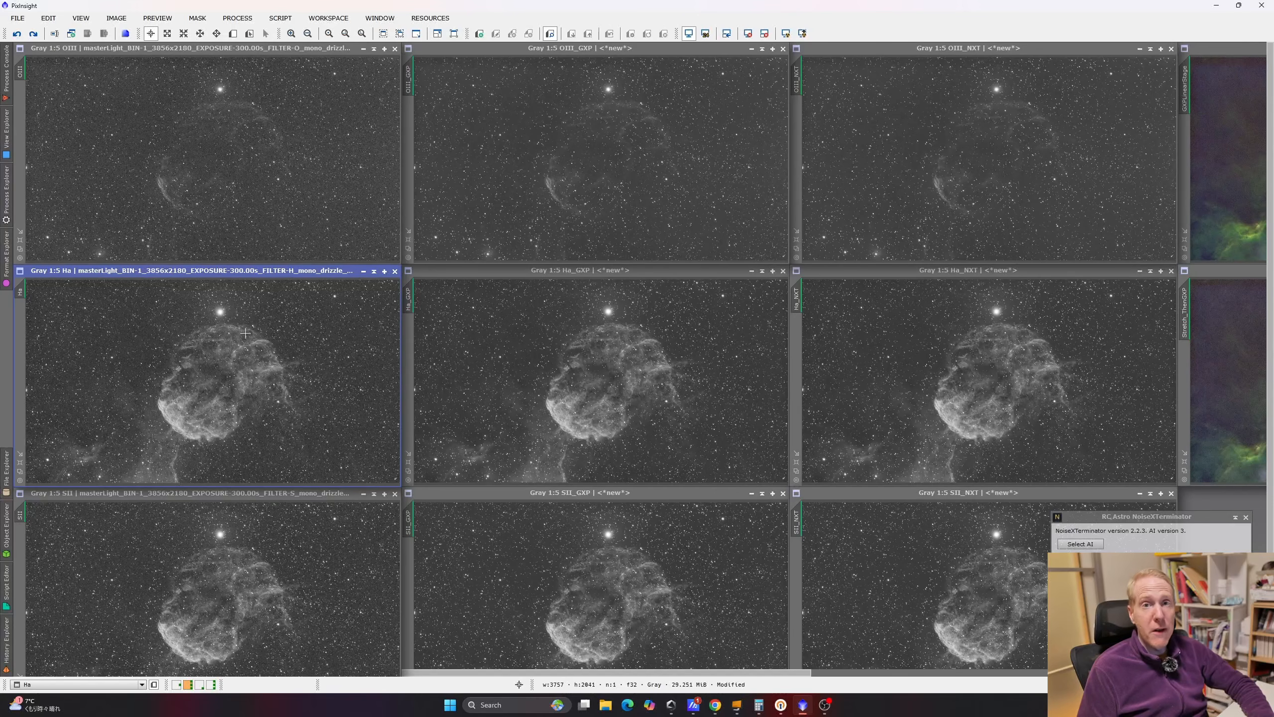
left_click(290, 134)
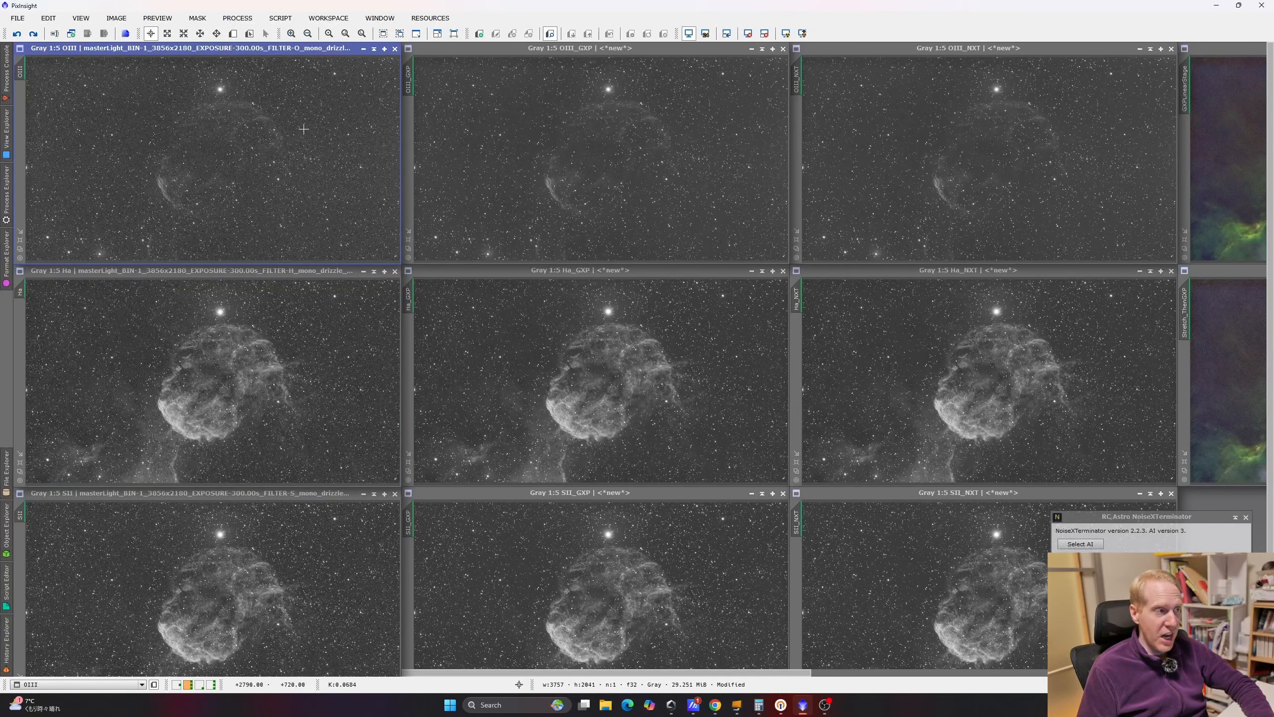
left_click(247, 372)
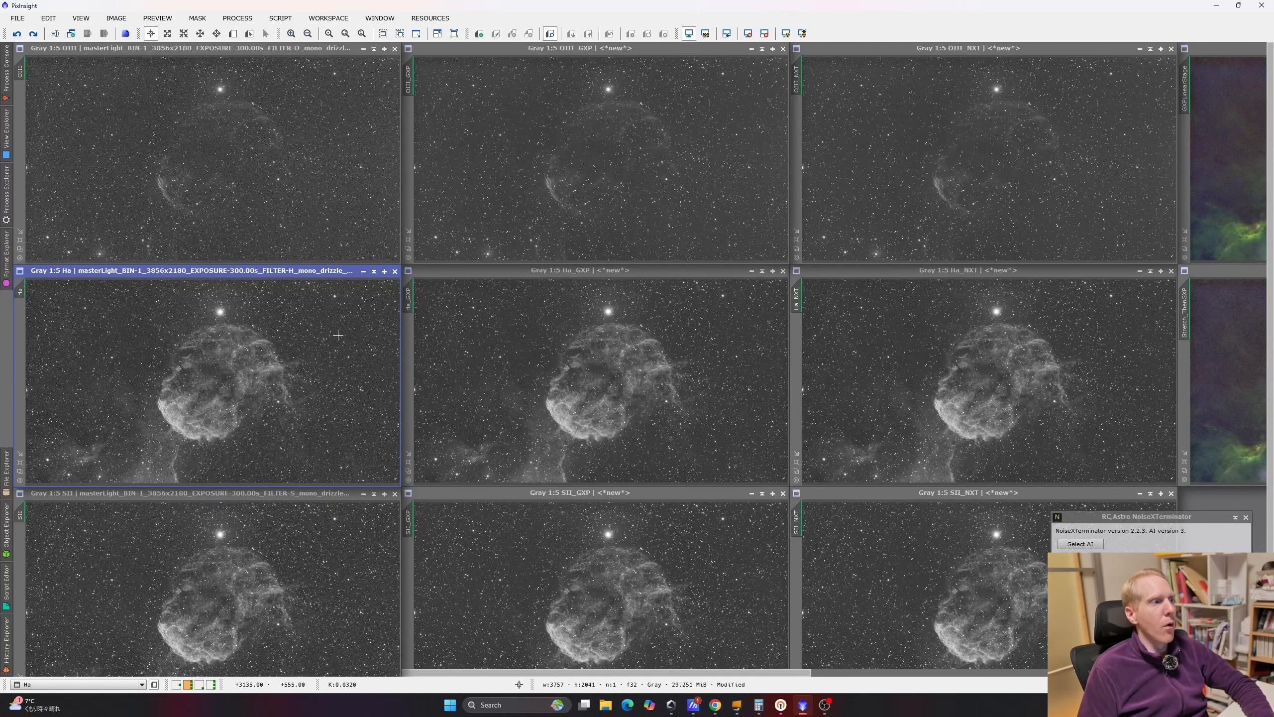
left_click(251, 553)
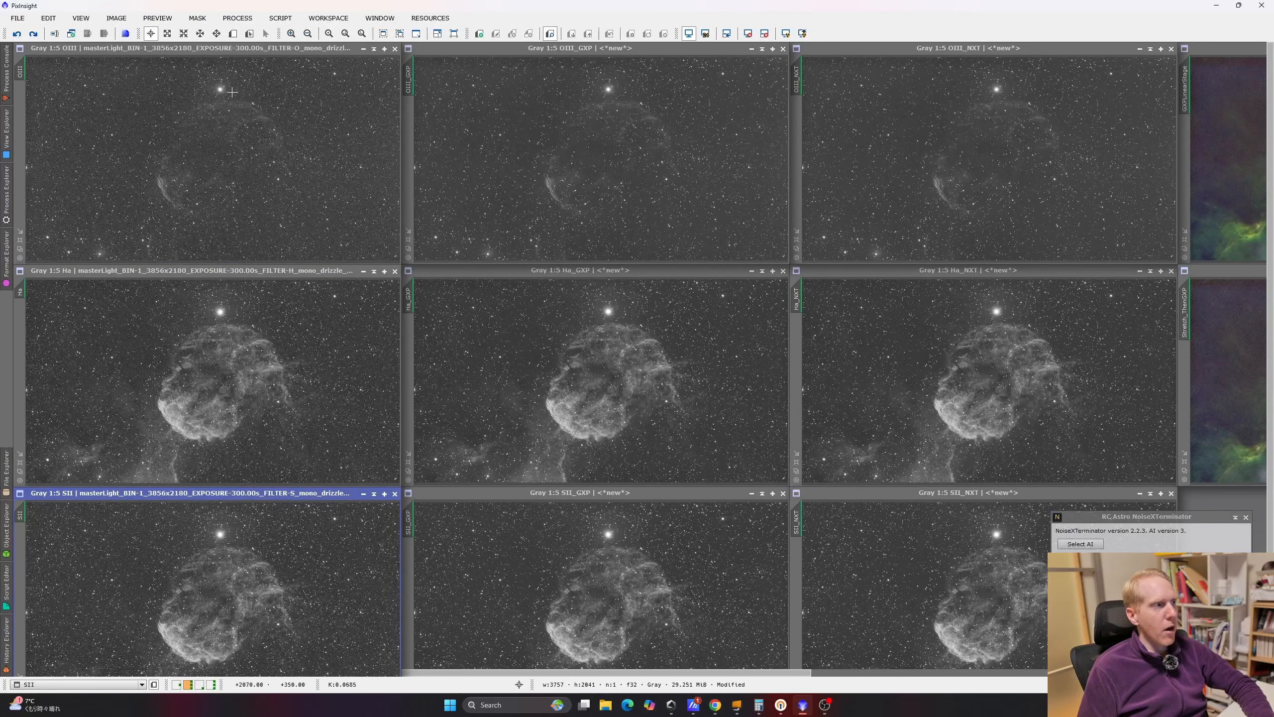
left_click(269, 362)
left_click(255, 563)
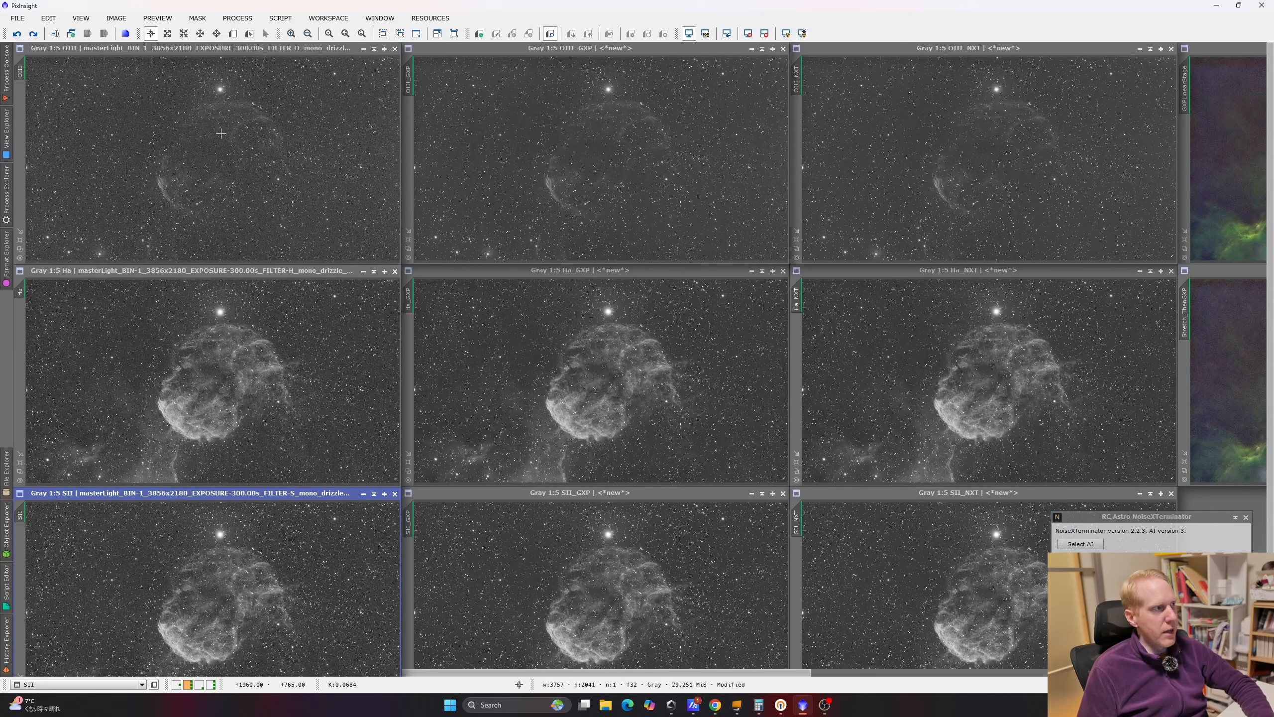
left_click(208, 125)
left_click(221, 350)
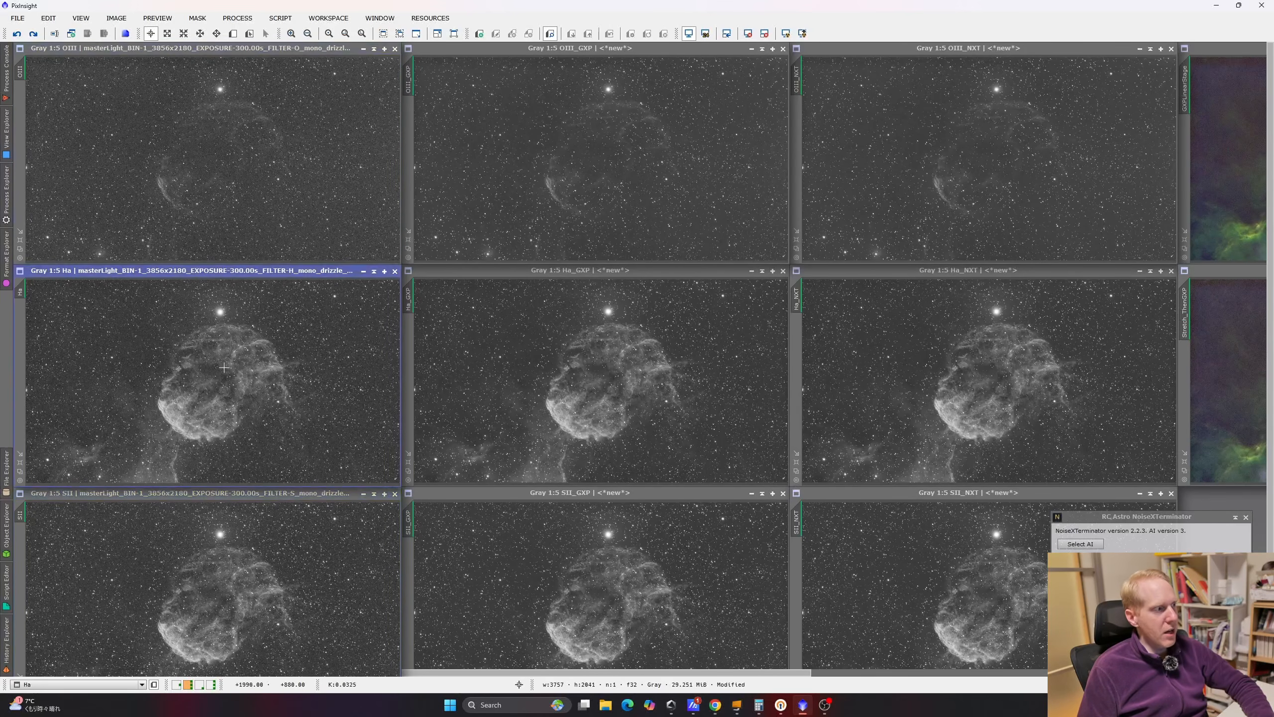
left_click(212, 550)
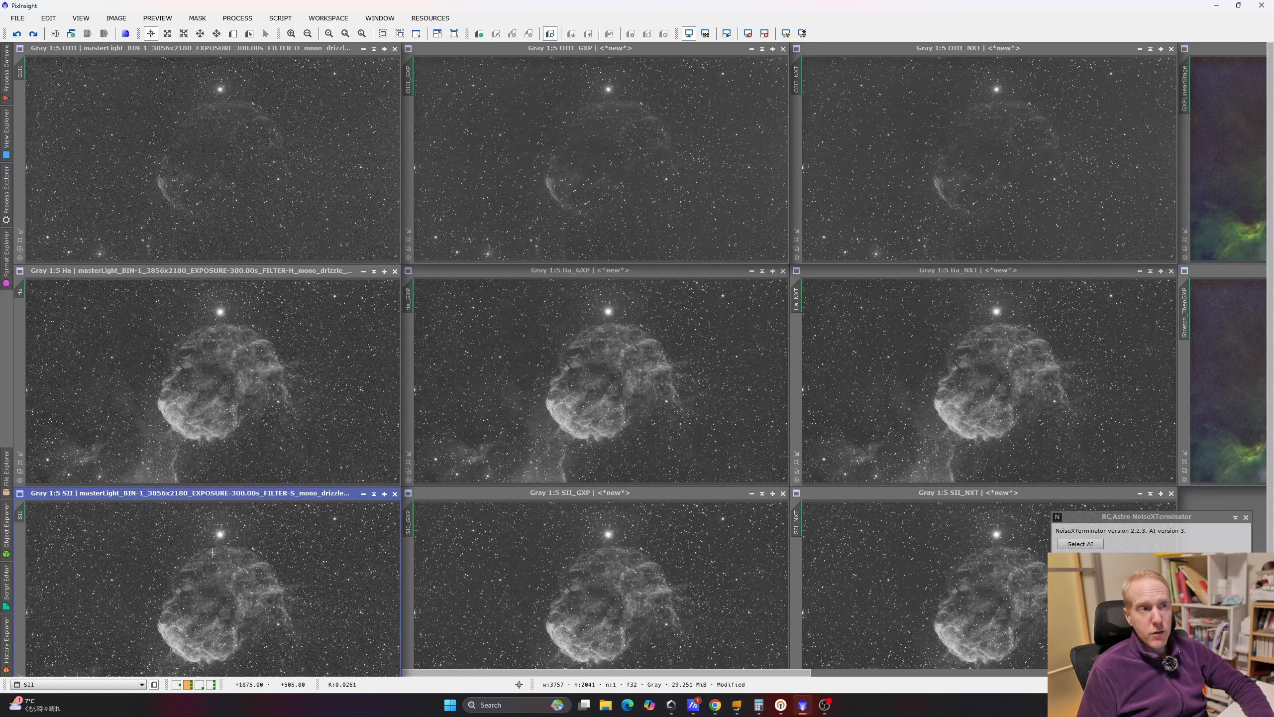
- Examine the OIII_GXP, Ha_GXP and SII_GXP versions of the three channels
left_click(616, 89)
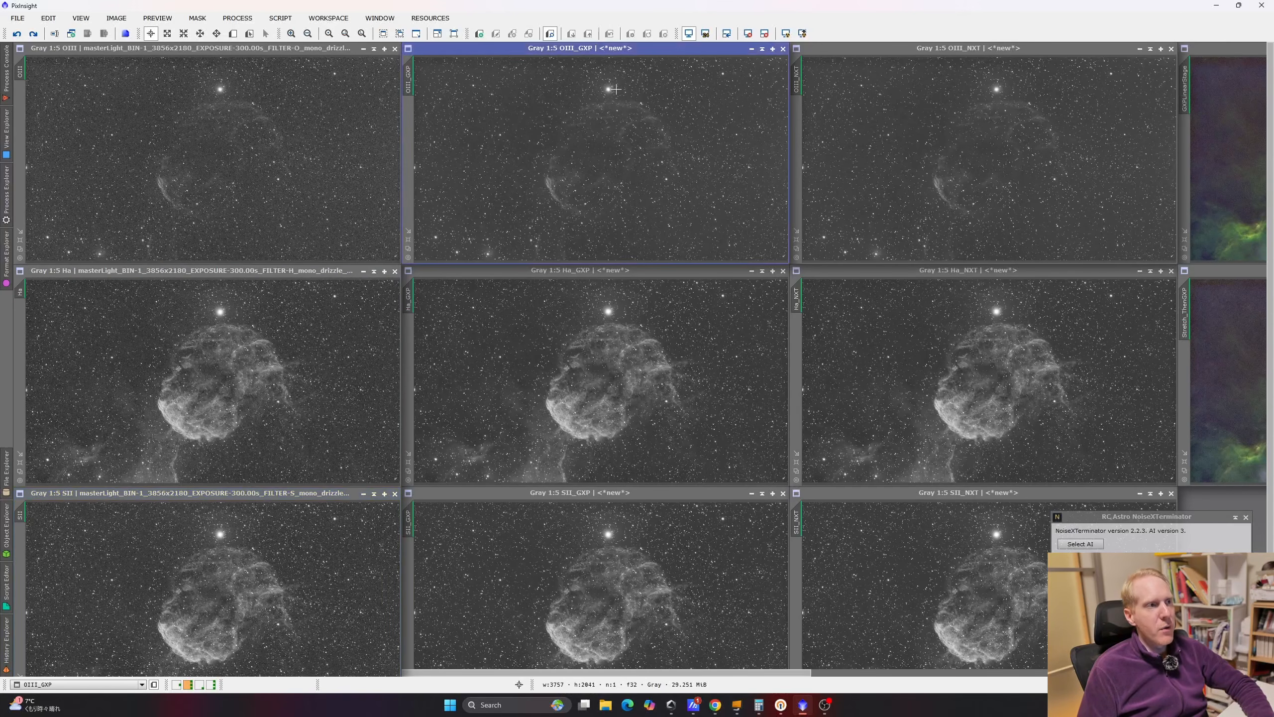
left_click(551, 409)
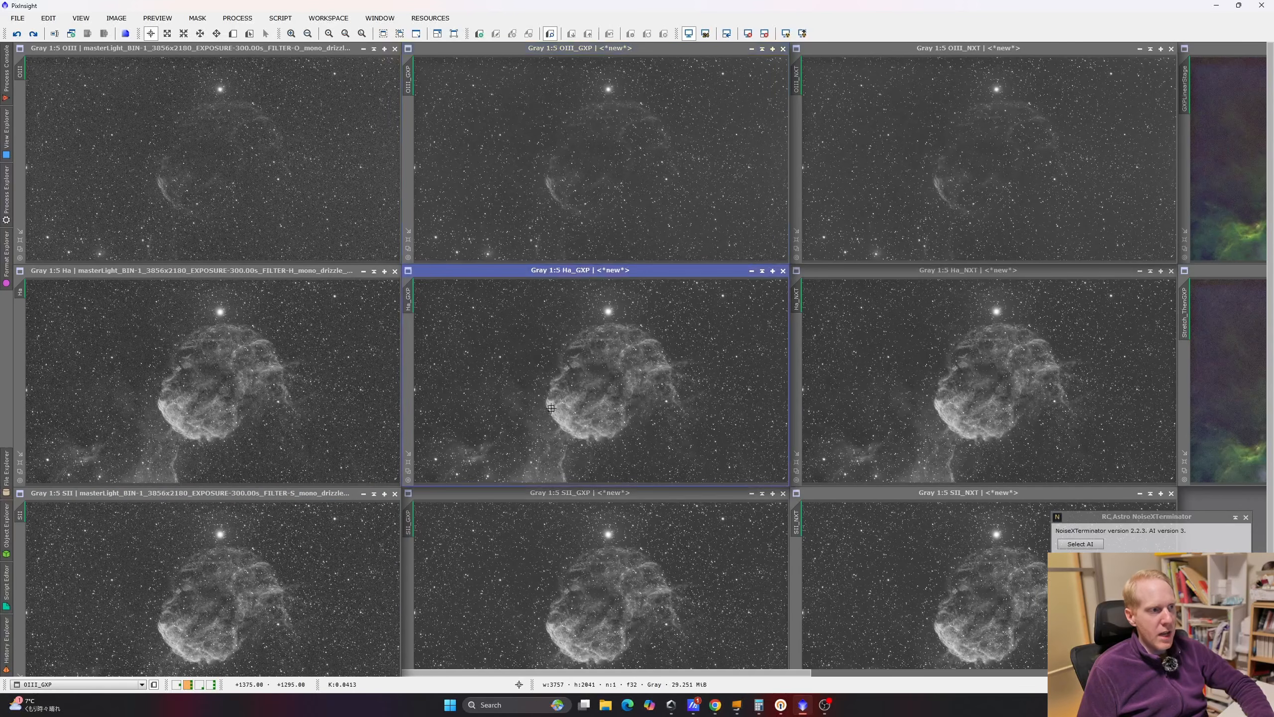
left_click(594, 580)
left_click(648, 121)
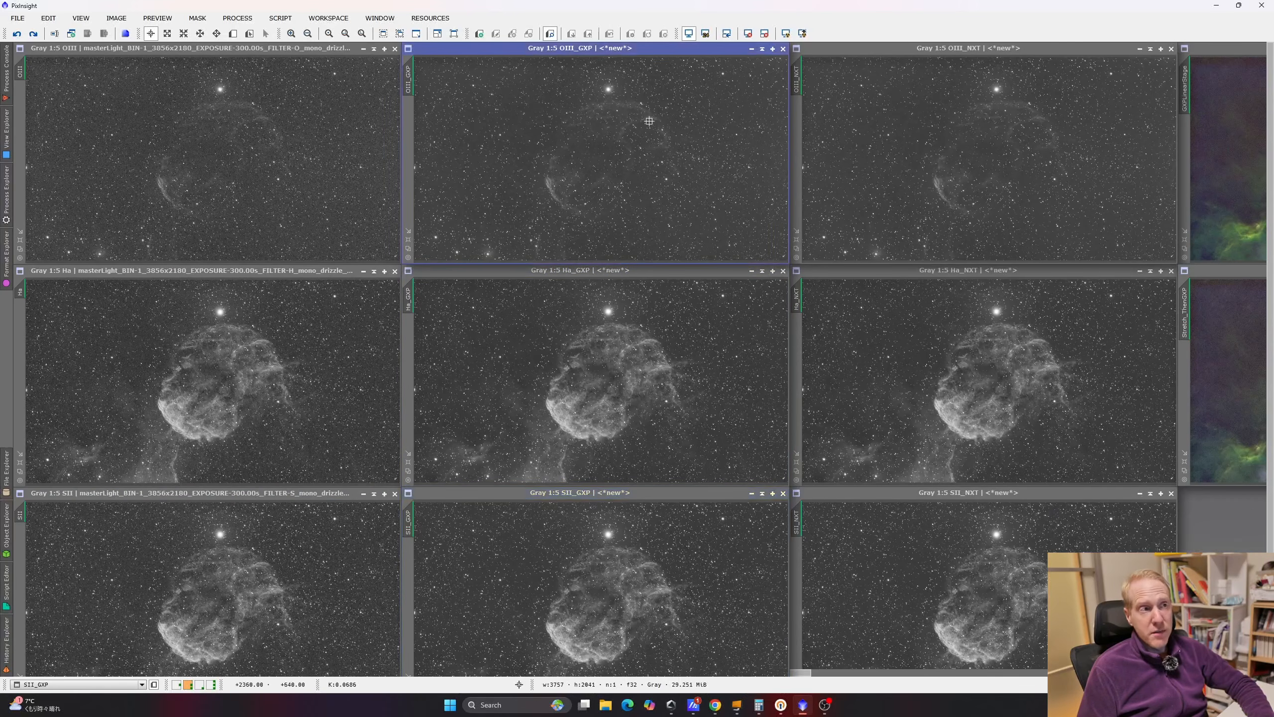
left_click(656, 369)
left_click(662, 587)
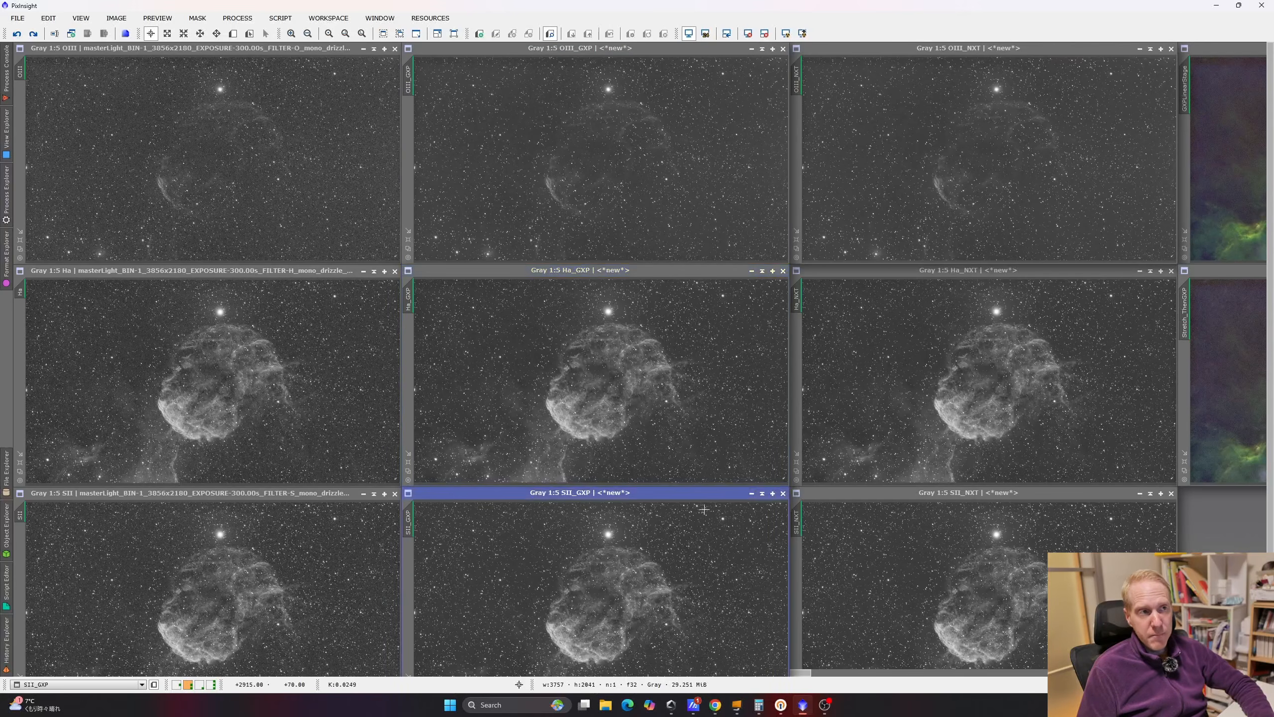
- Compare the OIII_NXT, Ha_NXT and SII_NXT images with their GXP counterparts
left_click(1005, 96)
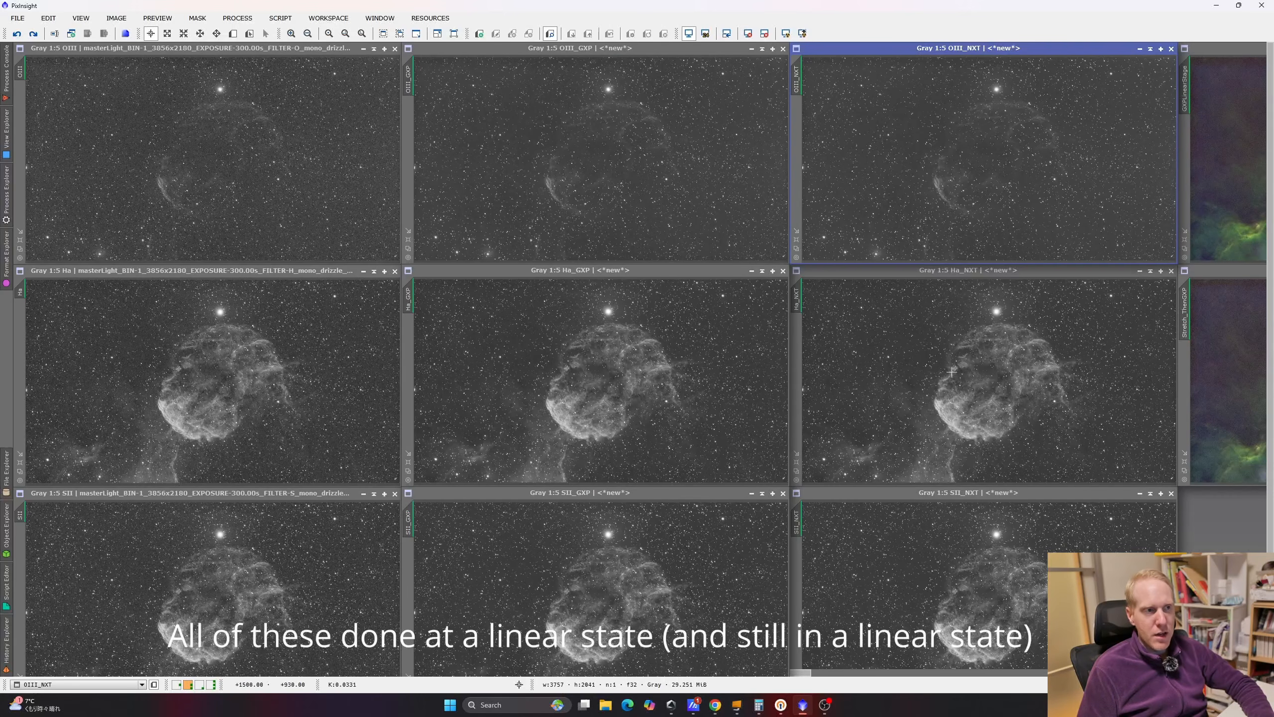
left_click(964, 382)
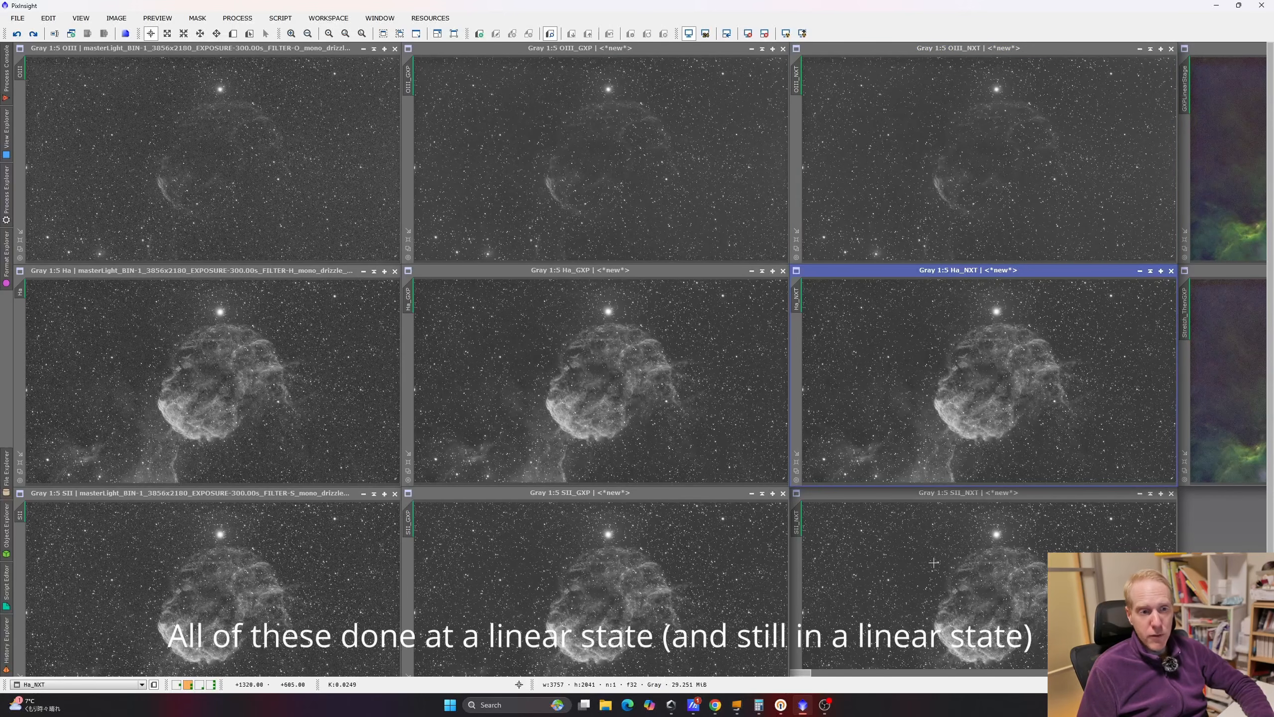
left_click(694, 341)
left_click(675, 557)
left_click(968, 557)
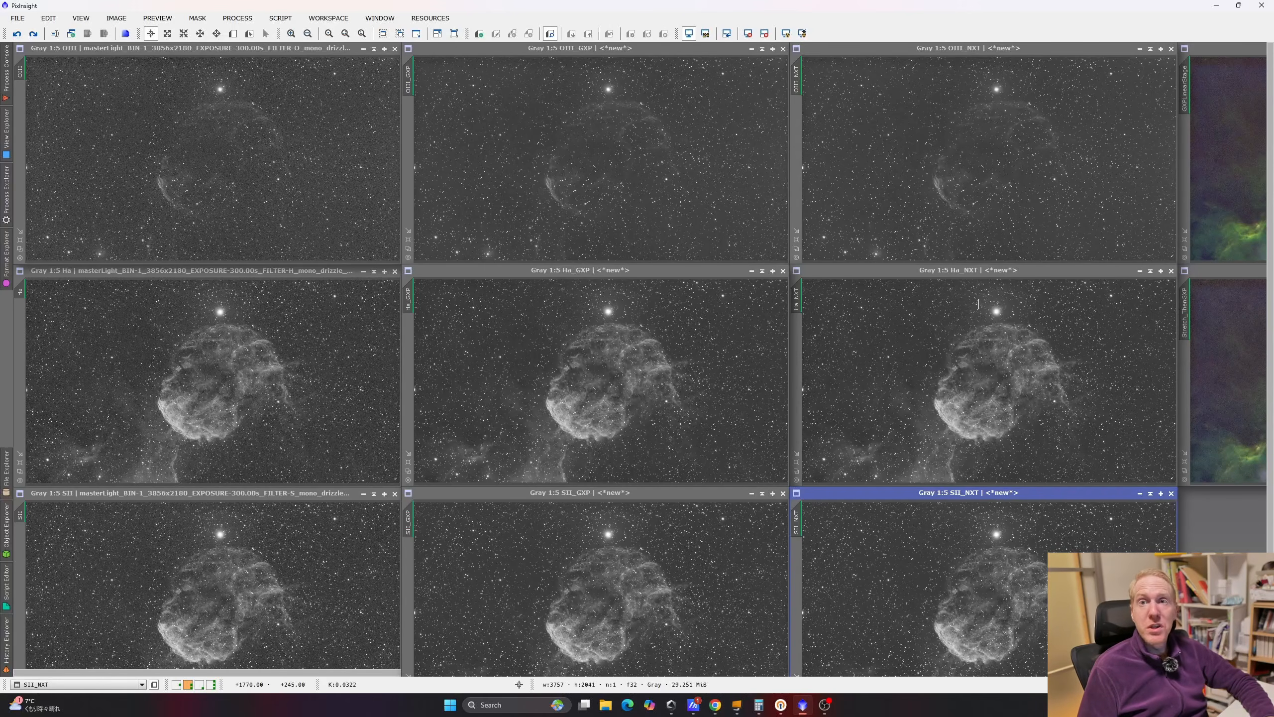
left_click(977, 128)
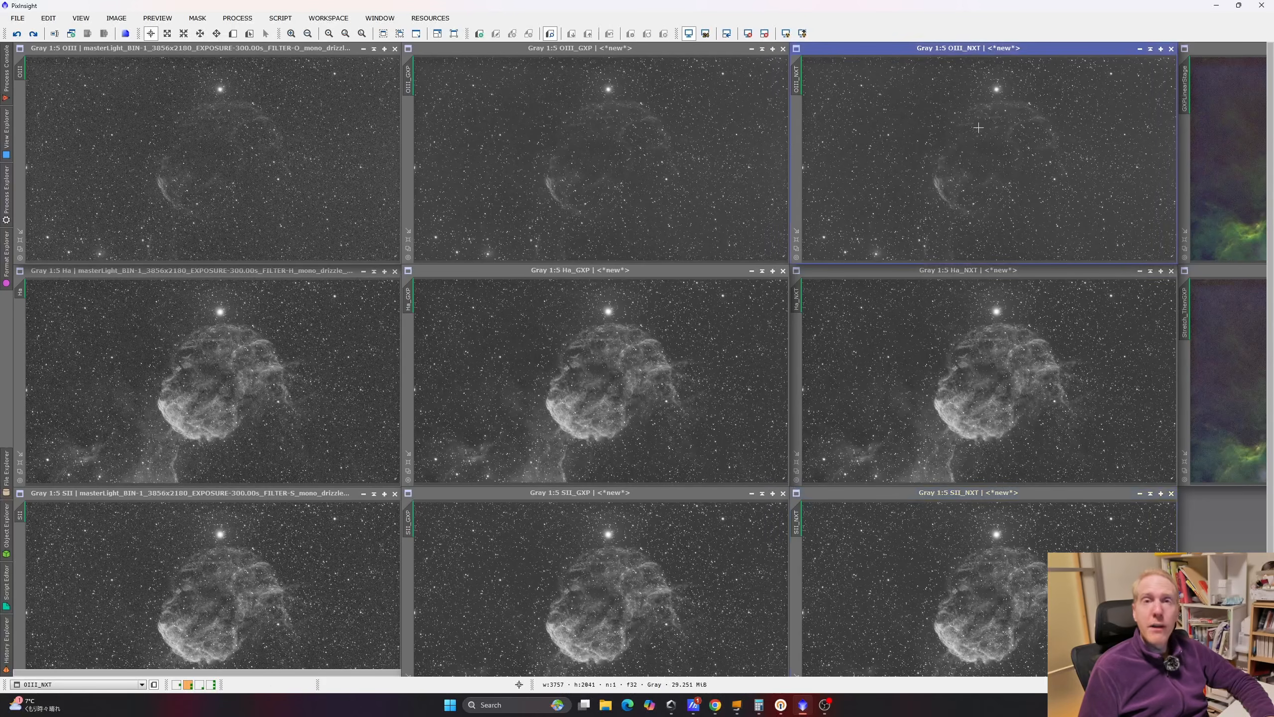
left_click(1006, 396)
left_click(1023, 633)
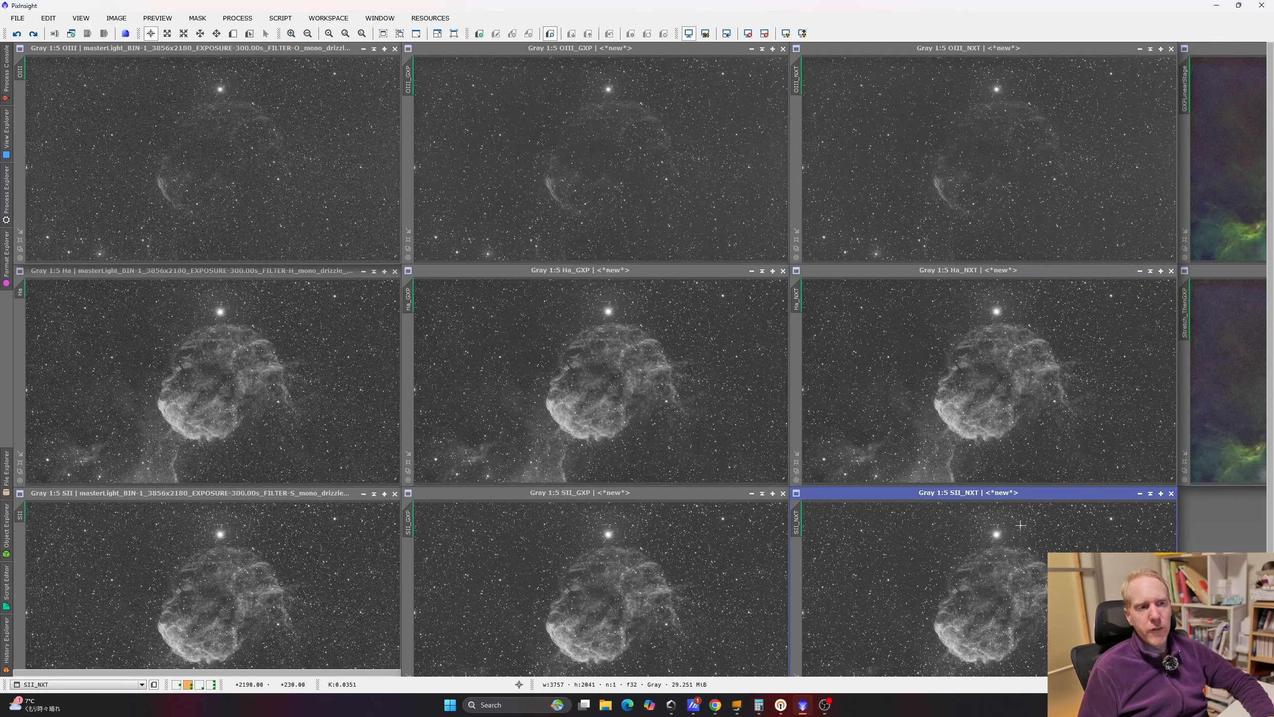
left_click(1021, 397)
left_click(1035, 166)
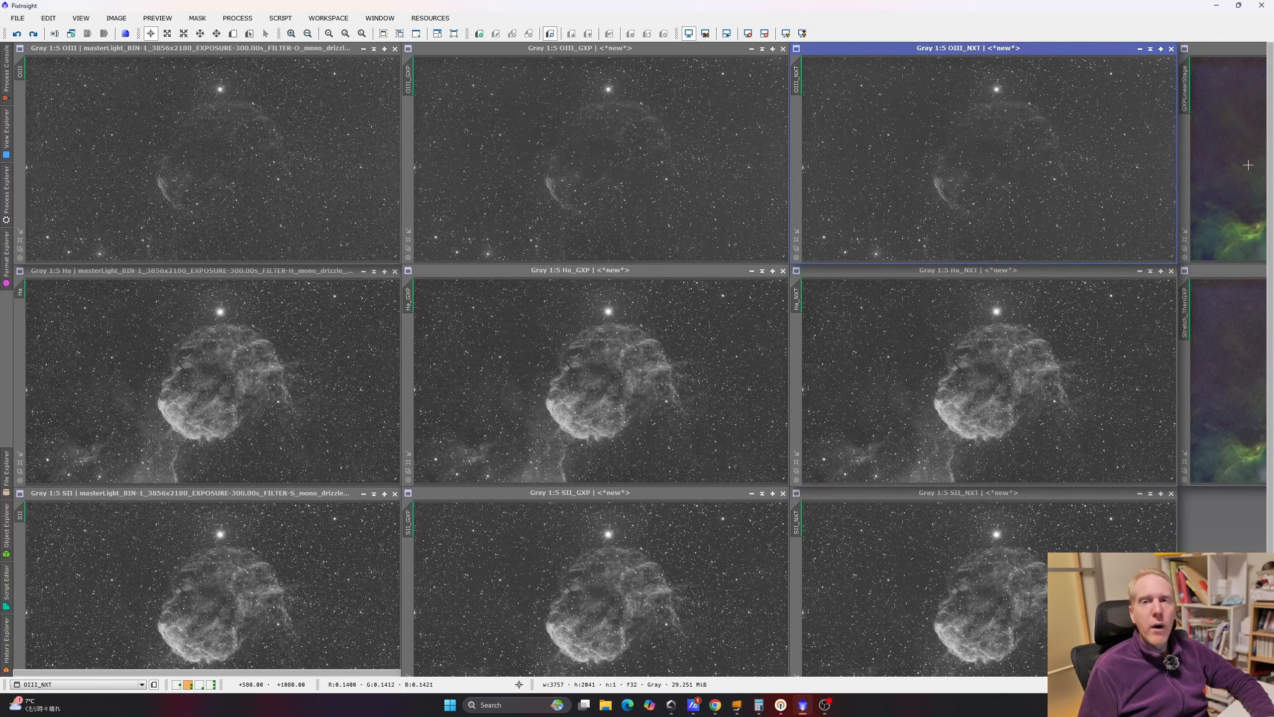
left_click(556, 125)
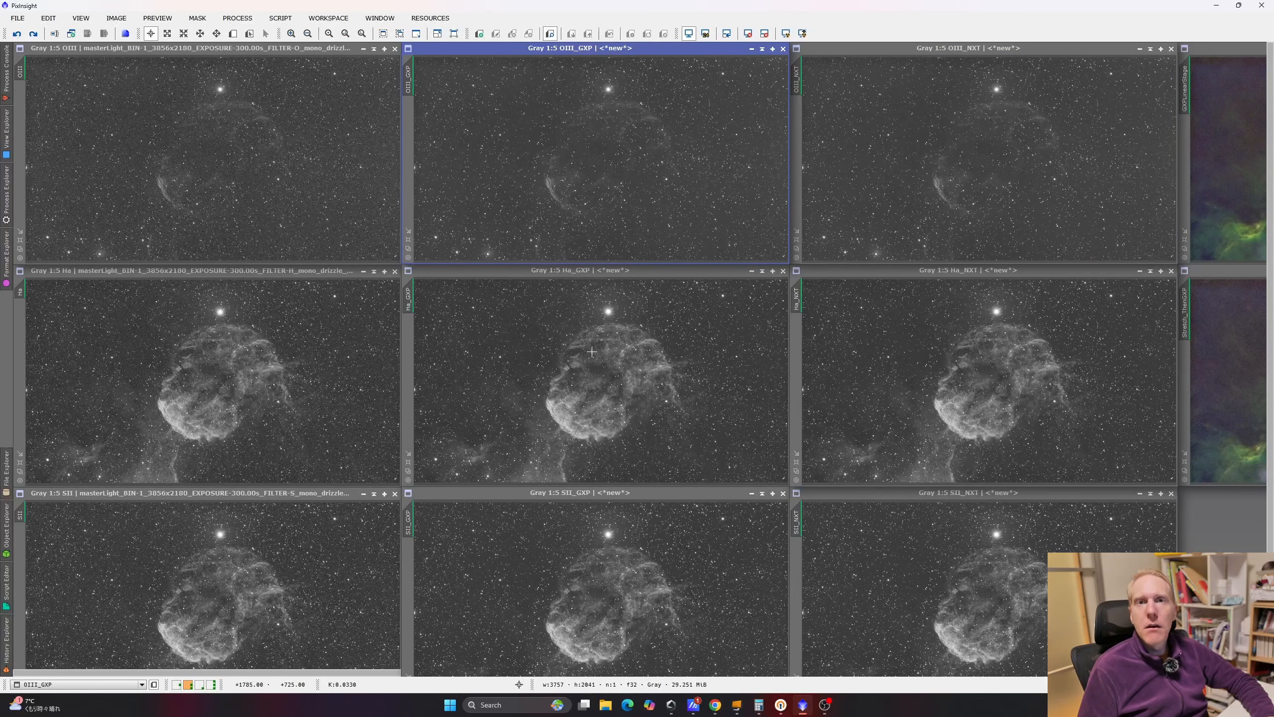
left_click(608, 365)
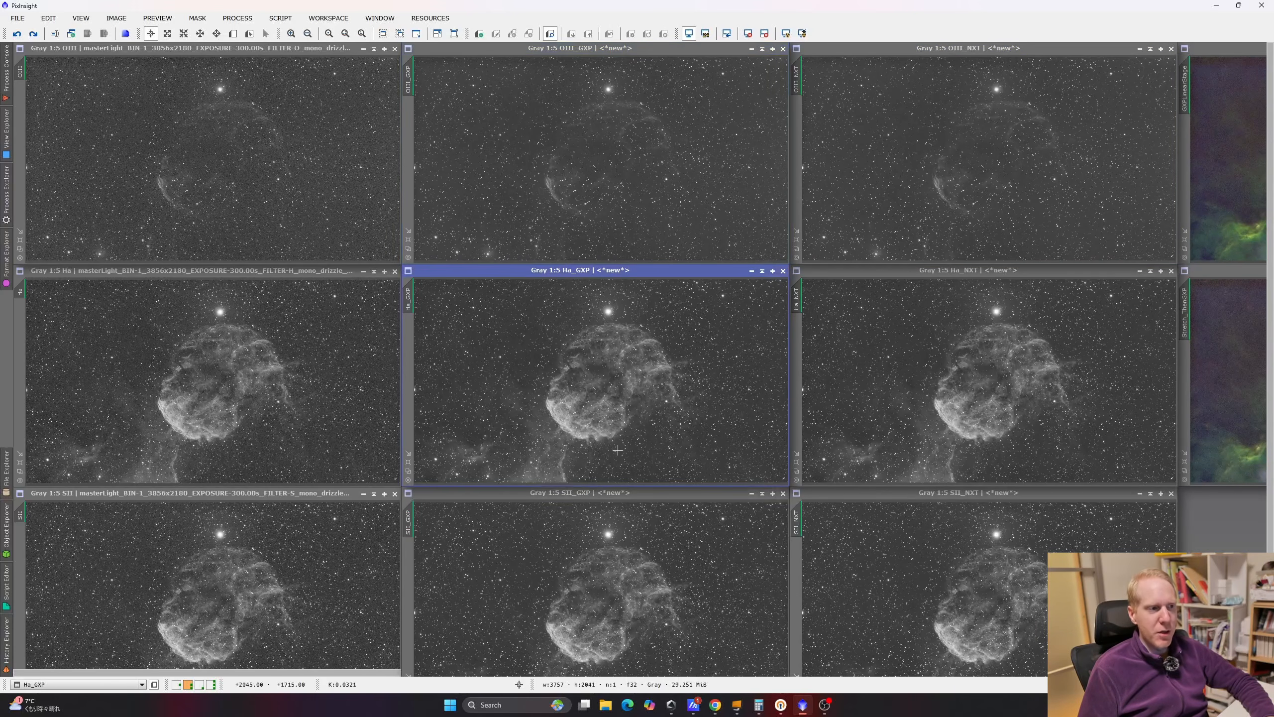
- Go over the GXP and NXT windows of the OIII, Ha and SII channels at 1:5 scale
left_click(597, 571)
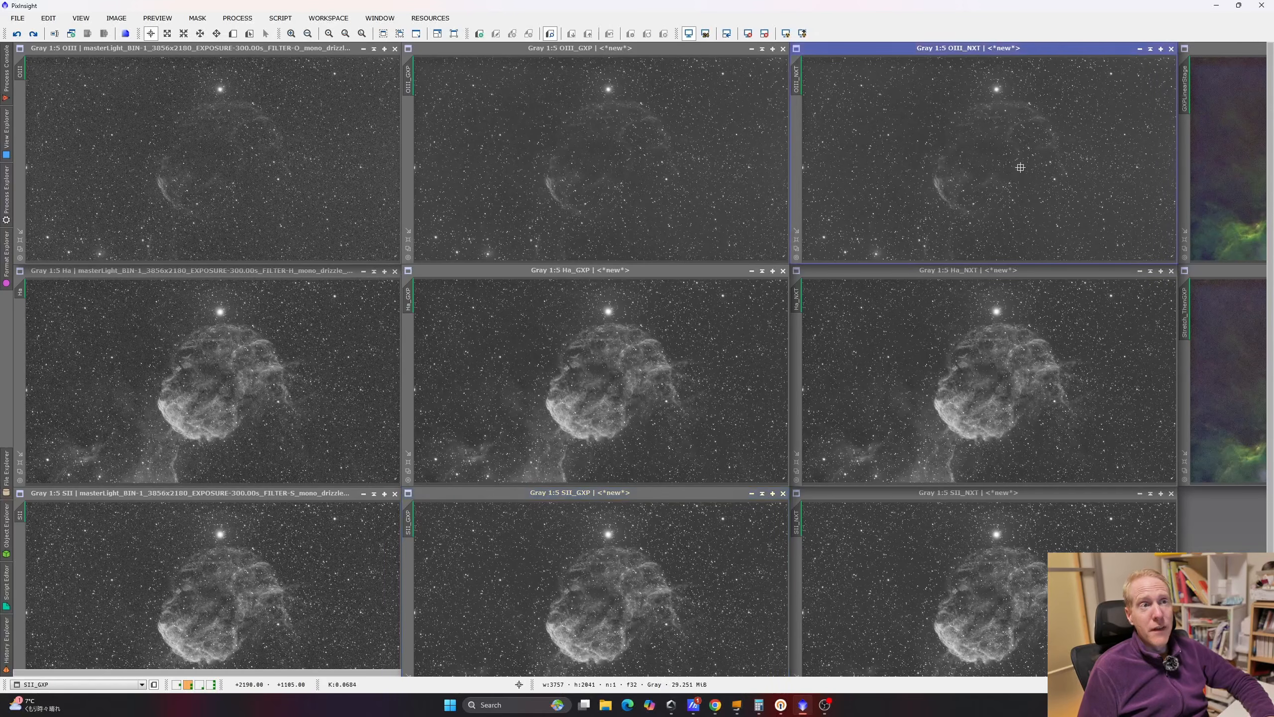
left_click(1019, 359)
left_click(992, 558)
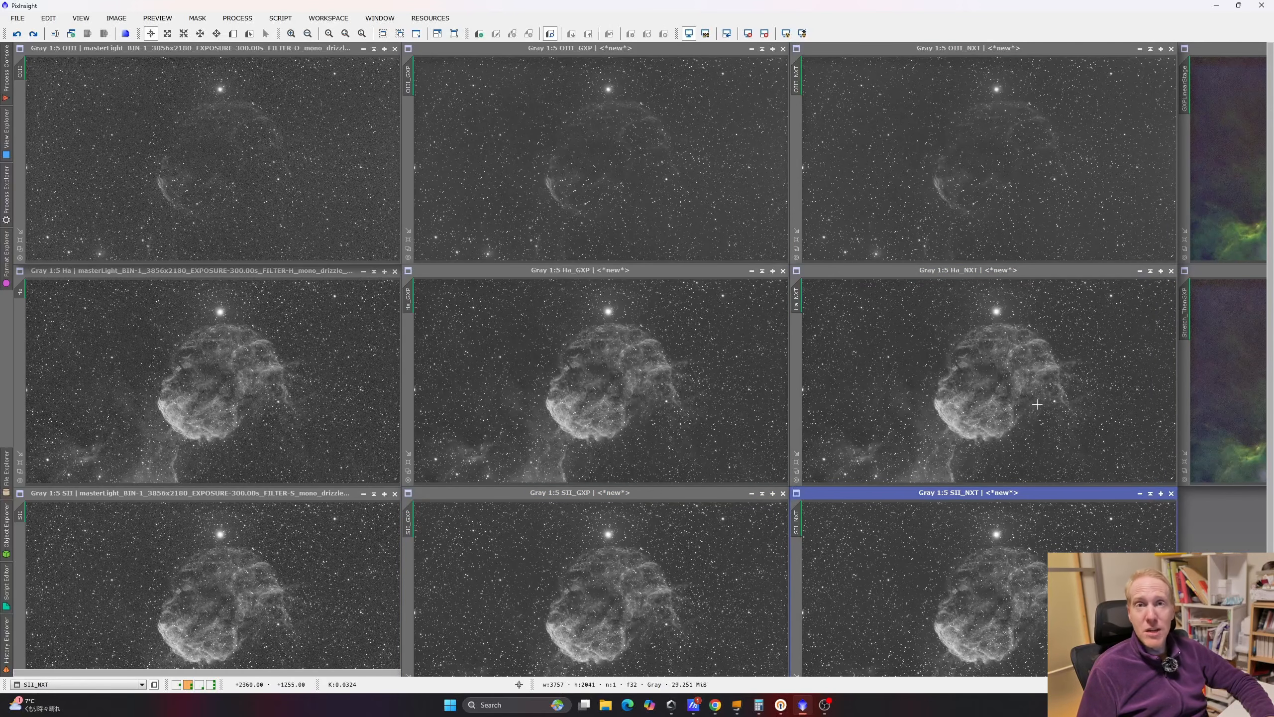
left_click(677, 232)
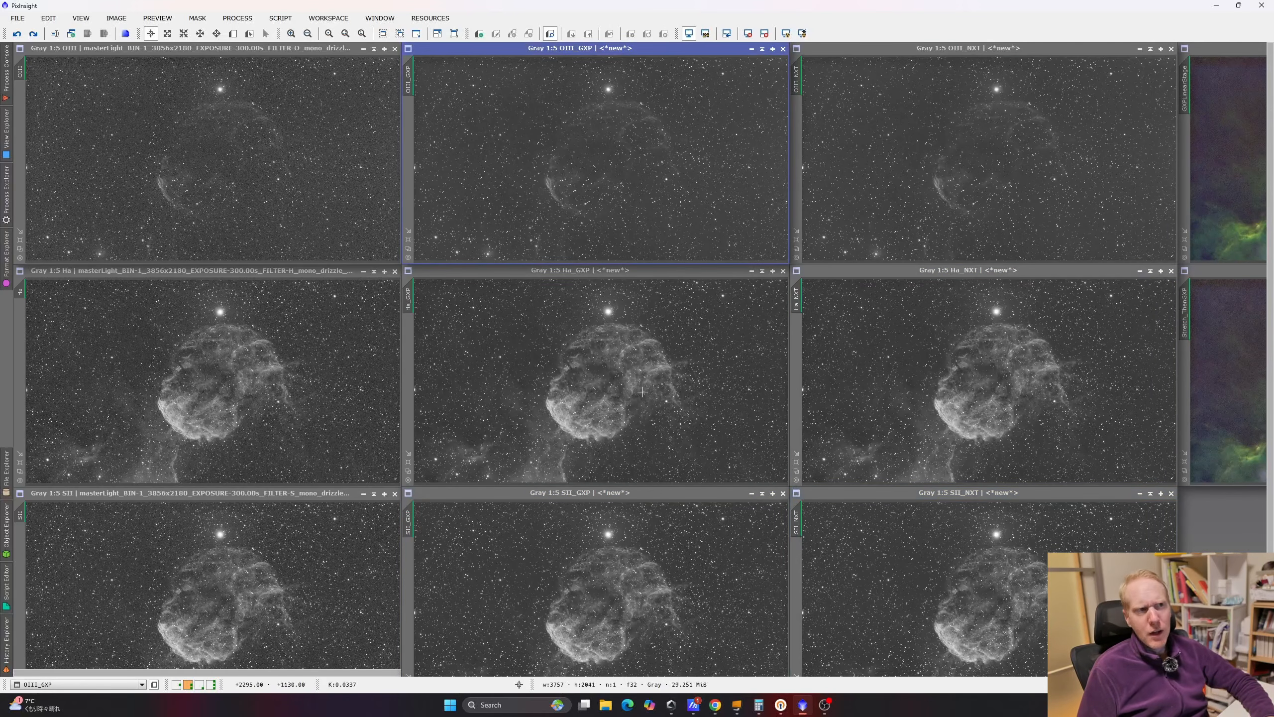
left_click(628, 364)
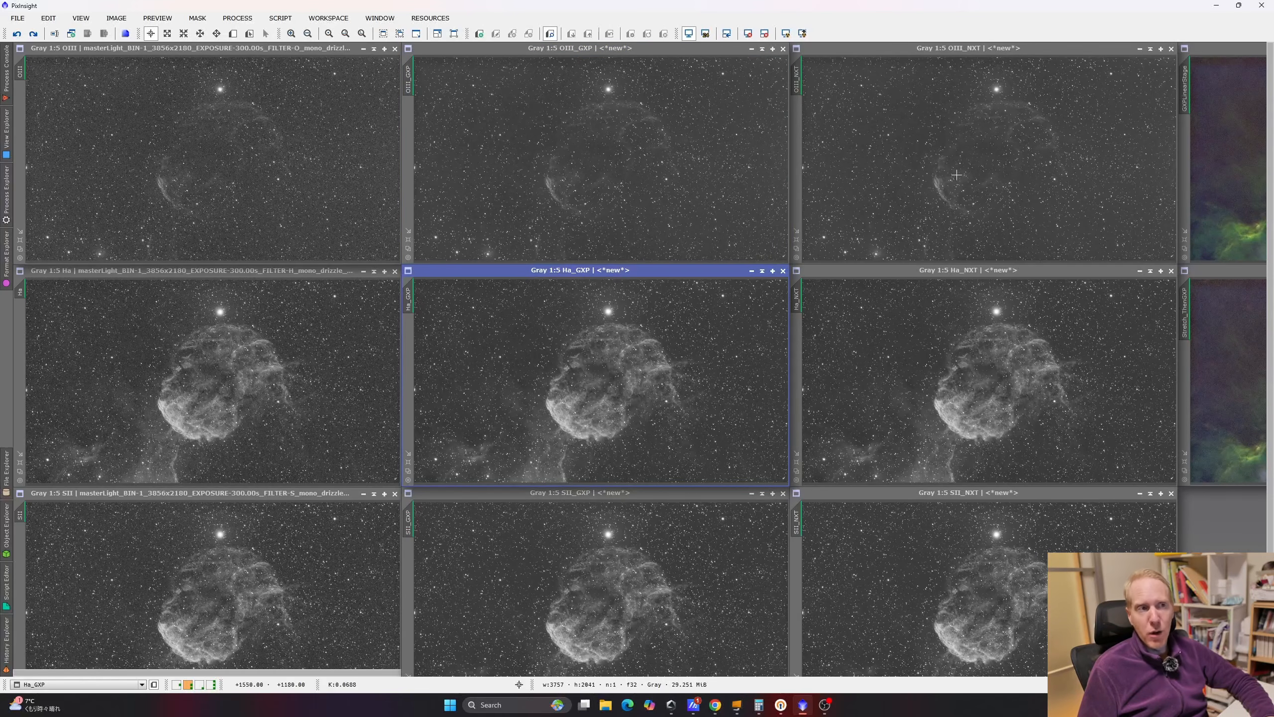
left_click(753, 211)
left_click(667, 357)
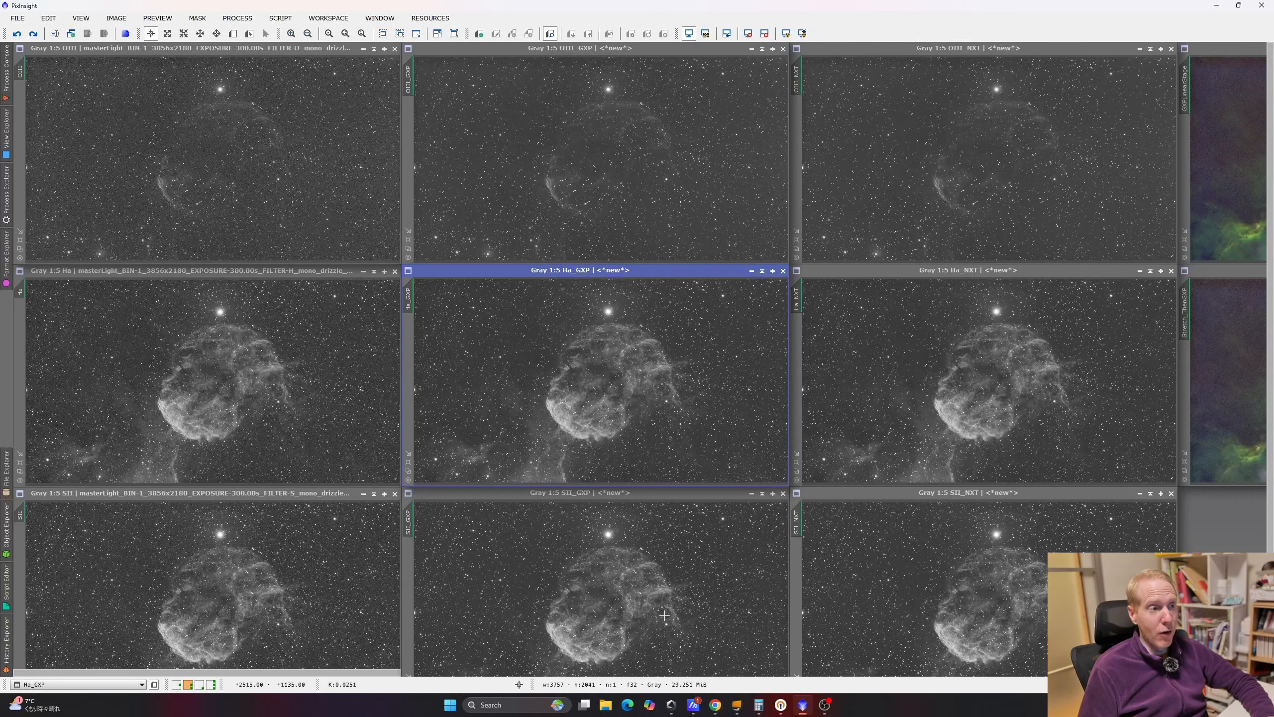
left_click(687, 573)
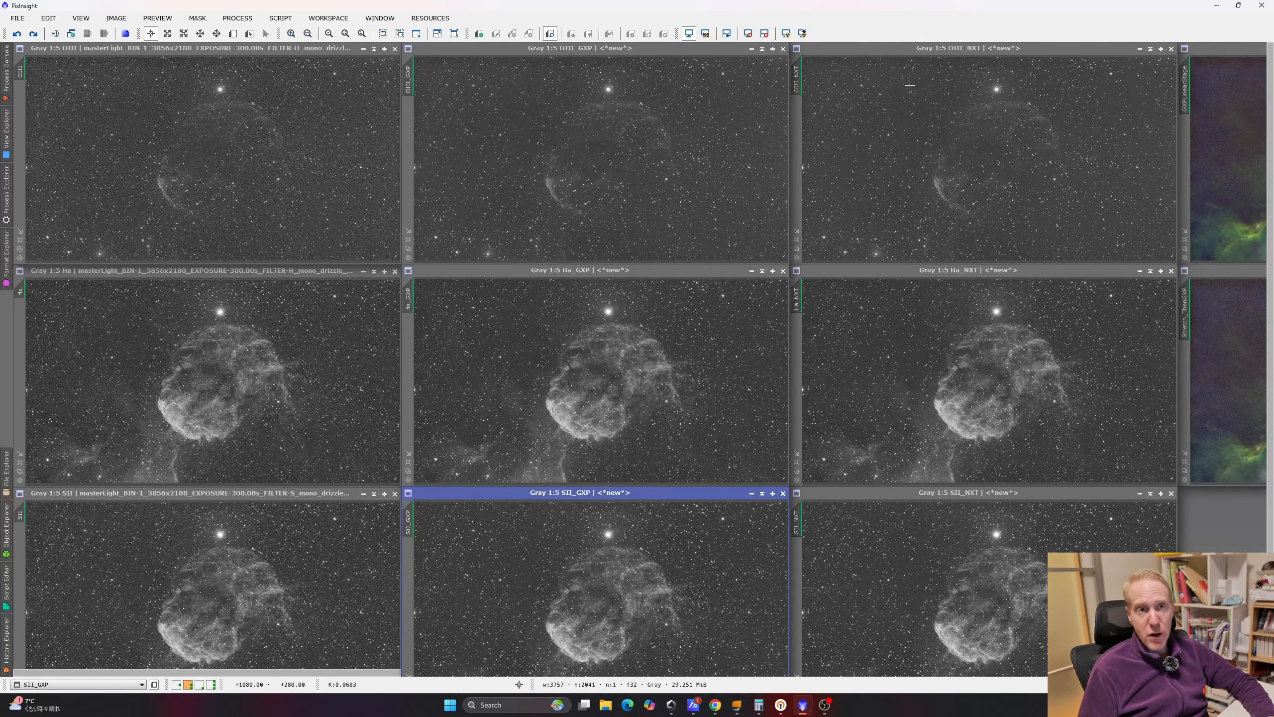
- Compare the bright curved filament in OIII, OIII_GXP and OIII_NXT at magnifications up to 5:1
left_click(297, 161)
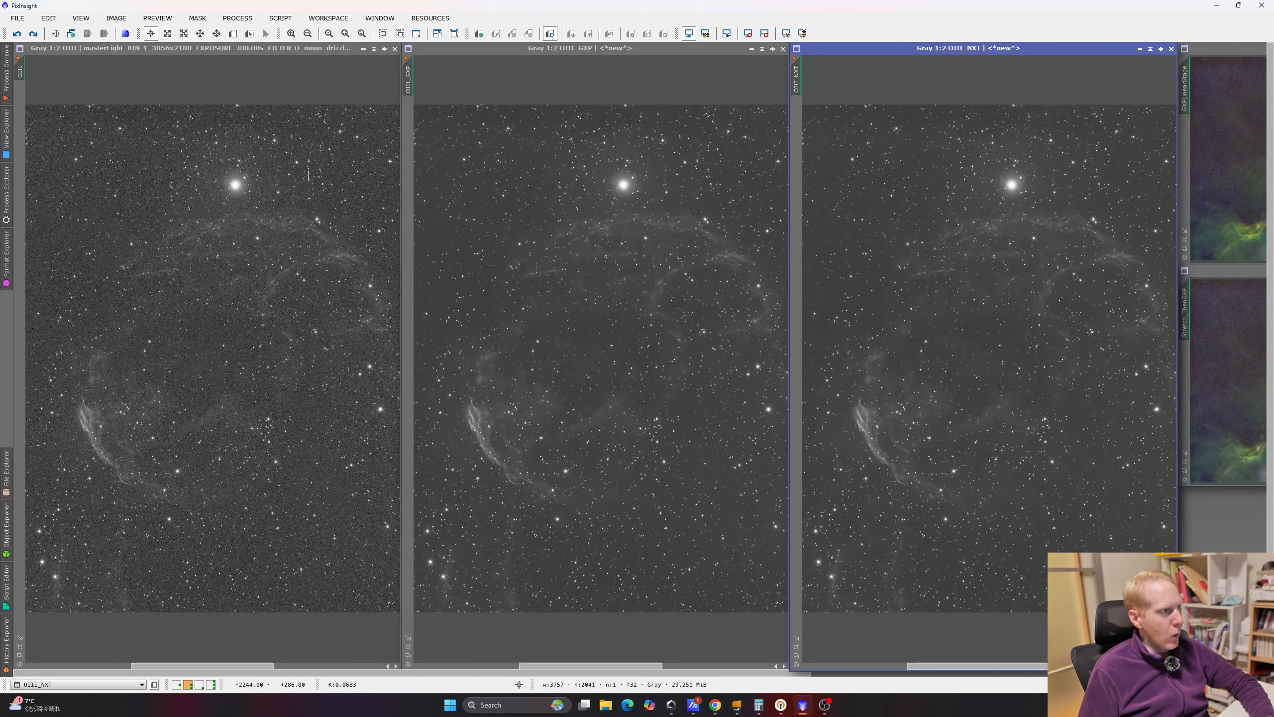
scroll(184, 430, "up", 2)
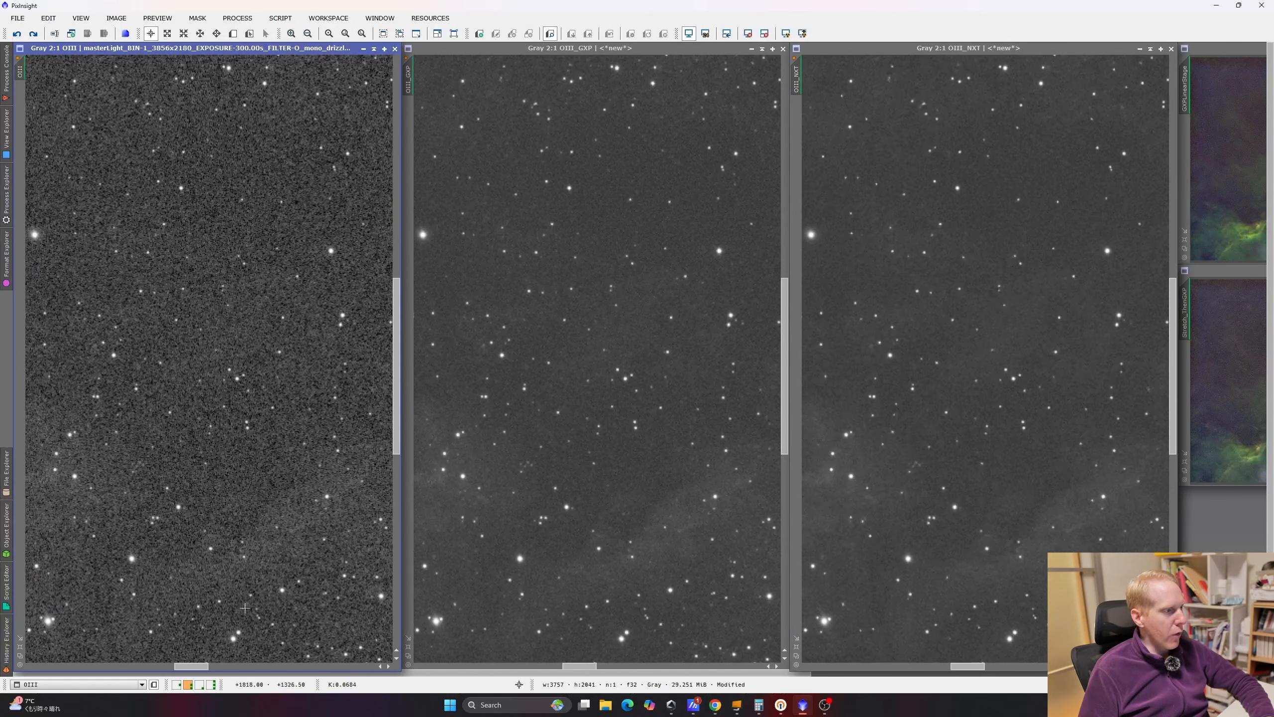
left_click_drag(205, 665, 179, 662)
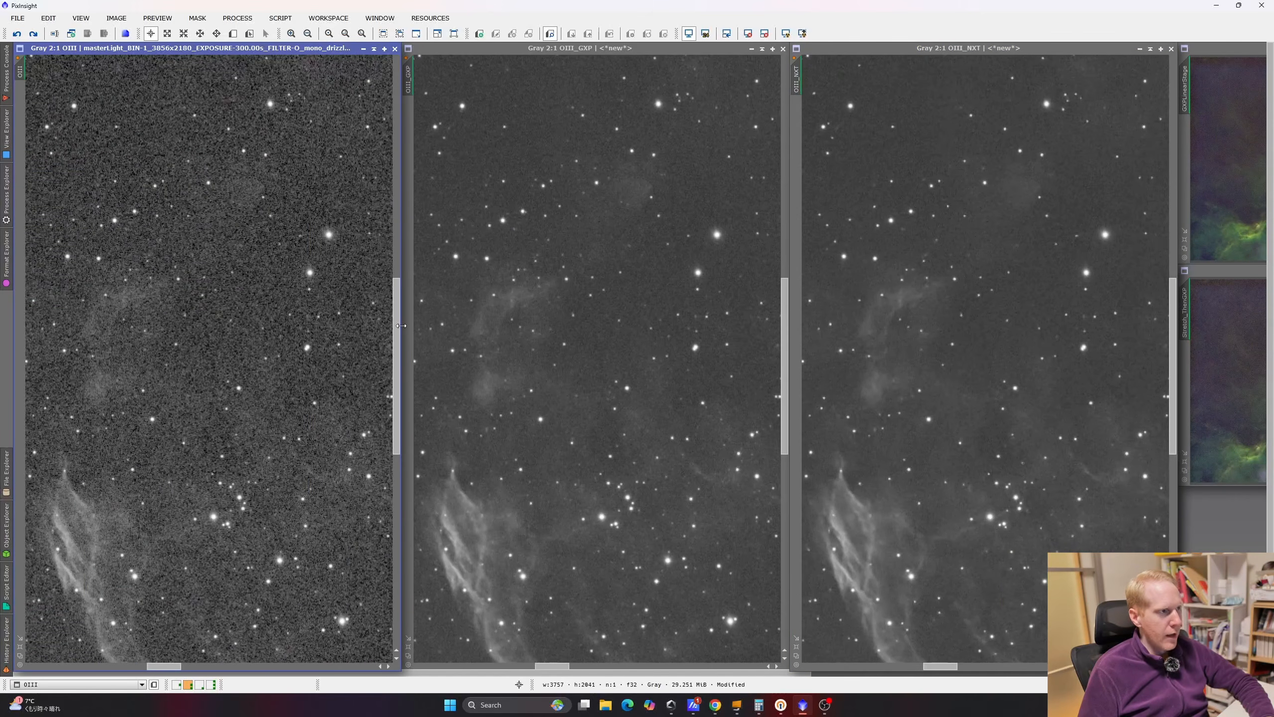
left_click_drag(397, 331, 402, 388)
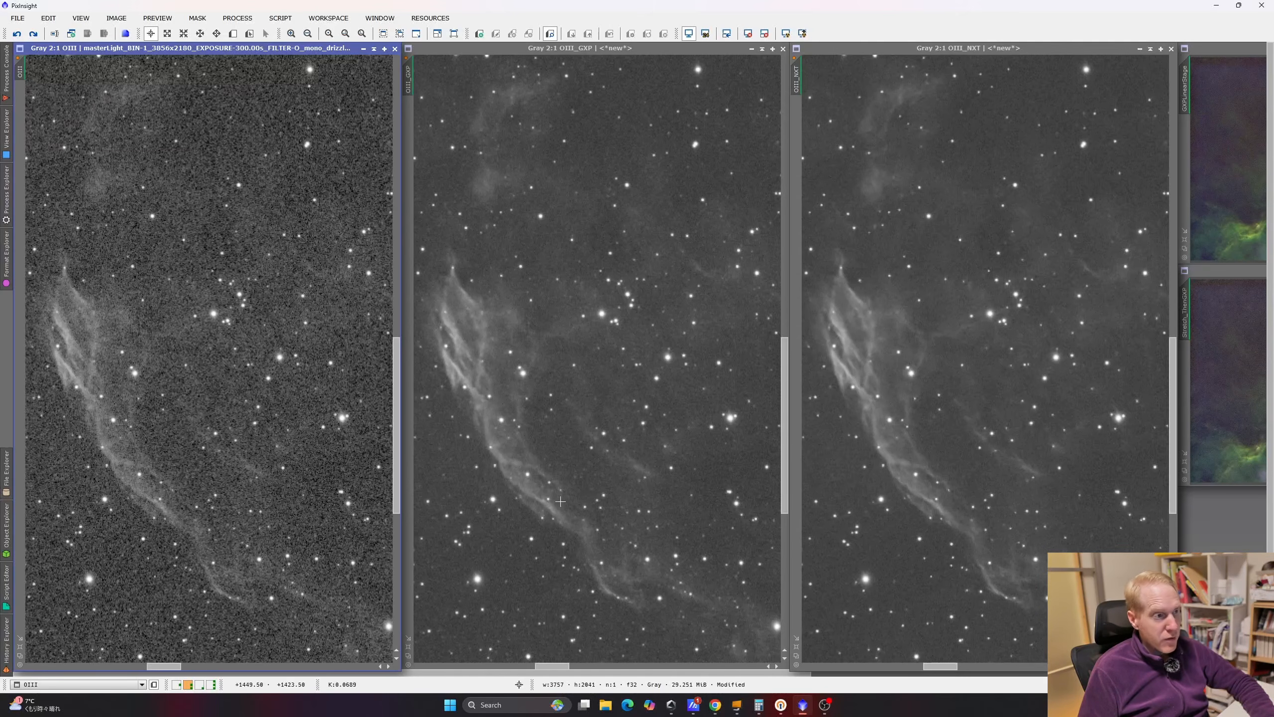
scroll(560, 435, "up", 3)
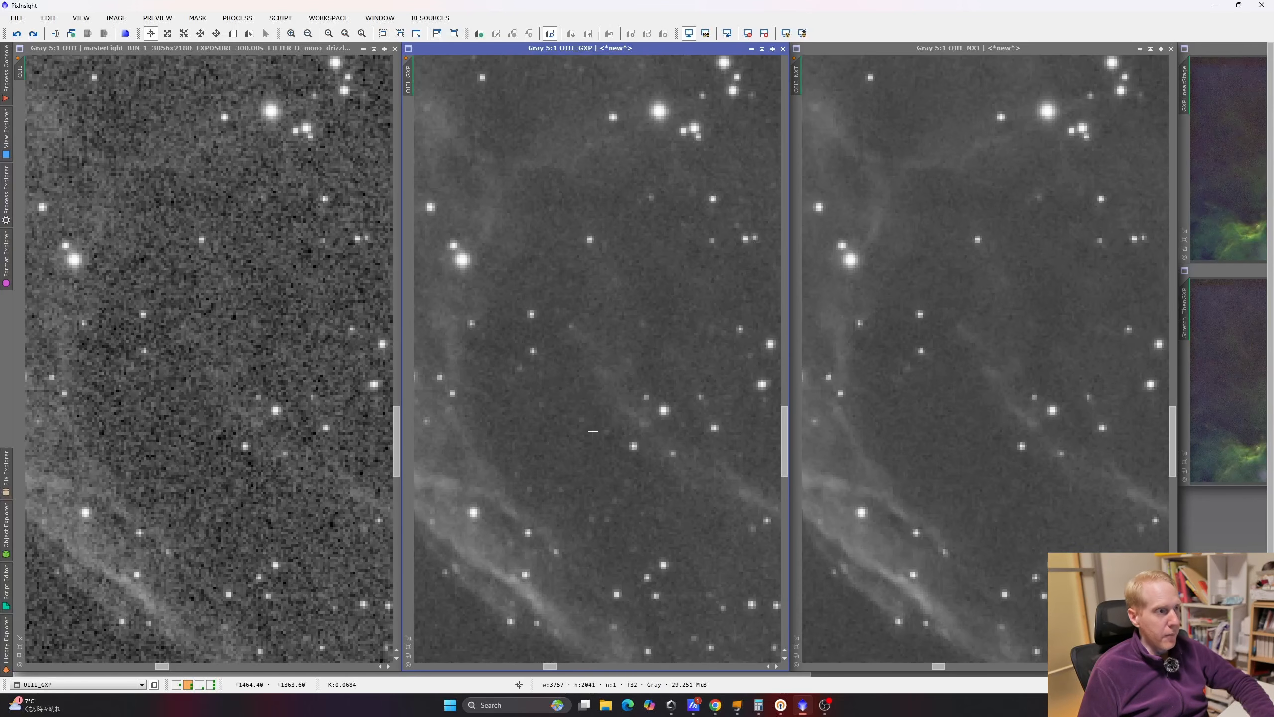
scroll(625, 378, "up", 5)
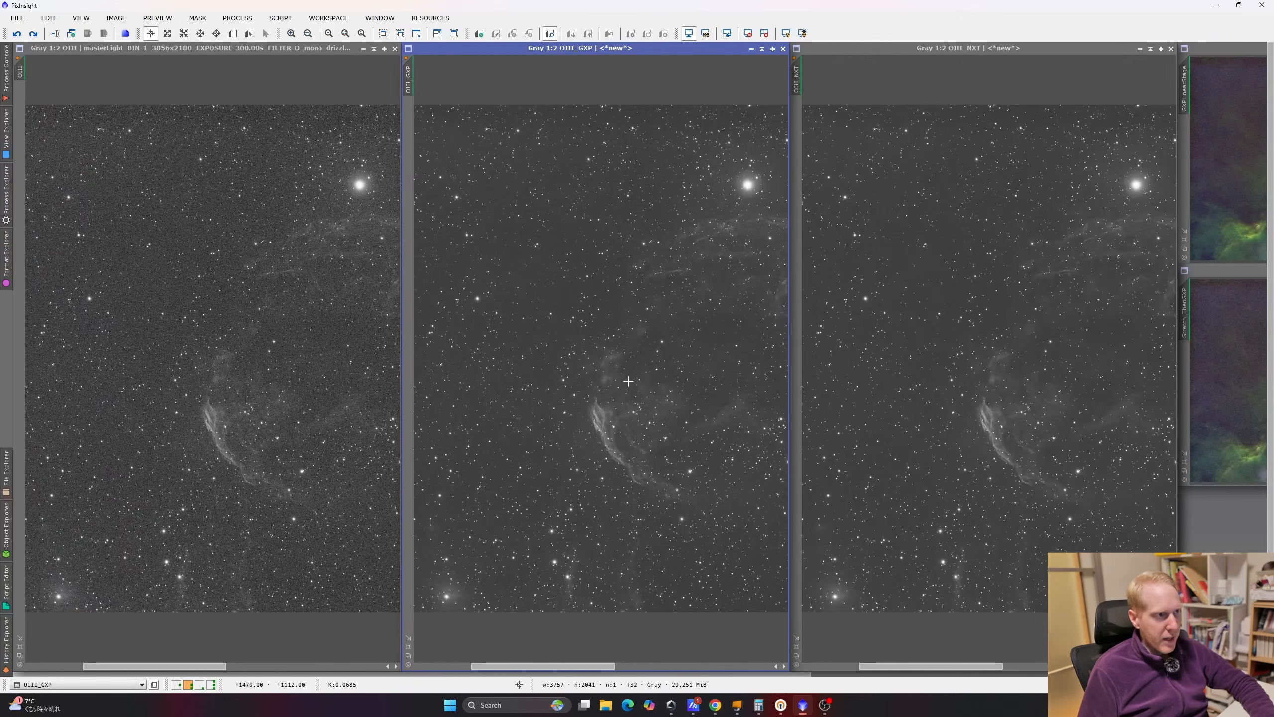
scroll(627, 381, "down", 2)
scroll(562, 325, "down", 1)
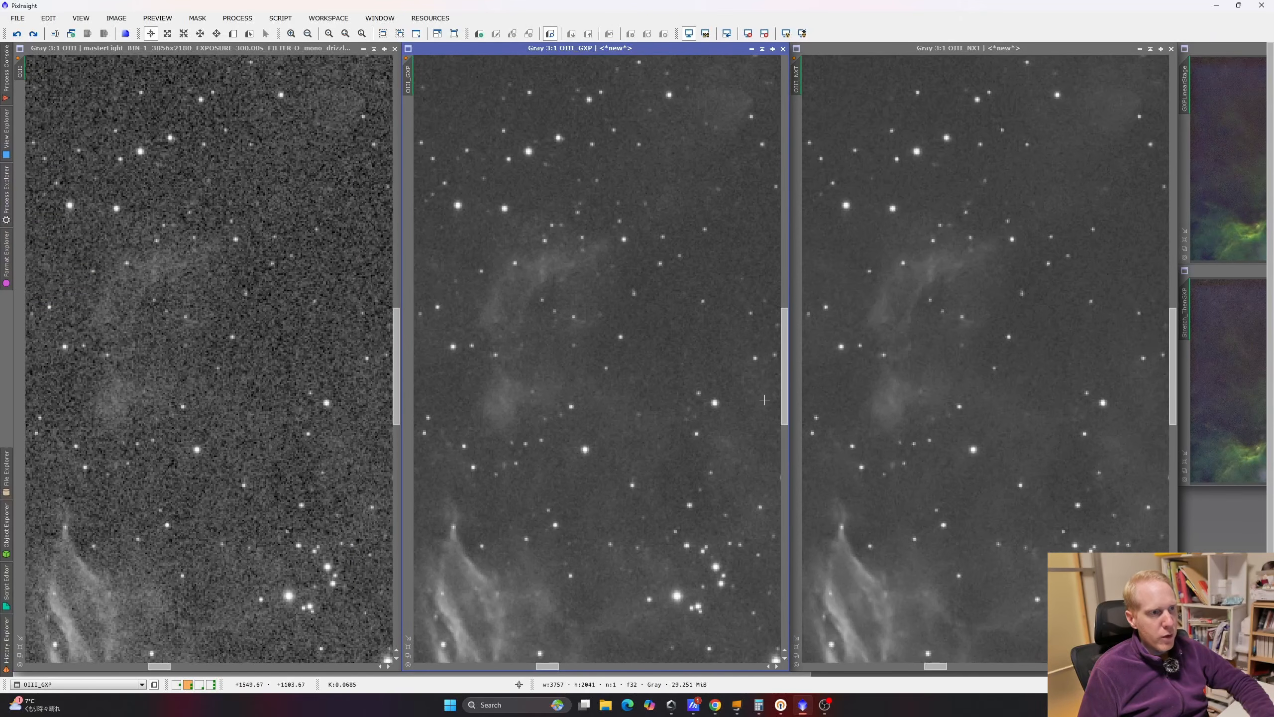
- Compare noise and faint nebulosity between the filament and the bright star in the three OIII images at 3:1
left_click_drag(784, 379, 788, 349)
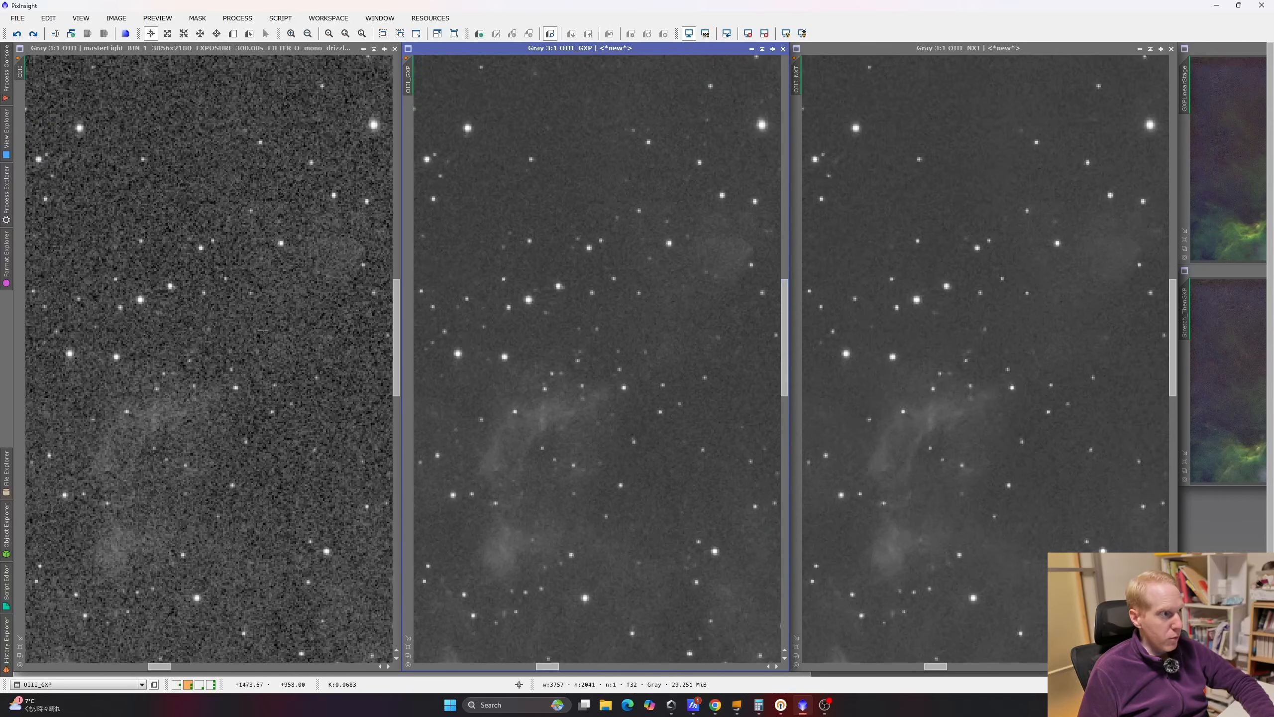
left_click_drag(546, 666, 581, 672)
scroll(577, 500, "down", 3)
scroll(577, 500, "up", 3)
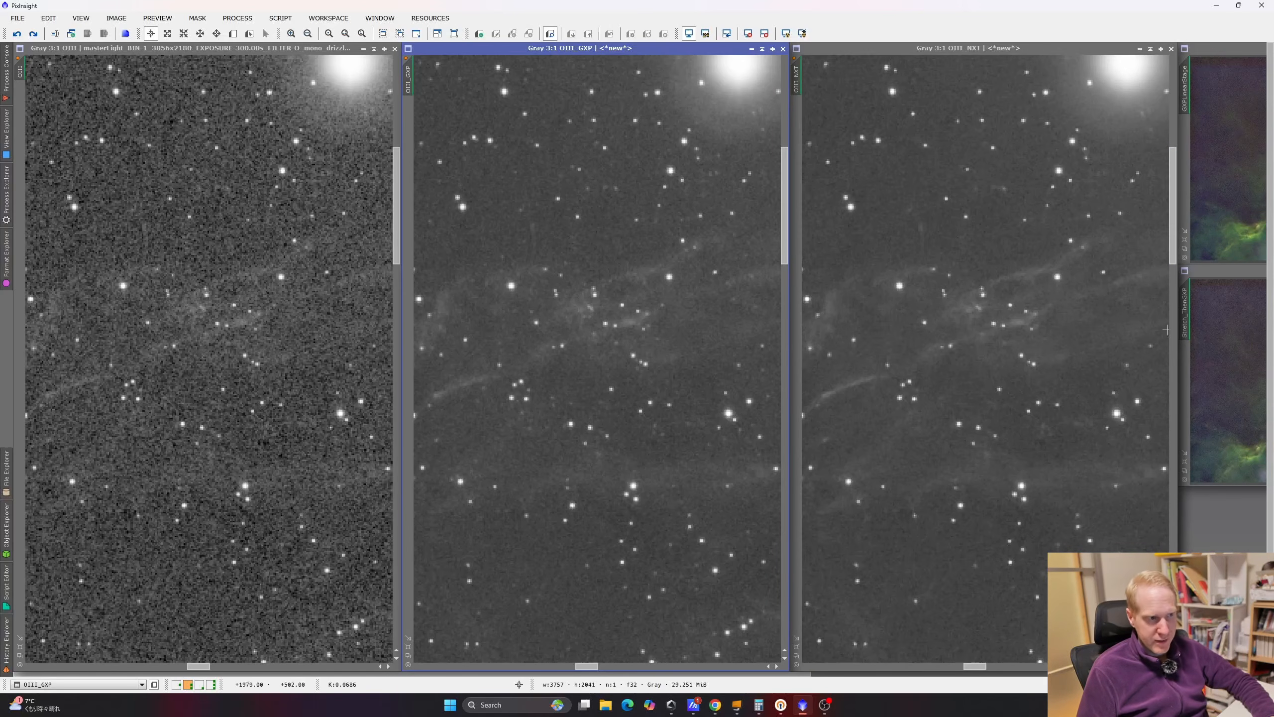
left_click_drag(595, 556, 584, 250)
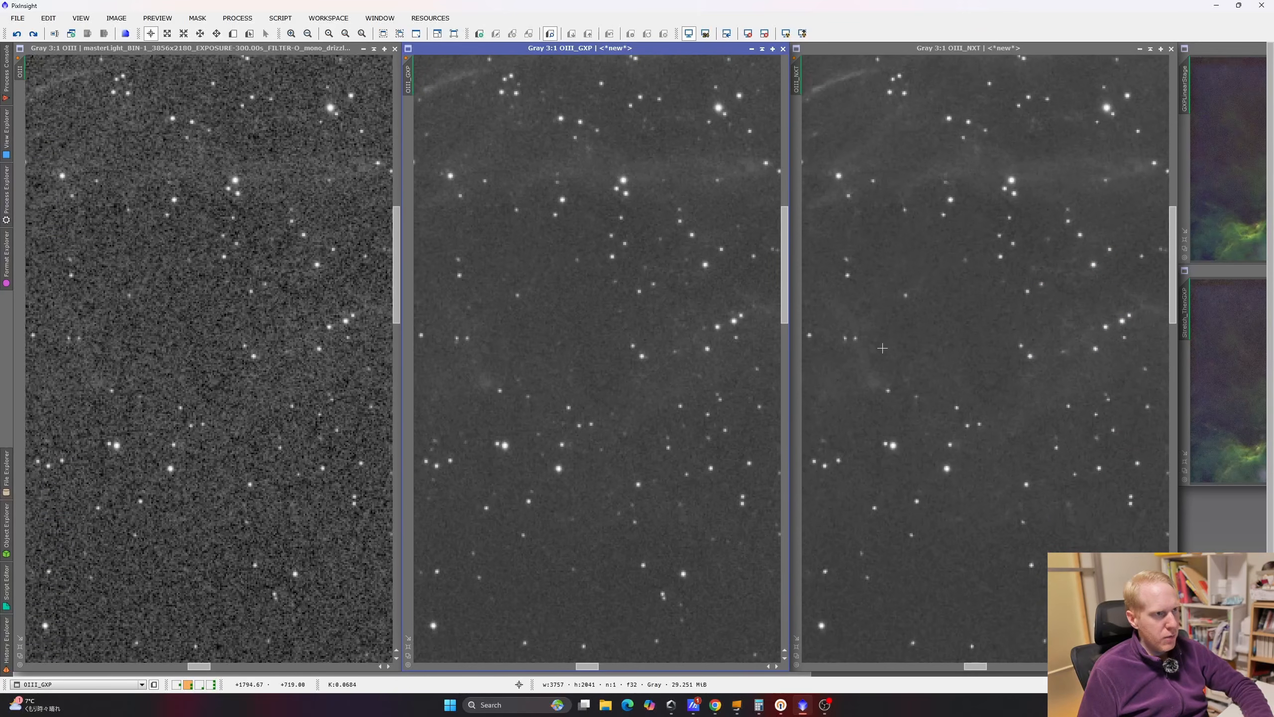
left_click_drag(936, 531, 1134, 293)
left_click_drag(812, 496, 1111, 379)
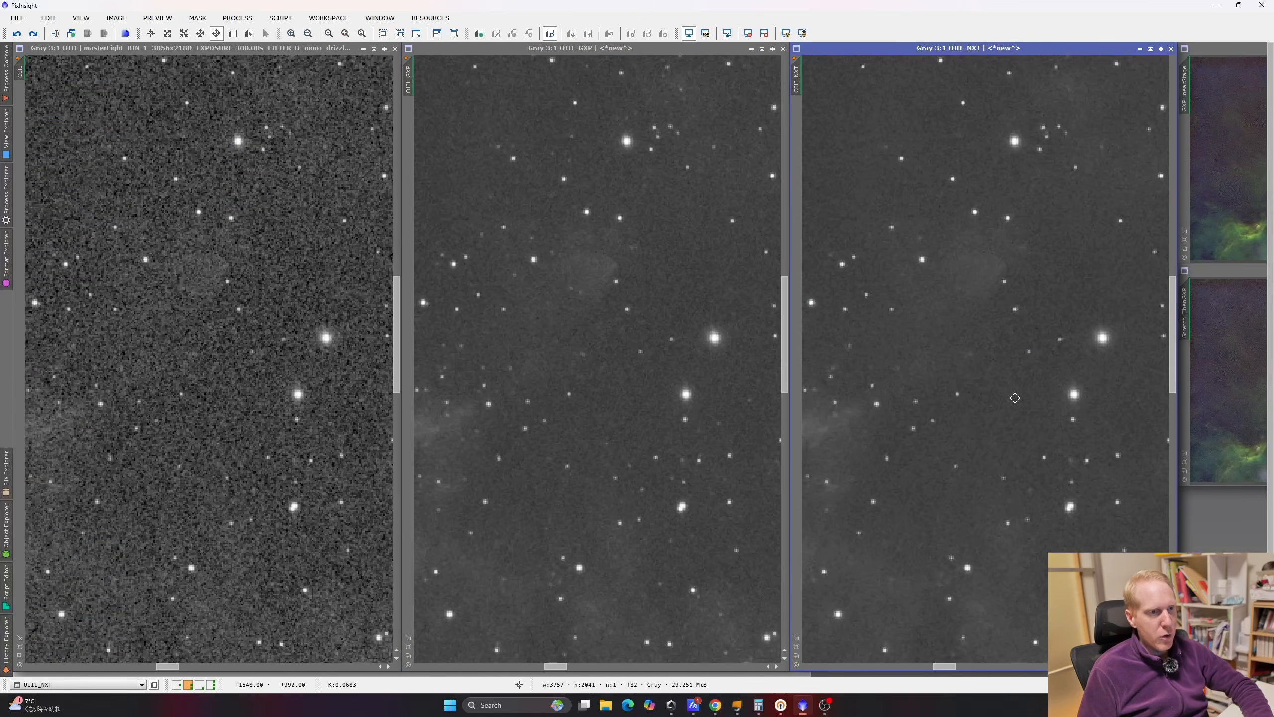
left_click_drag(886, 420, 1041, 314)
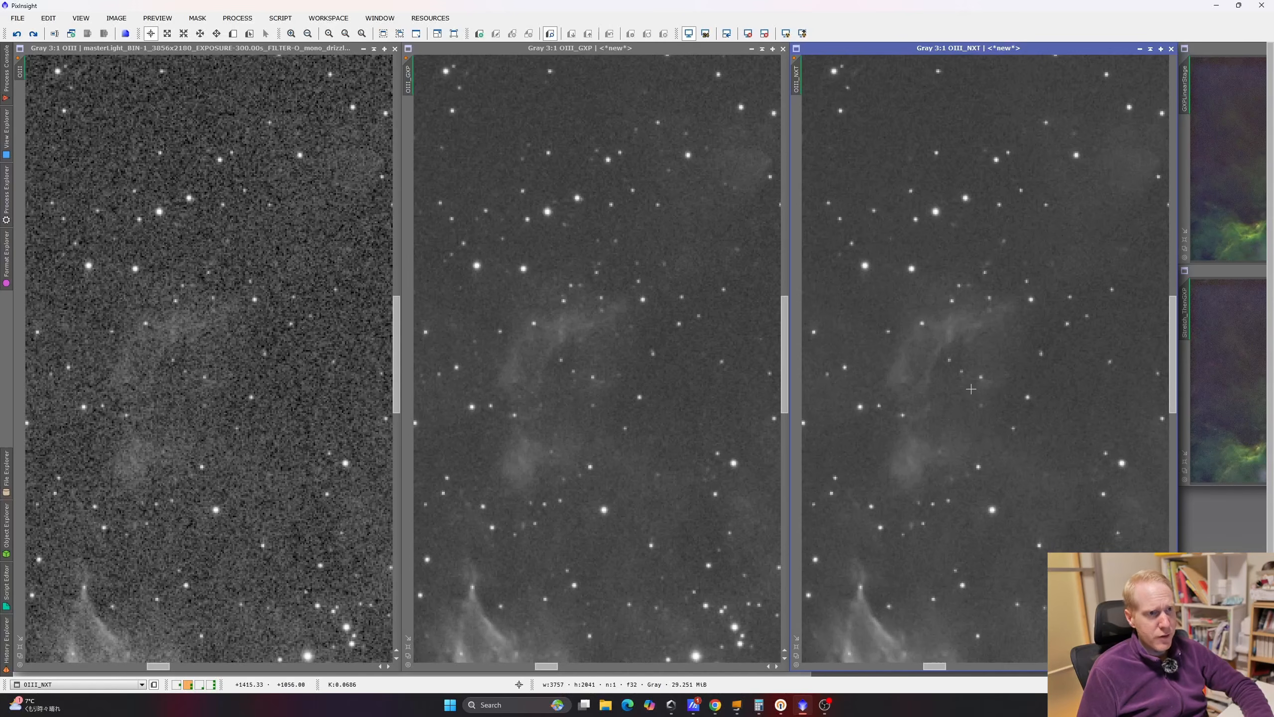
- Compare the lower part of the three OIII images at 3:1, and the wider nebula at 1:2
scroll(962, 461, "down", 5)
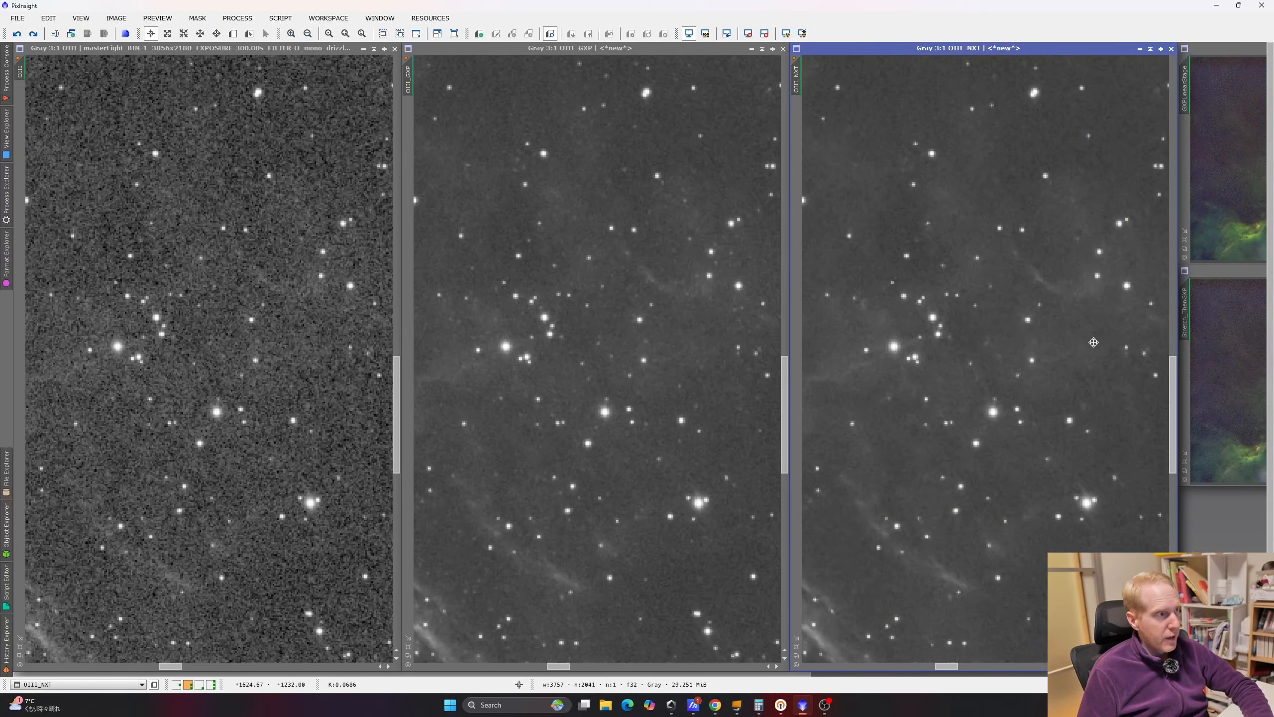
scroll(1093, 342, "up", 5)
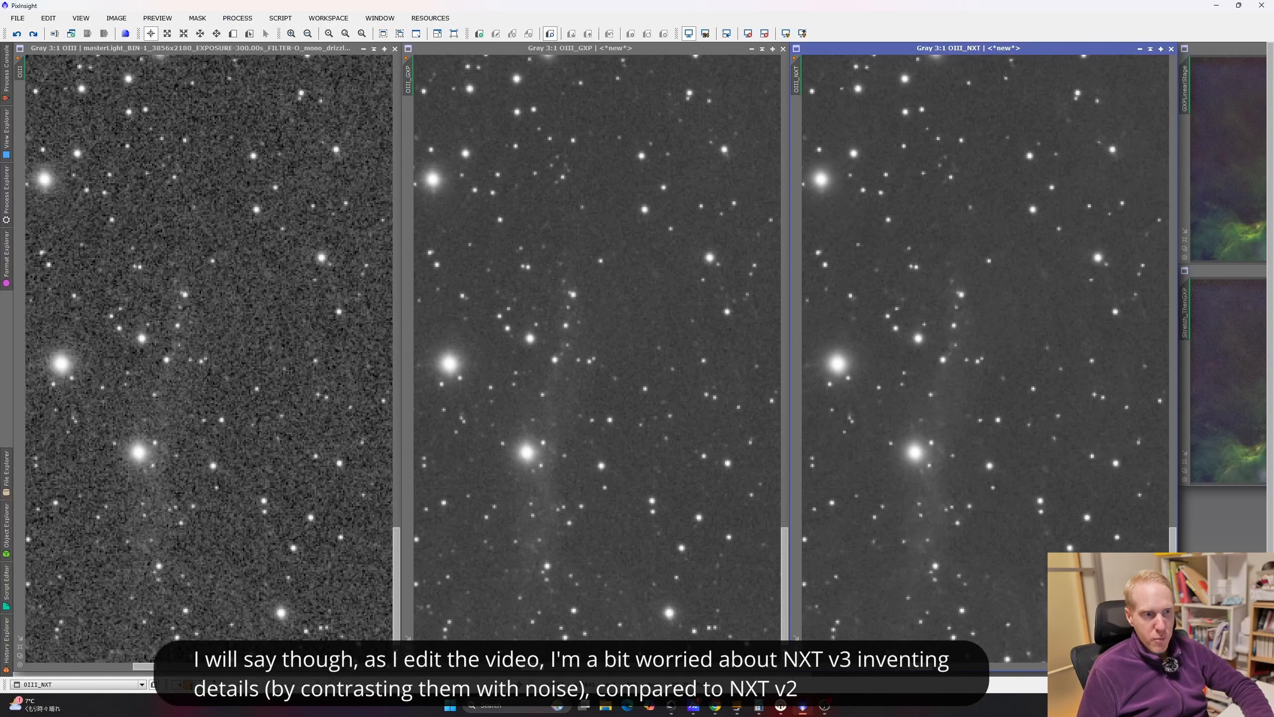
key("space")
scroll(1047, 440, "down", 4)
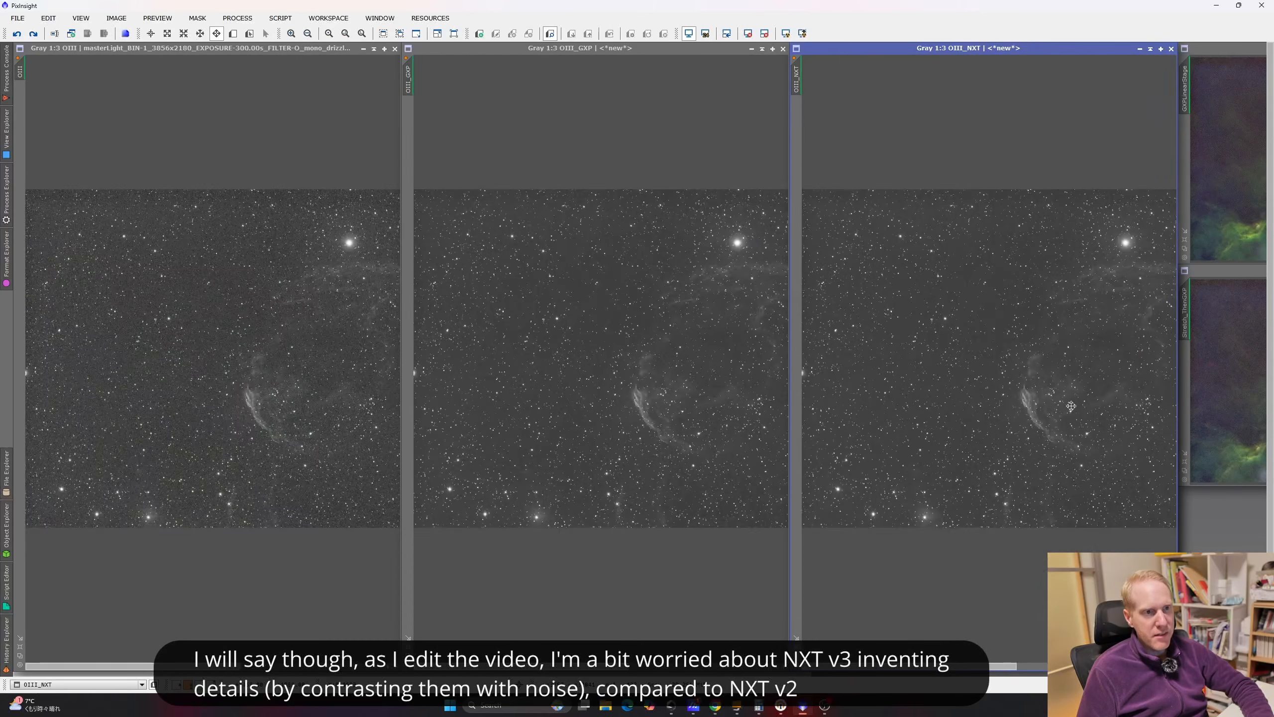
scroll(1101, 348, "up", 1)
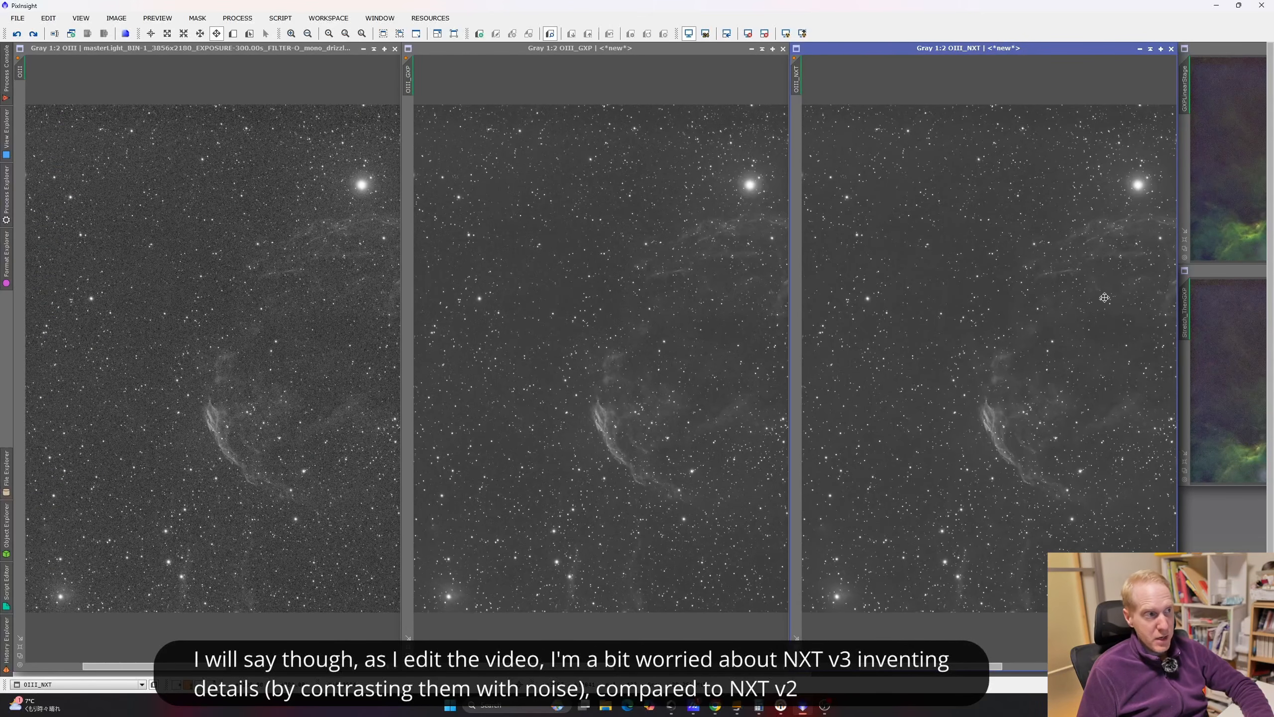
key("space")
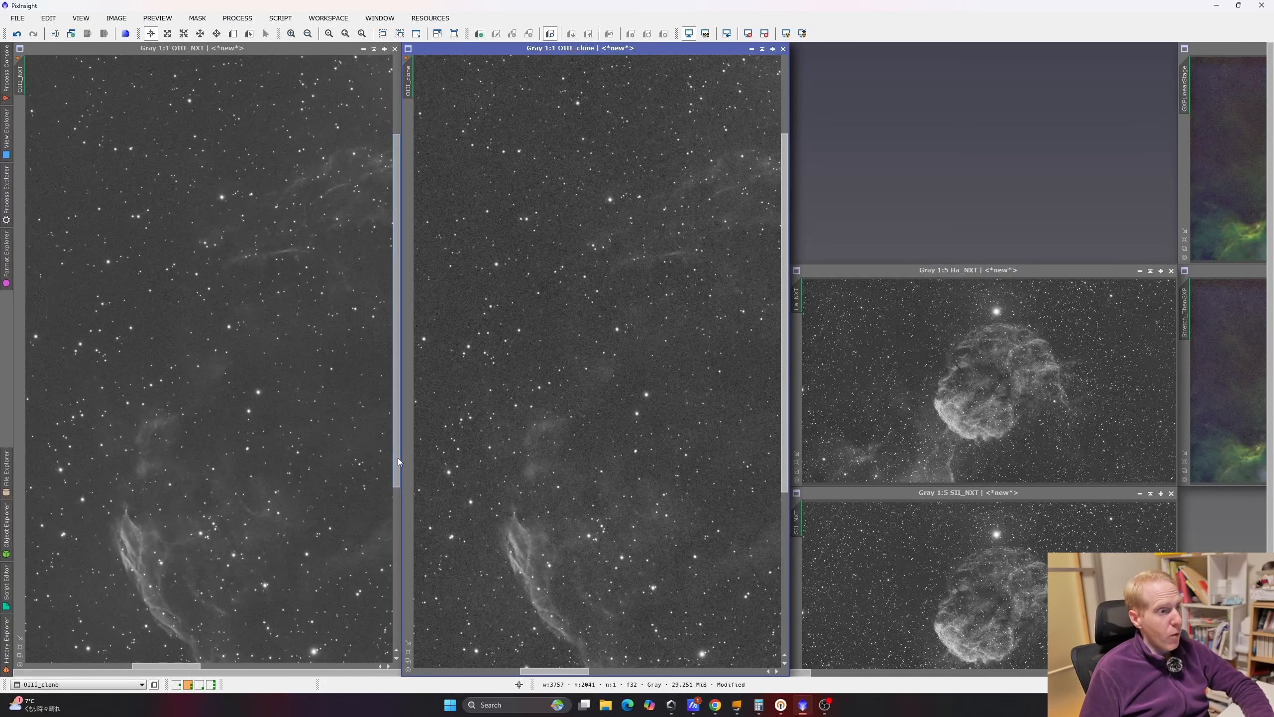
- Compare the faint nebulosity in OIII_NXT with the same area of OIII_clone at 3:1
scroll(573, 437, "up", 2)
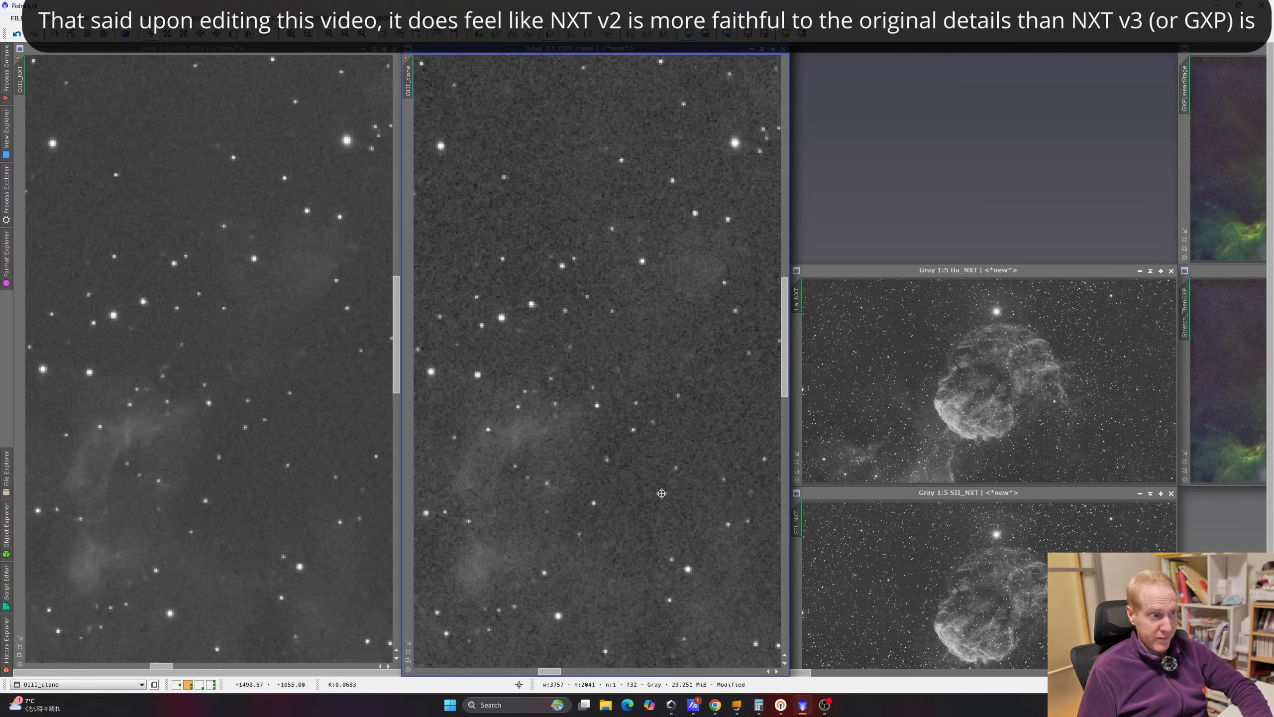
left_click_drag(660, 493, 648, 161)
left_click_drag(562, 463, 608, 383)
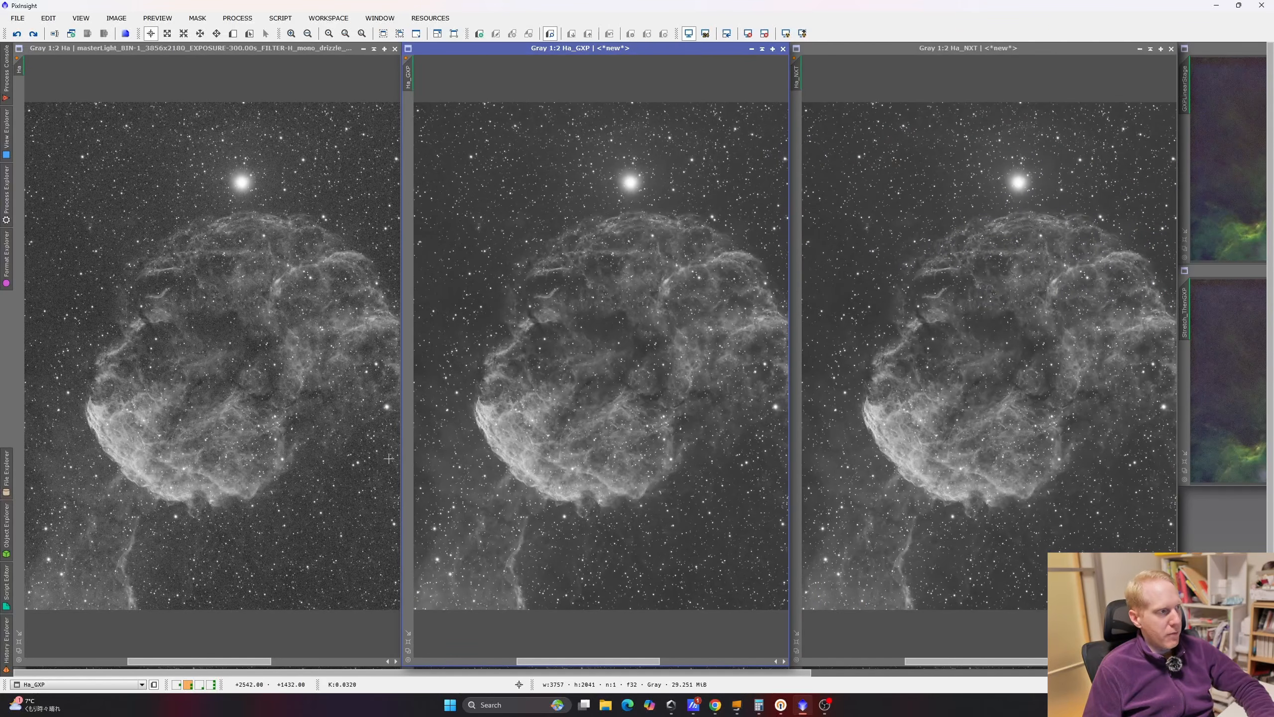
- Compare the dark interior of the nebula in Ha, Ha_GXP and Ha_NXT at 2:1 and 3:1
left_click(194, 314)
scroll(194, 315, "up", 2)
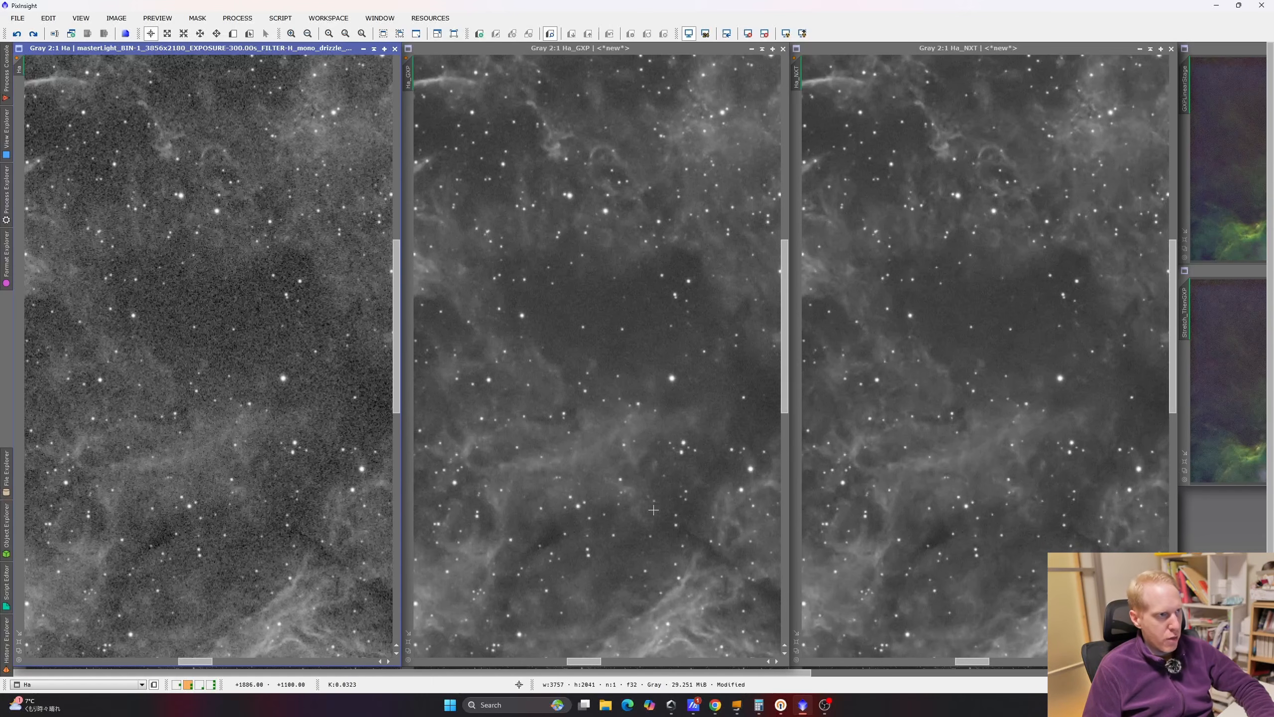
scroll(711, 446, "up", 1)
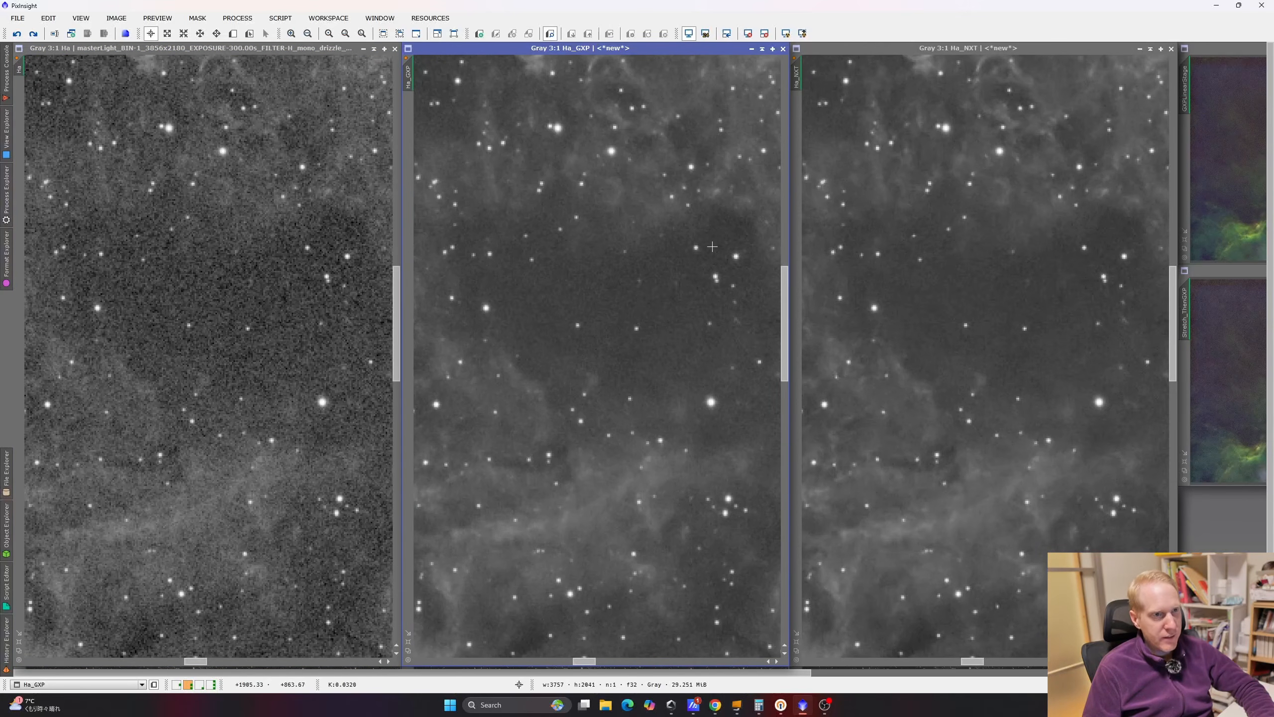
left_click_drag(640, 502, 624, 267)
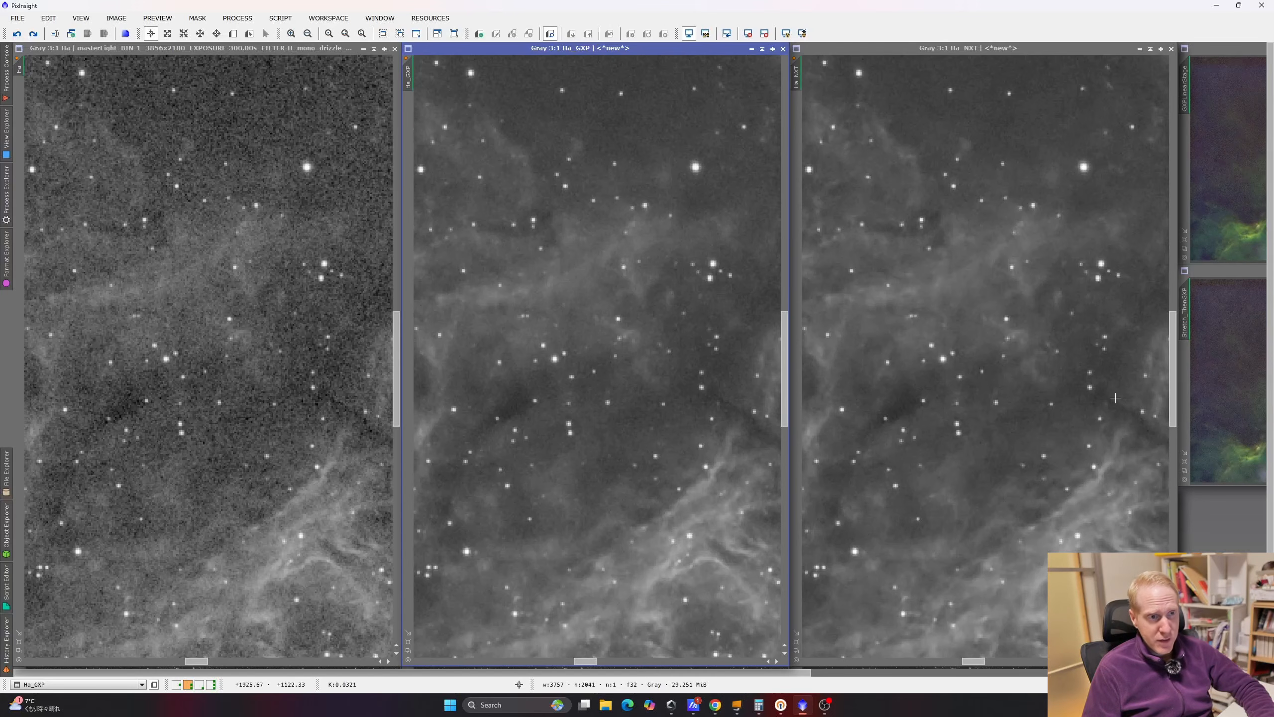
- Compare the nebula's lower edge and the background sky below it in the three Ha images at up to 4:1
scroll(993, 433, "down", 3)
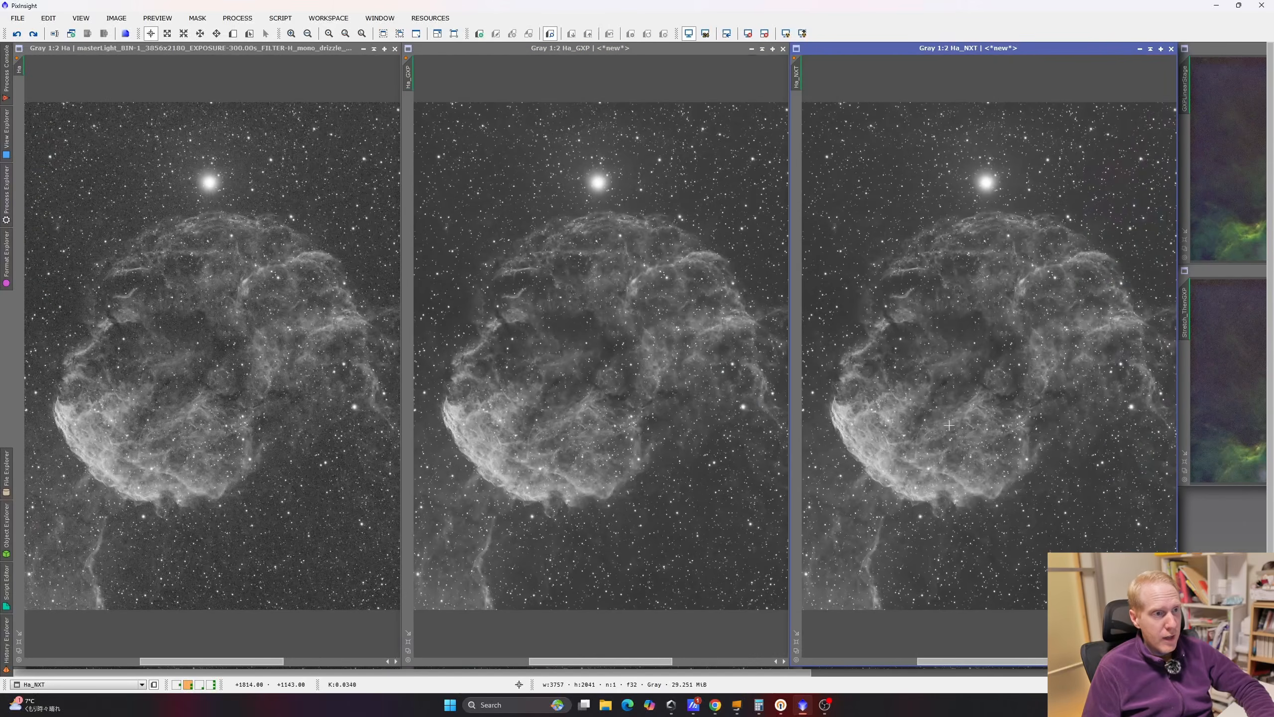
scroll(877, 558, "up", 2)
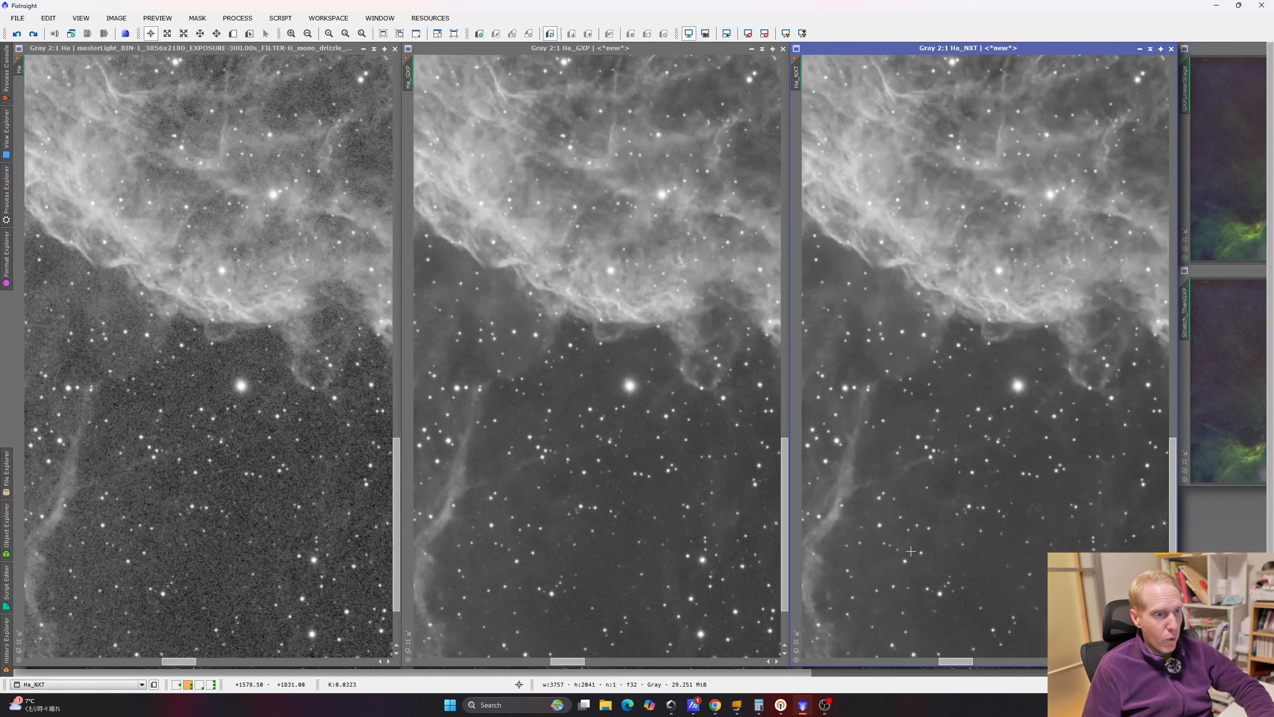
scroll(932, 380, "up", 2)
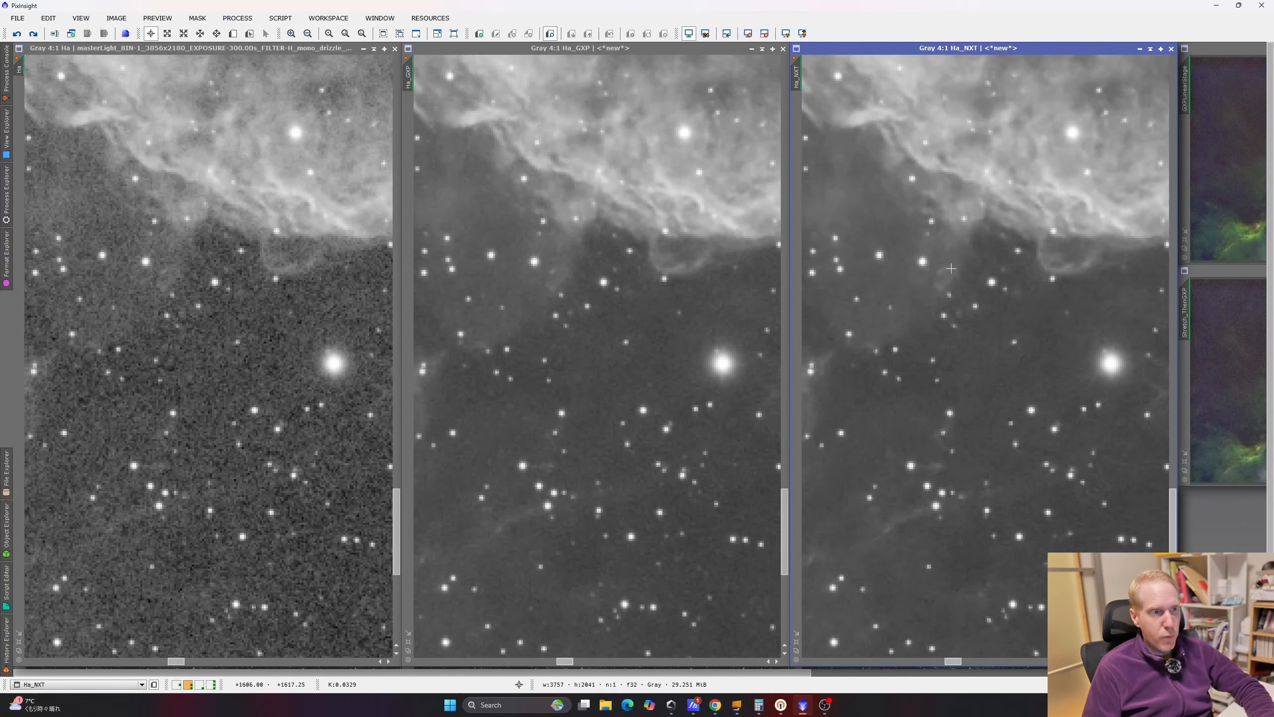
scroll(979, 403, "down", 5)
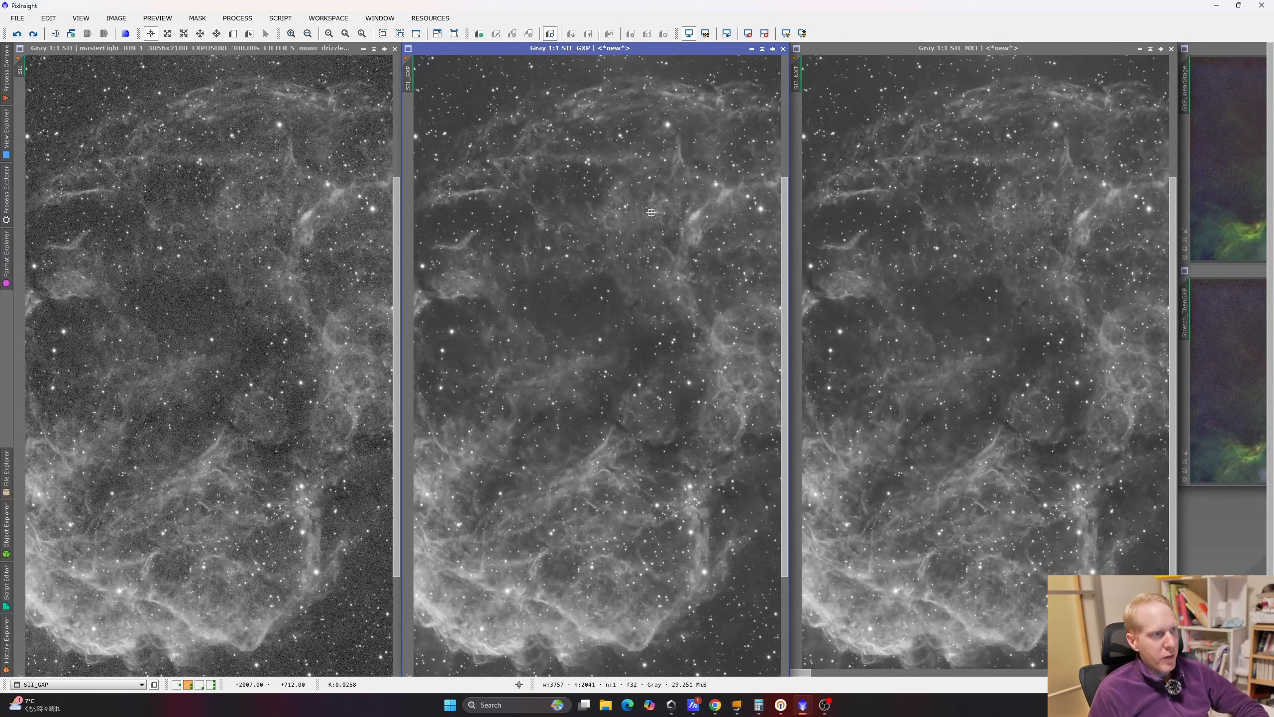
- Compare the nebula detail in SII_NXT with the SII and SII_GXP images at higher magnification
left_click(982, 216)
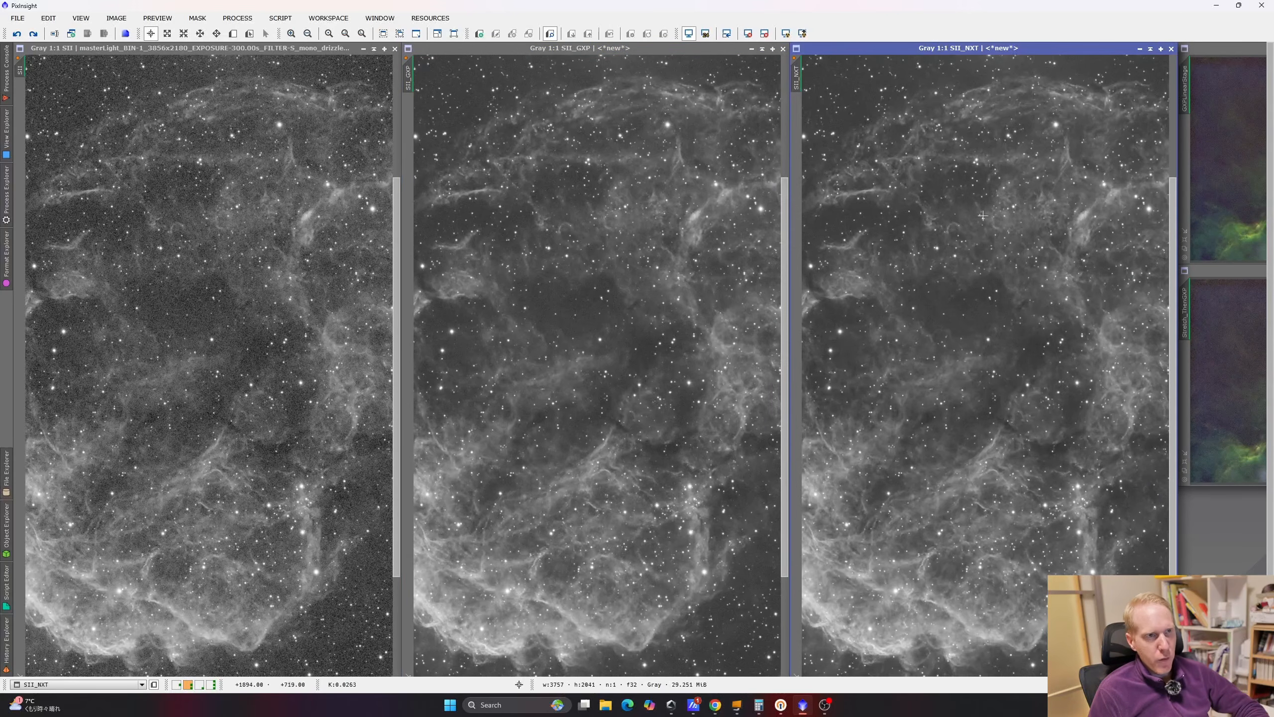
scroll(979, 136, "up", 2)
scroll(946, 143, "up", 1)
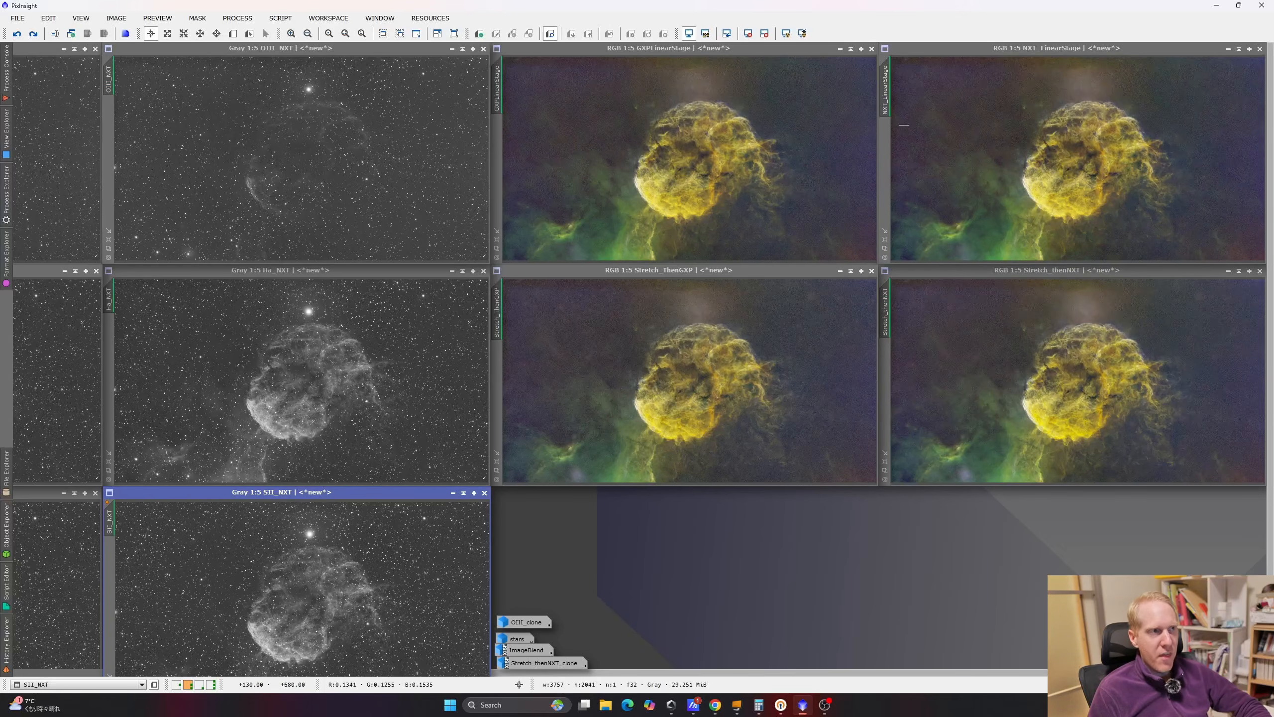
- Review the GXPLinearStage and NXT_LinearStage colour images alongside the linear OIII_NXT, Ha_NXT and SII_NXT images
left_click(686, 99)
left_click(1161, 117)
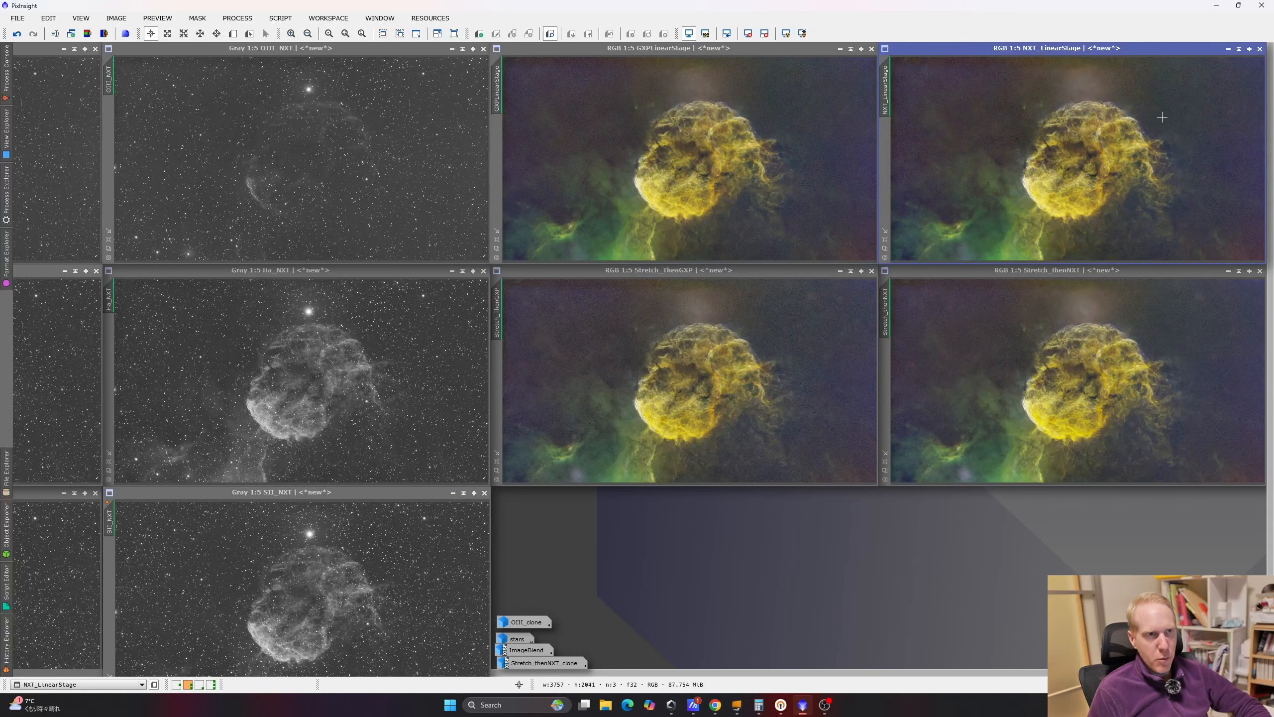
left_click(410, 313)
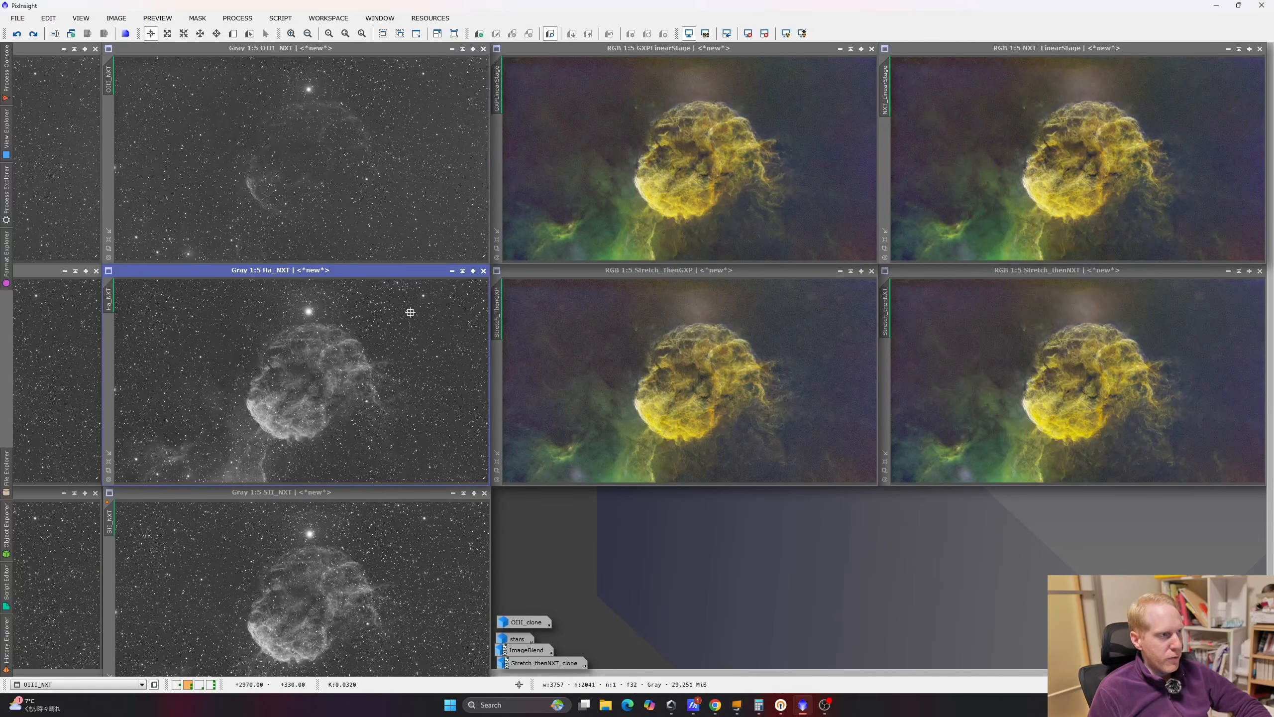
left_click(403, 567)
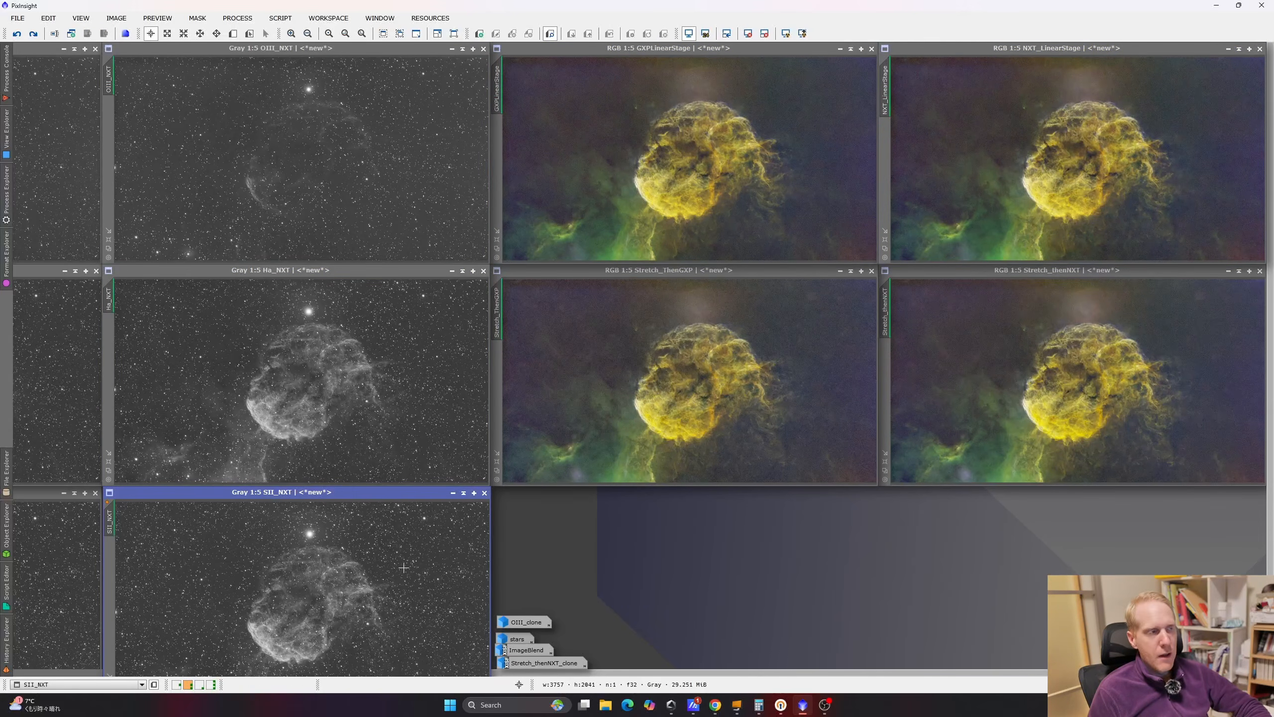
left_click(379, 181)
left_click(362, 351)
left_click(335, 544)
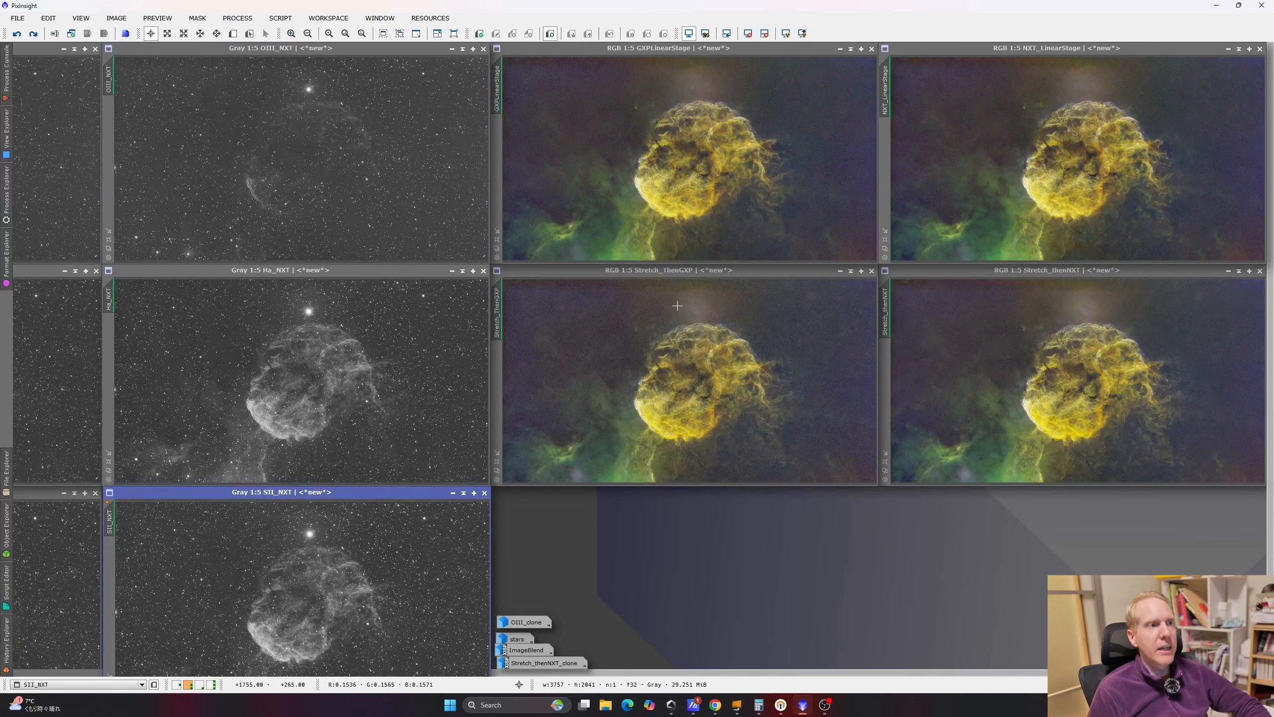
left_click(723, 152)
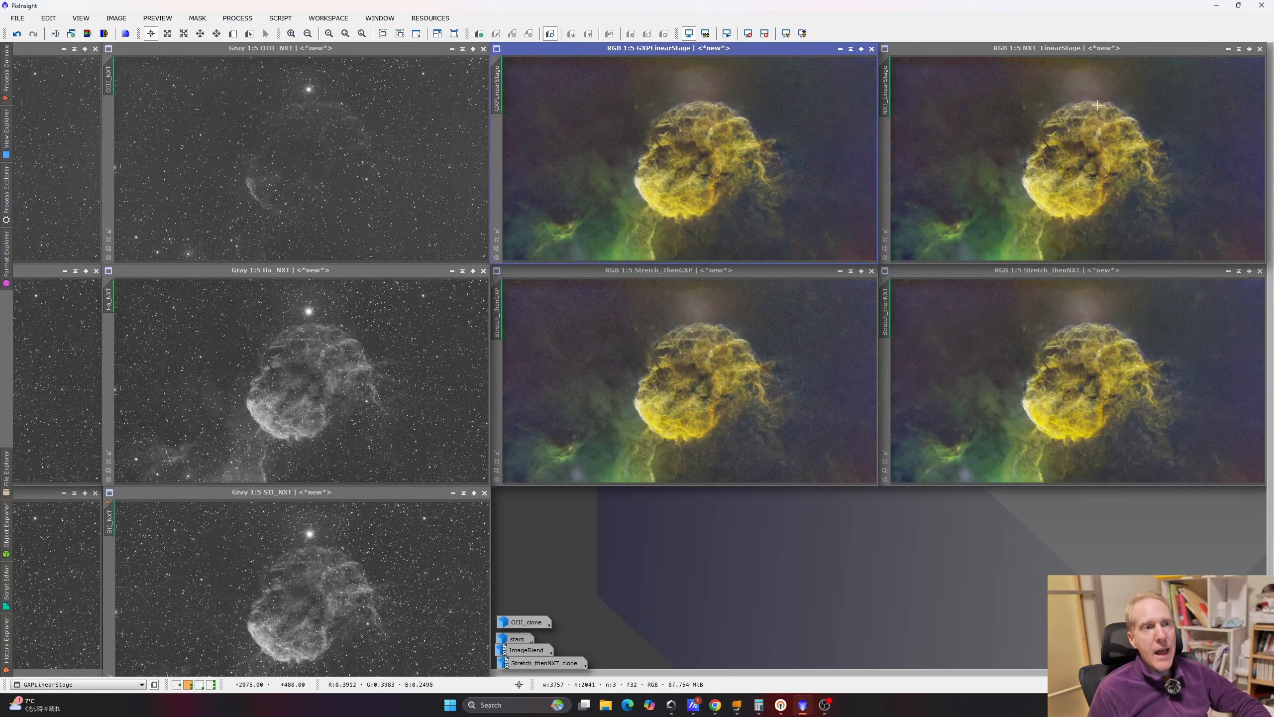
left_click(1109, 159)
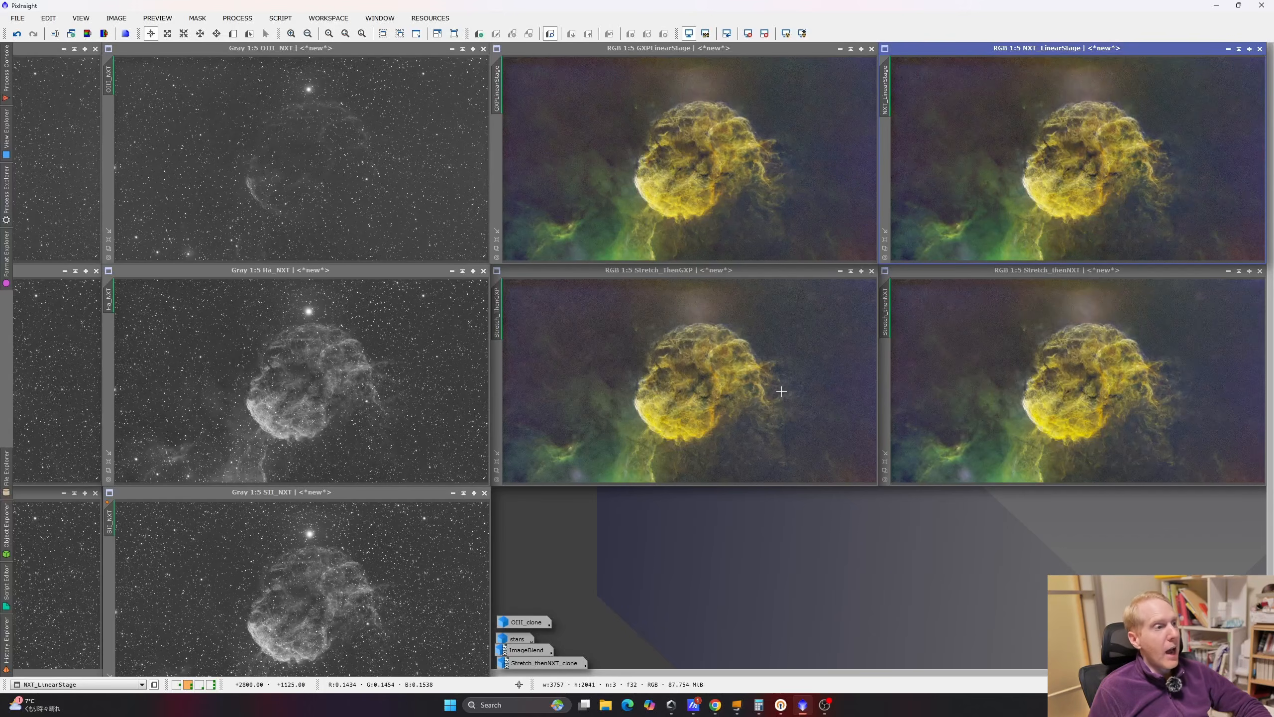
left_click(316, 198)
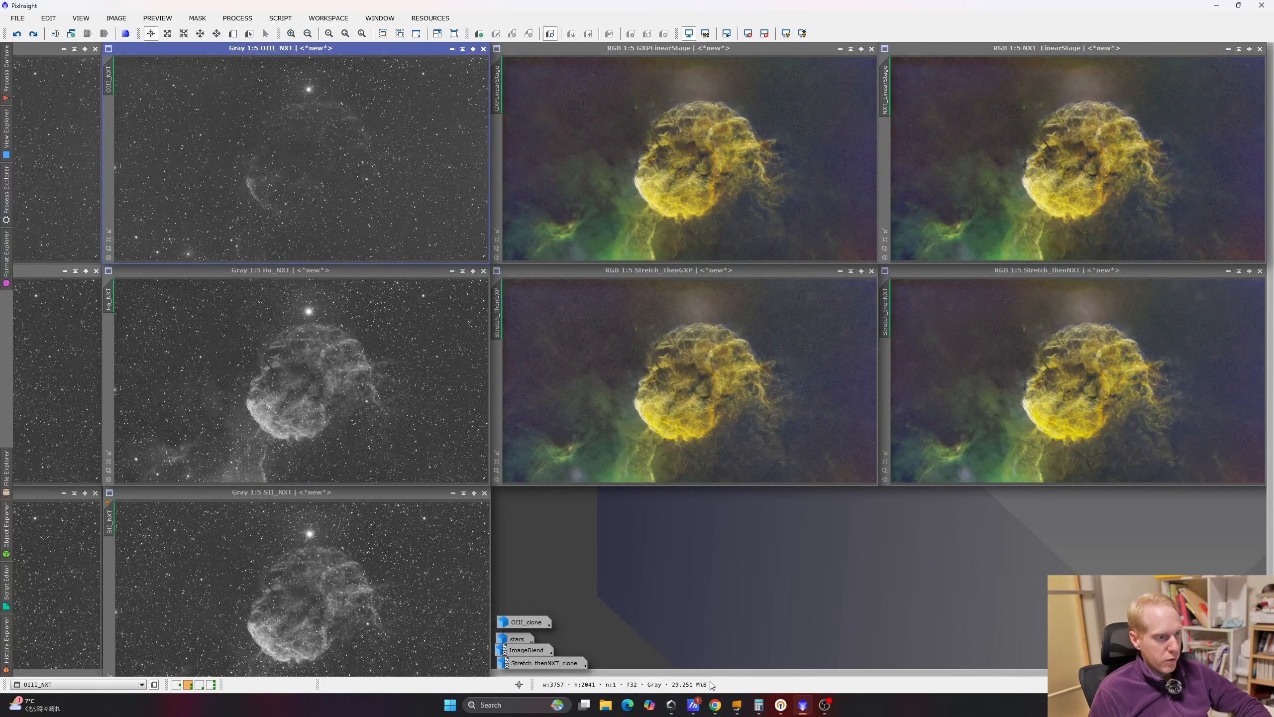
- Review the original linear OIII, Ha and SII master images, then return to the colour images
left_click_drag(713, 672, 234, 672)
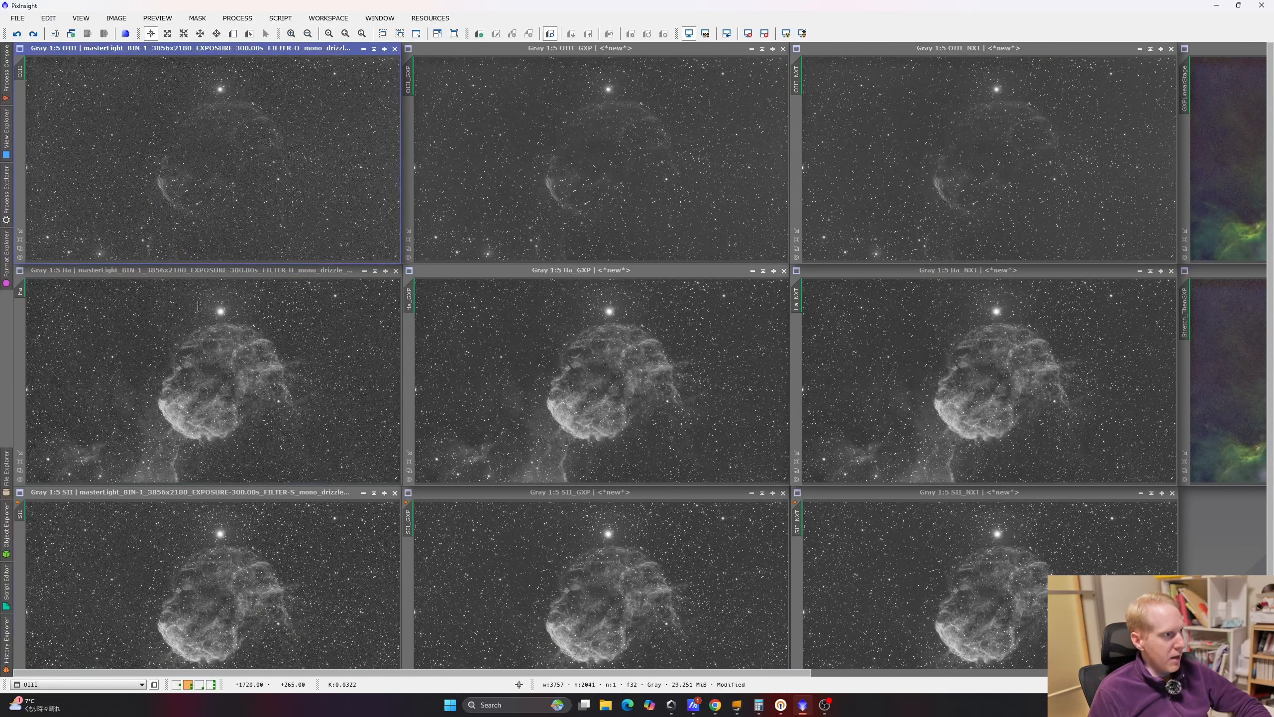
left_click(203, 390)
left_click(250, 608)
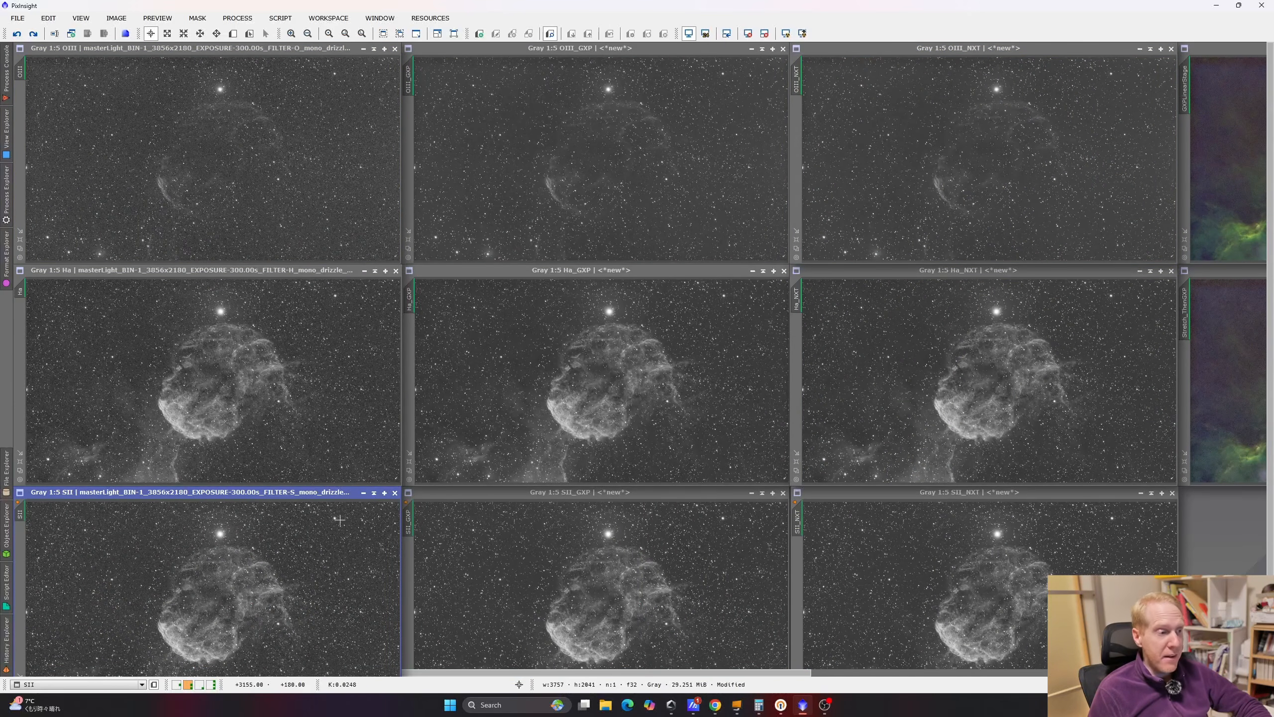
left_click_drag(430, 672, 904, 671)
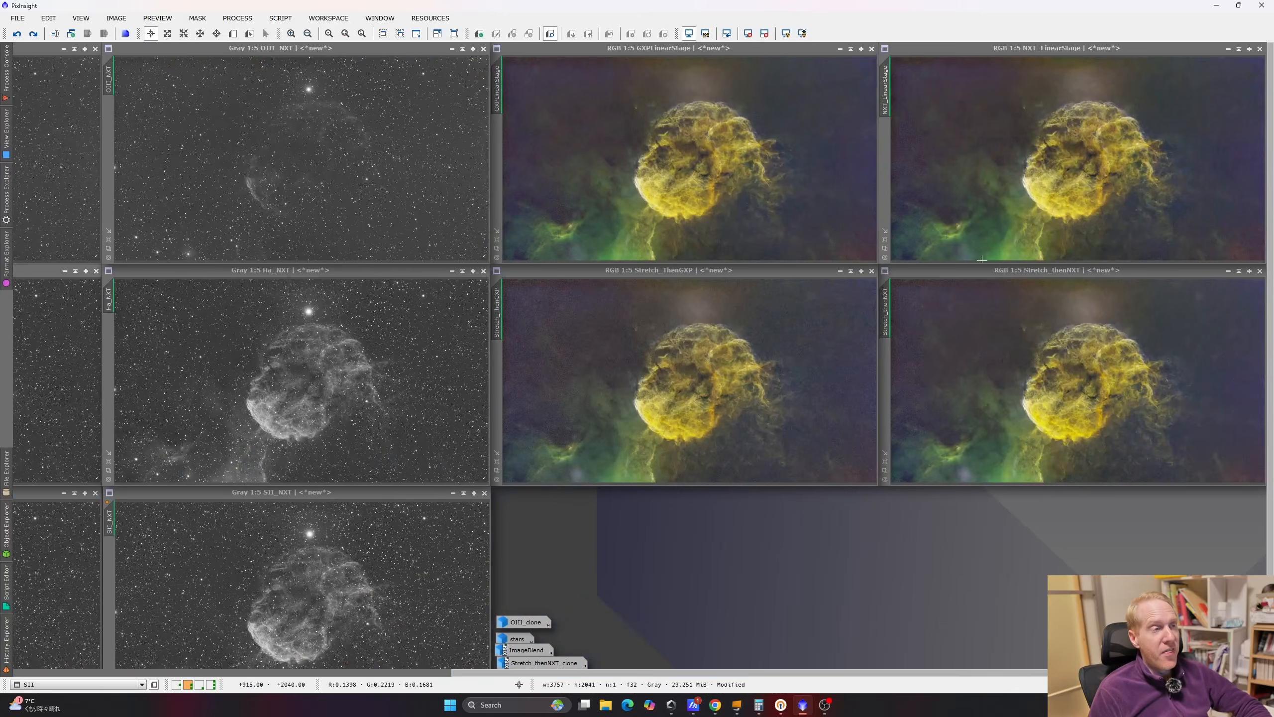
- Place the Stretch_ThenGXP image directly beside GXPLinearStage for a side-by-side comparison
left_click(758, 355)
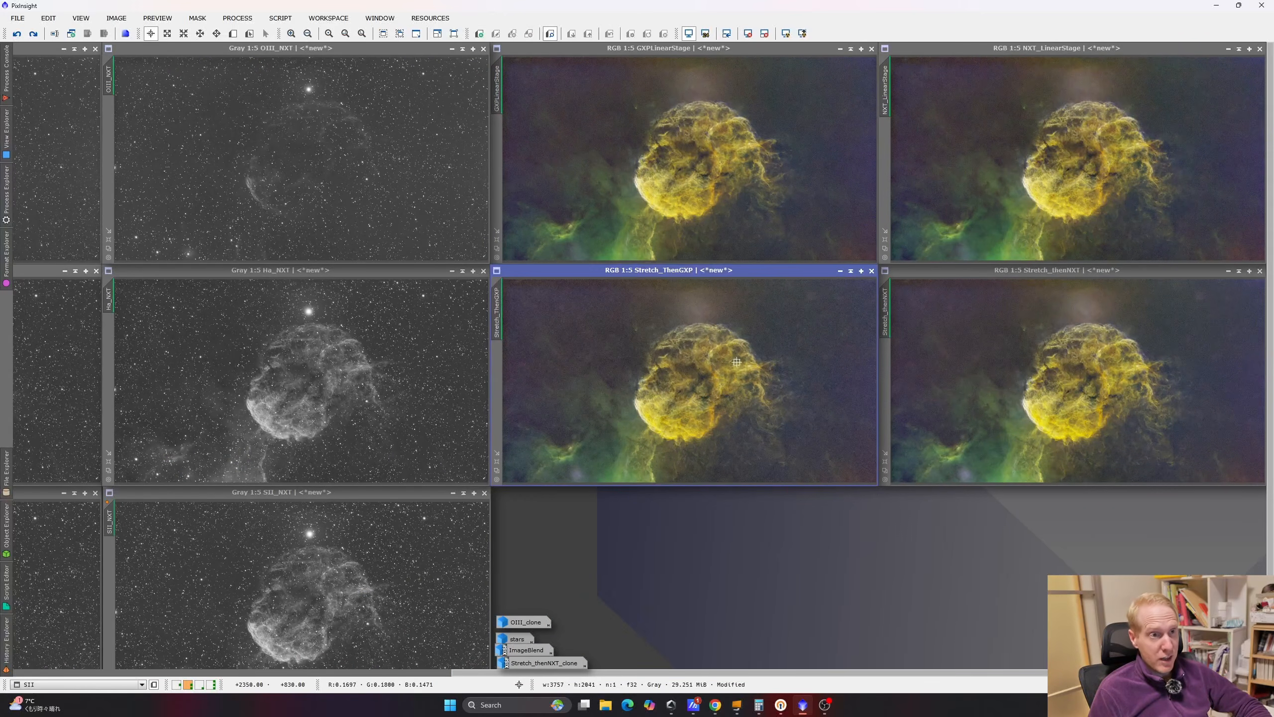
left_click(1095, 374)
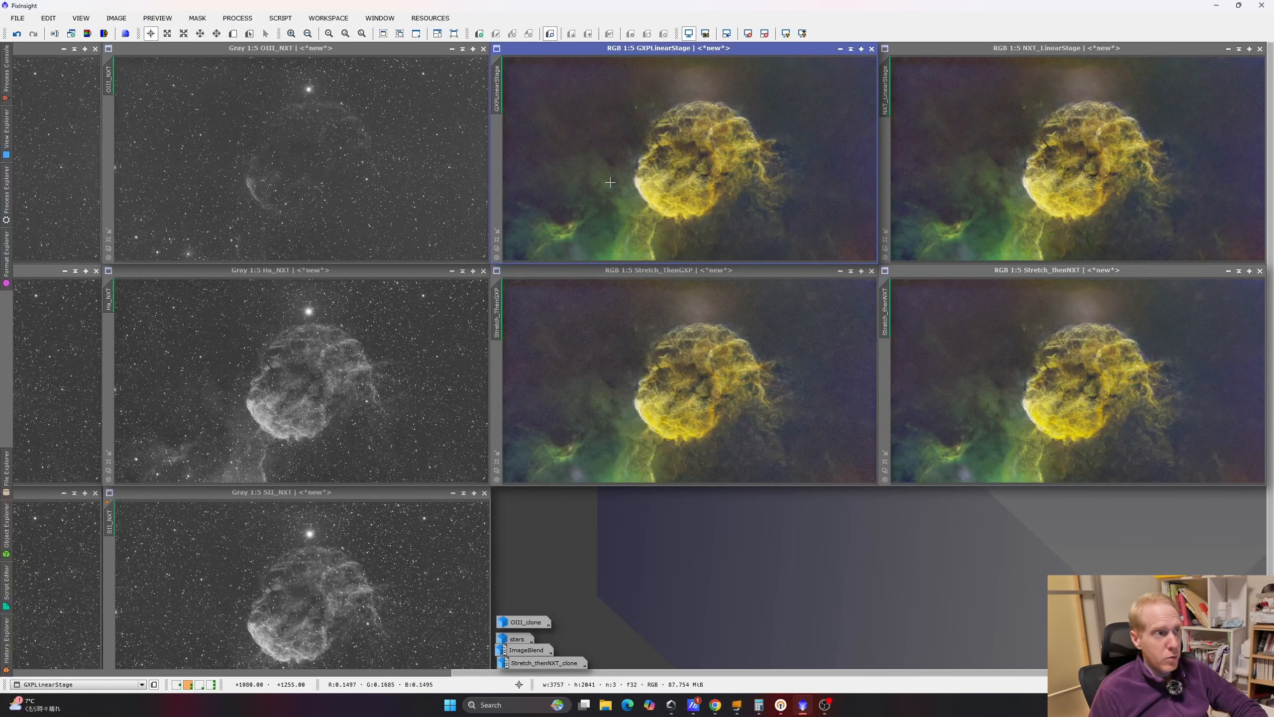
left_click(626, 371)
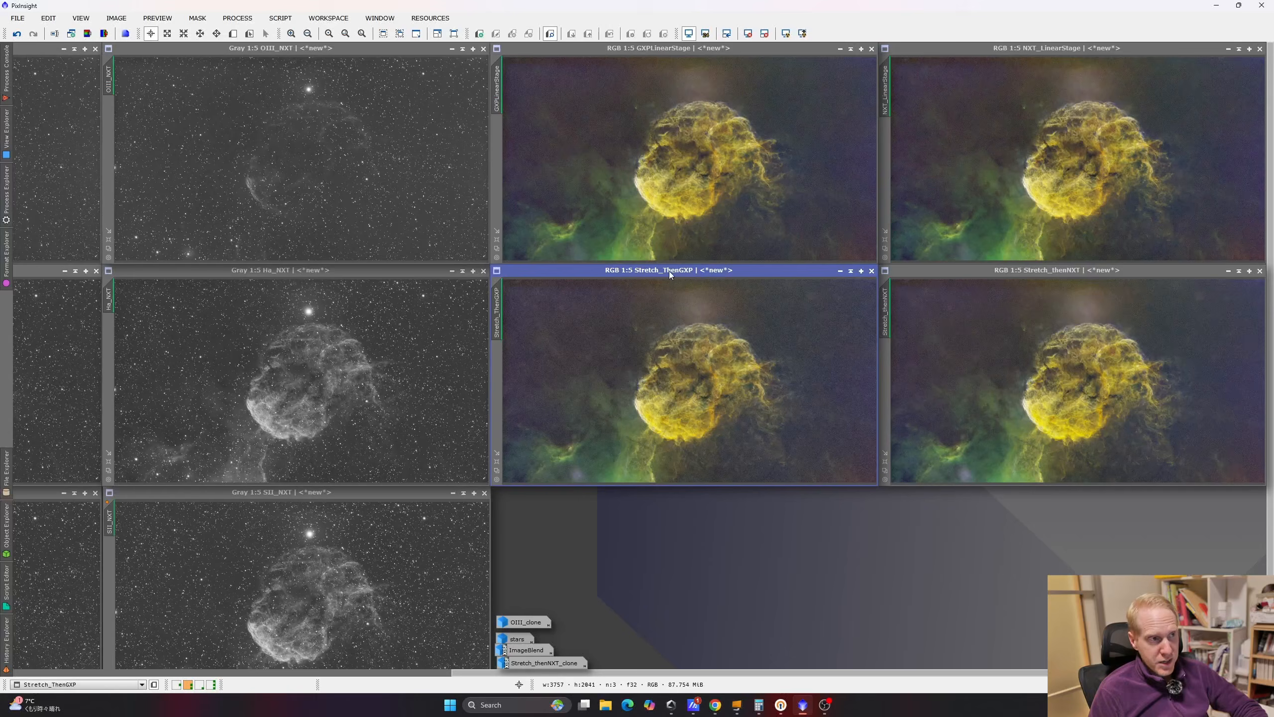
left_click_drag(671, 272, 284, 54)
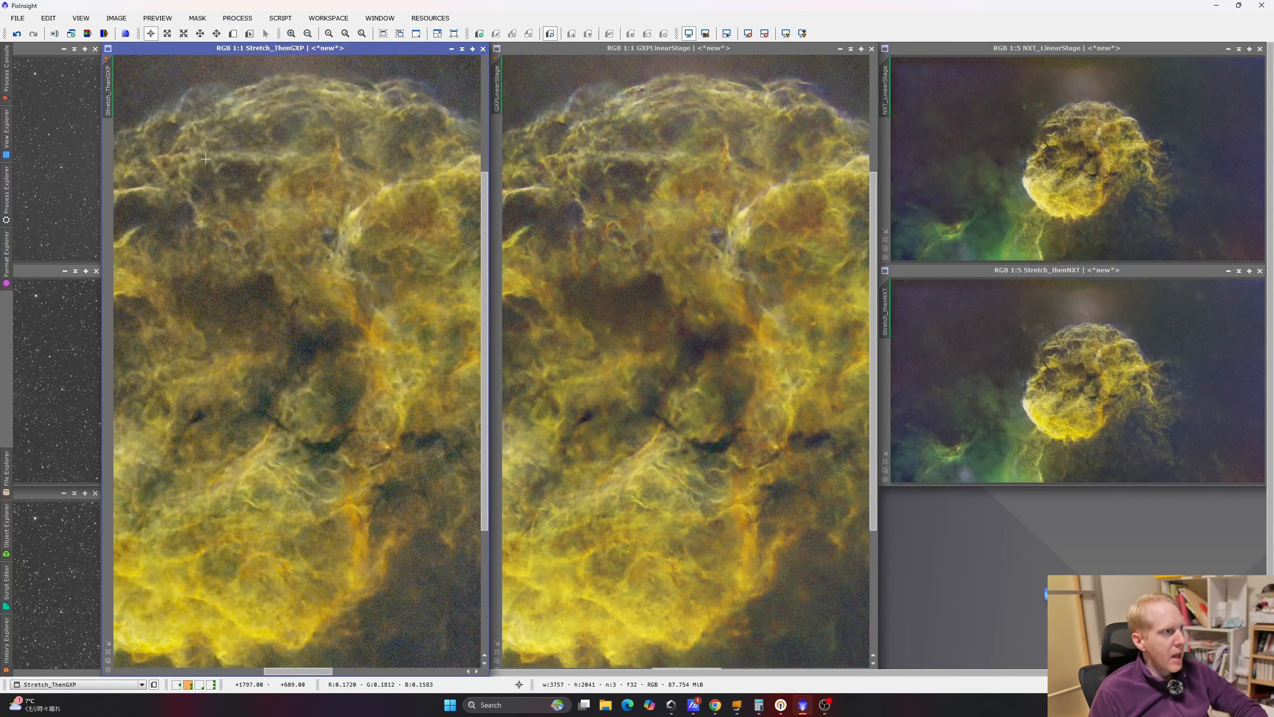
- Compare the nebula's dark interior and bright rim in Stretch_ThenGXP and GXPLinearStage at magnifications from 2:1 up to 8:1
scroll(239, 346, "up", 1)
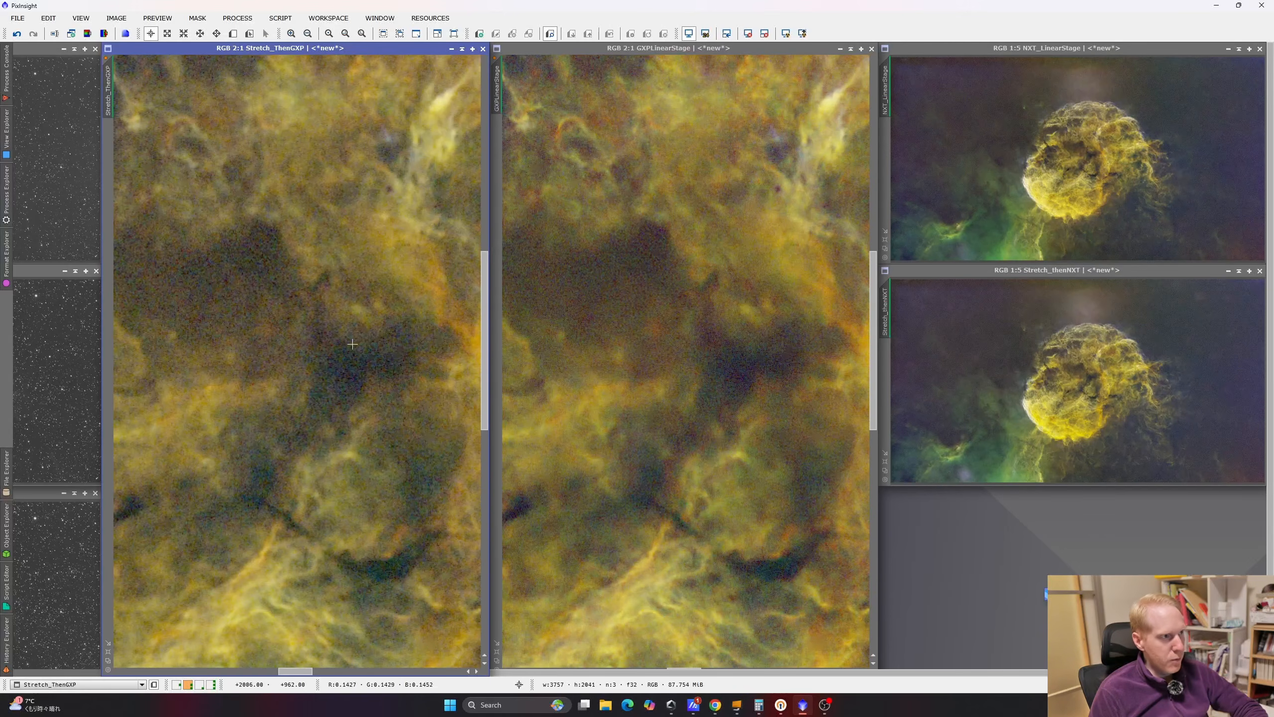
scroll(705, 415, "down", 2)
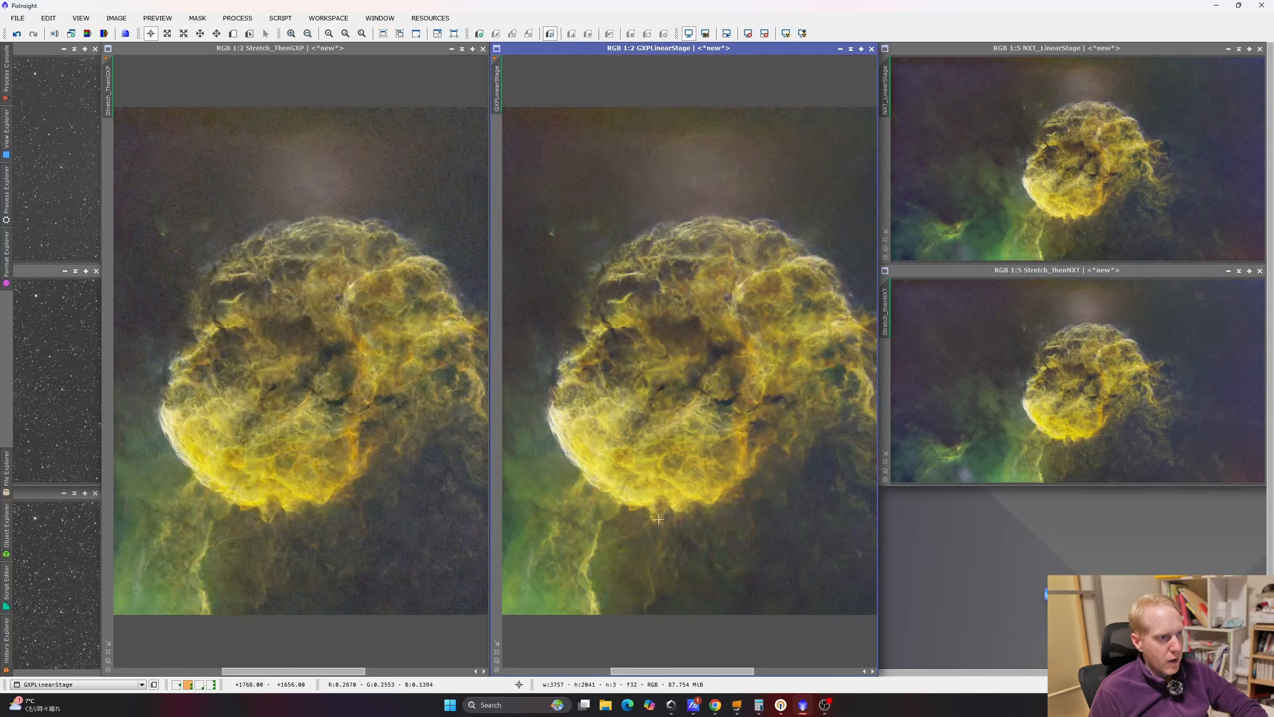
scroll(589, 482, "up", 3)
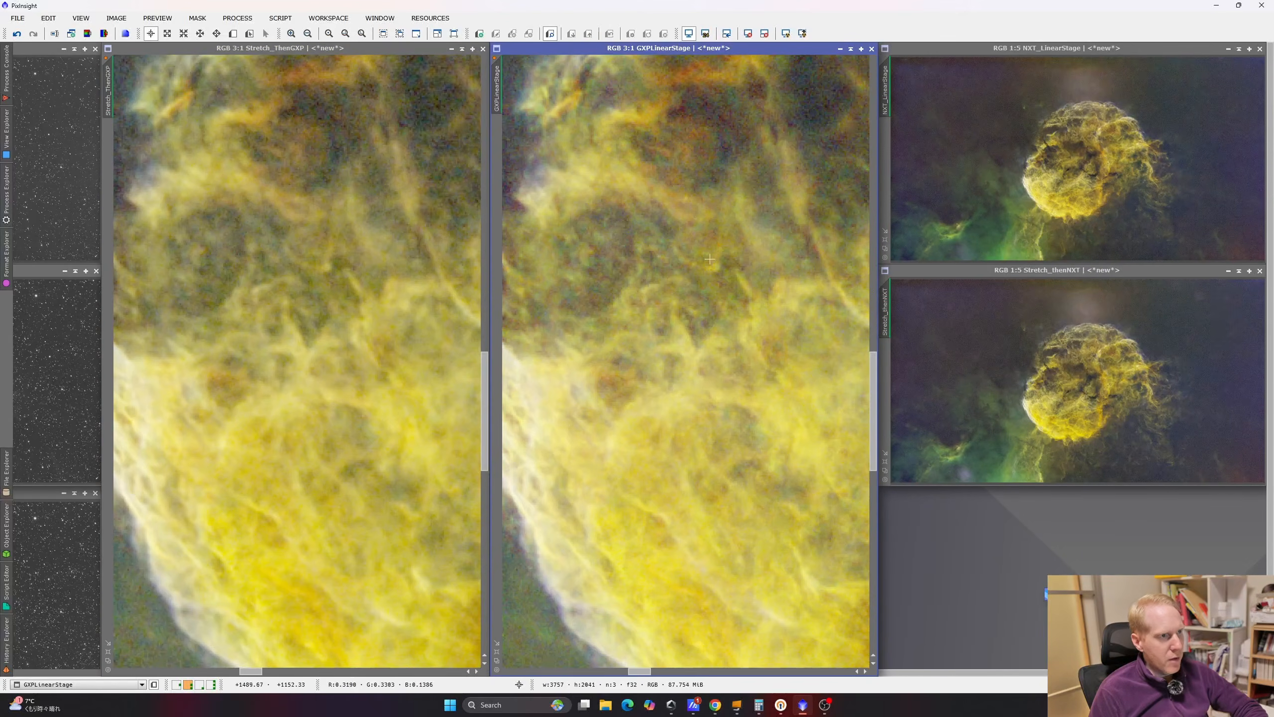
scroll(680, 231, "up", 5)
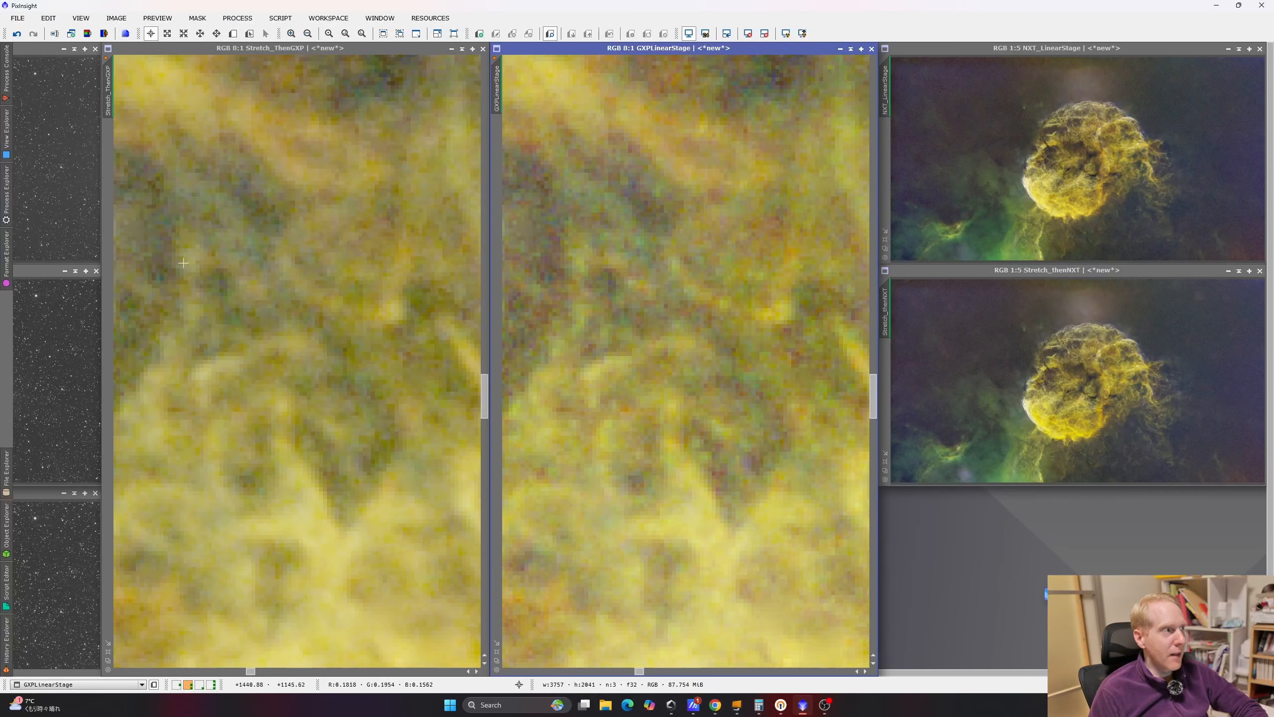
scroll(270, 319, "down", 11)
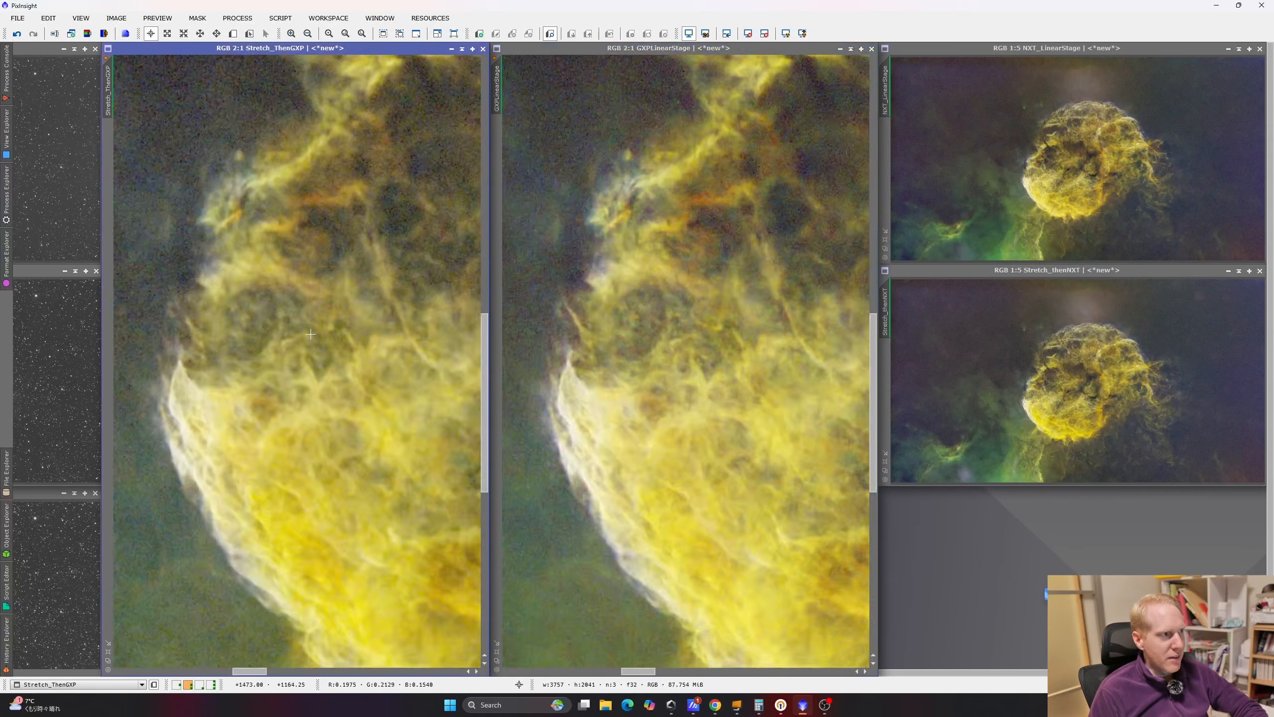
- Compare the dark core and the textured area above the bright rim in both GXP colour images at 3:1 and 5:1
scroll(383, 259, "up", 6)
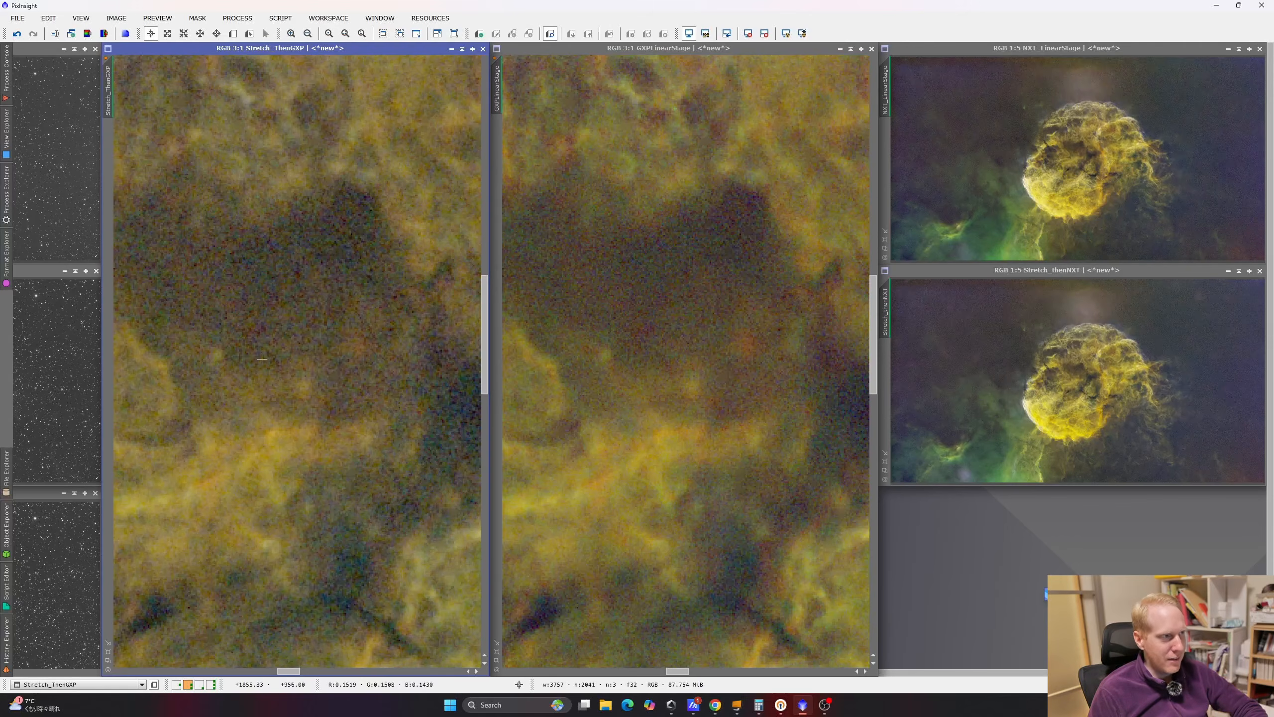
left_click_drag(131, 501, 352, 402)
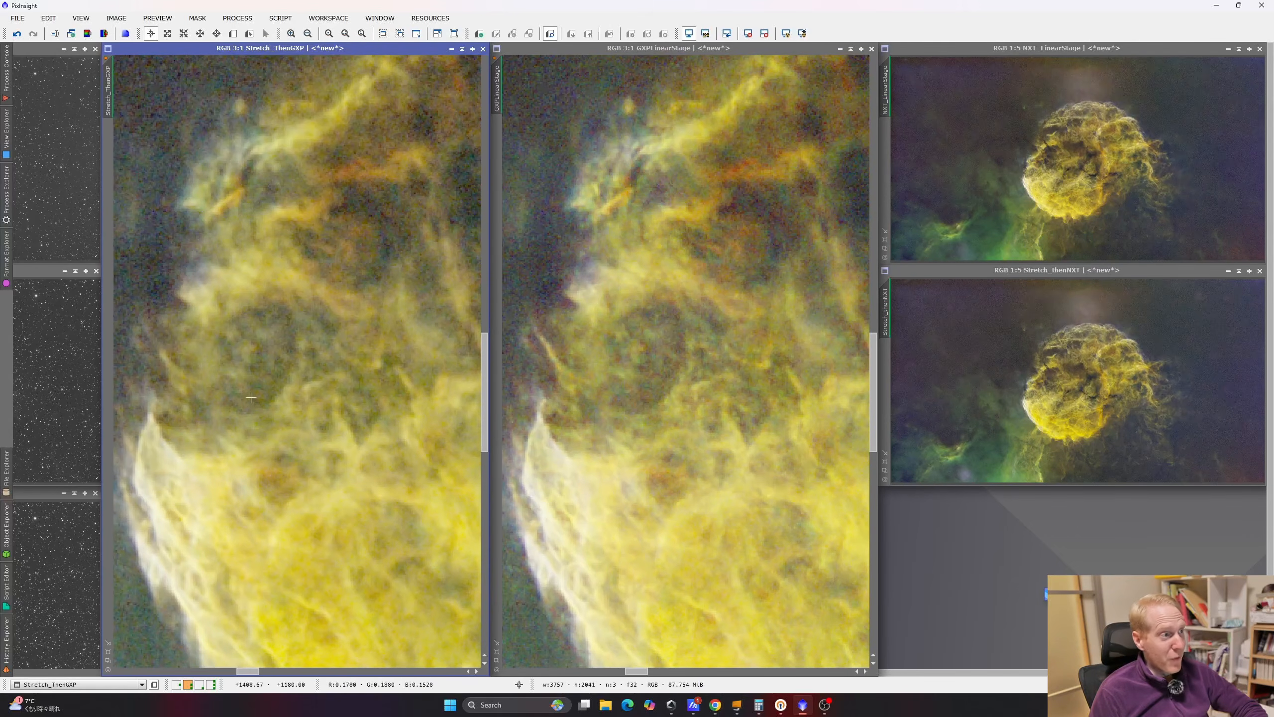
scroll(674, 371, "up", 2)
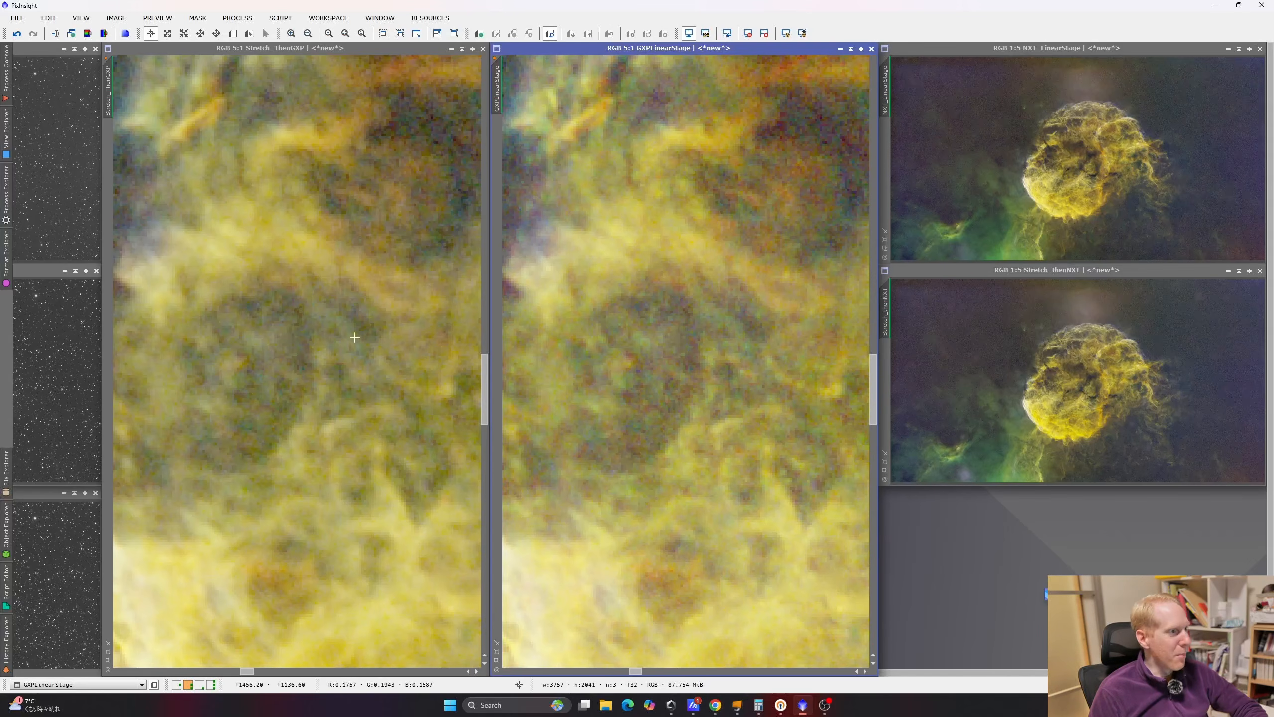
scroll(329, 363, "down", 5)
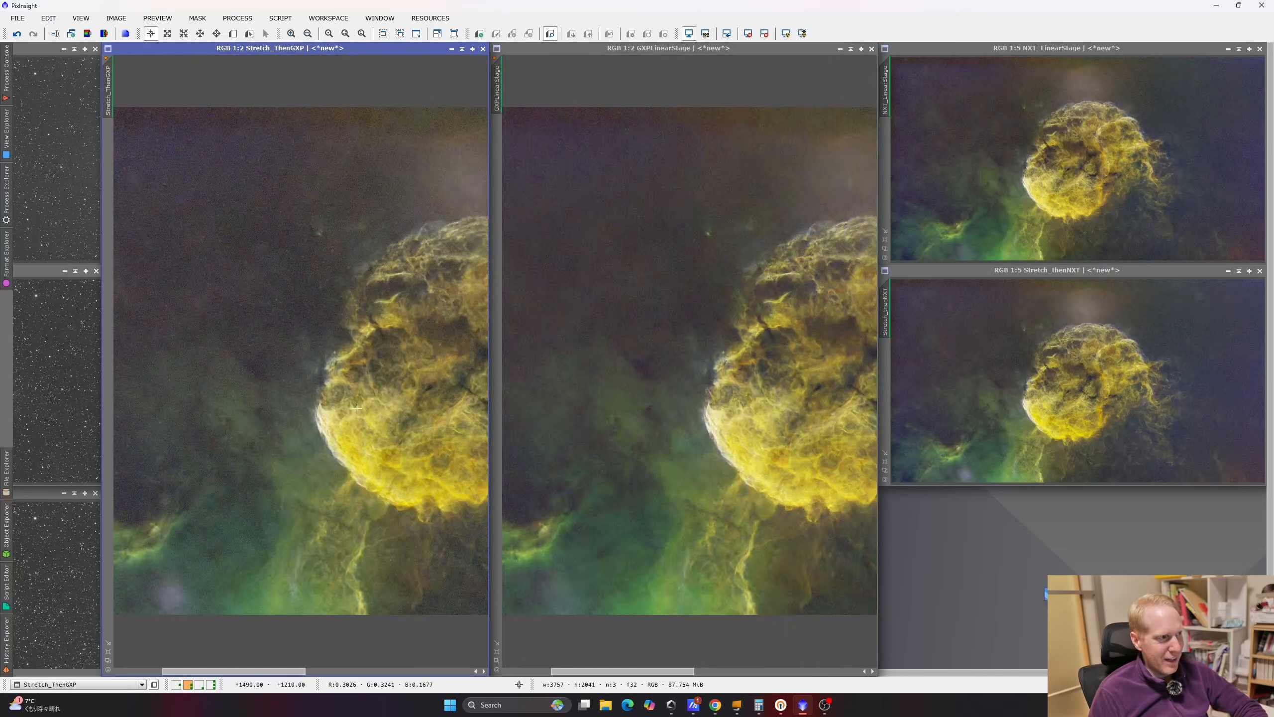
- Compare the faint filament below the nebula in Stretch_ThenGXP and GXPLinearStage at 5:1
scroll(351, 452, "up", 3)
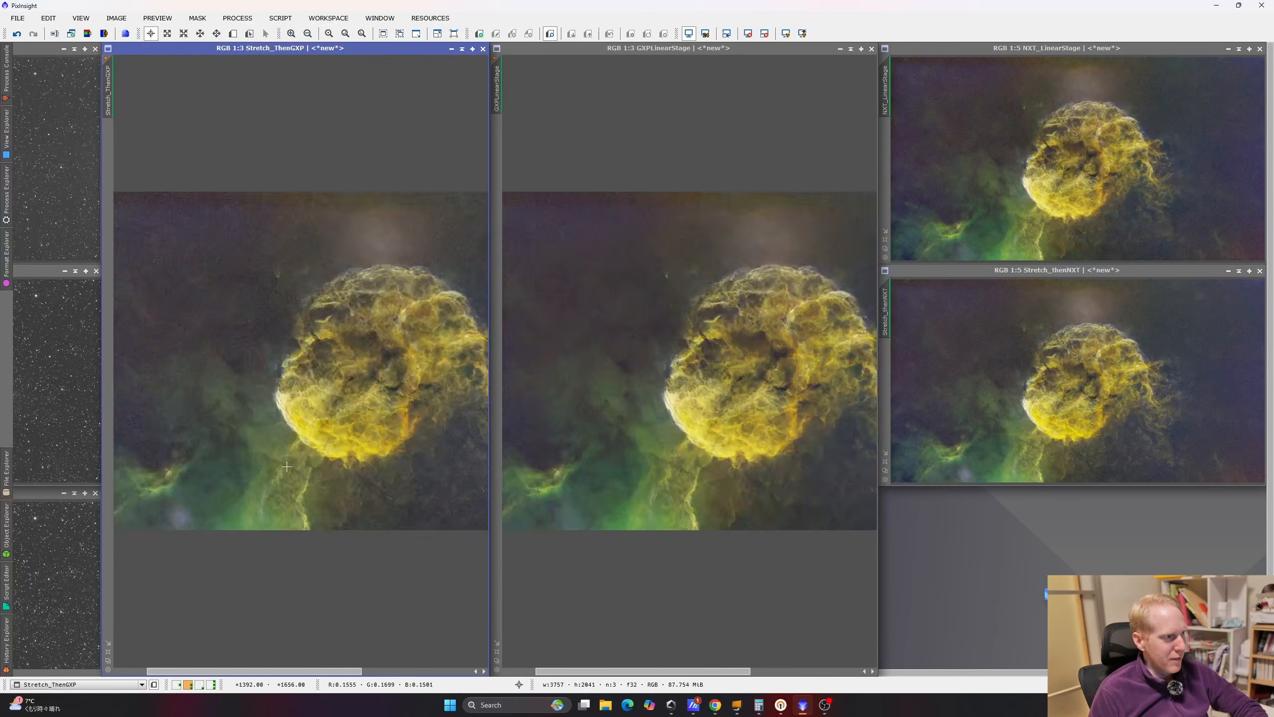
scroll(372, 633, "up", 3)
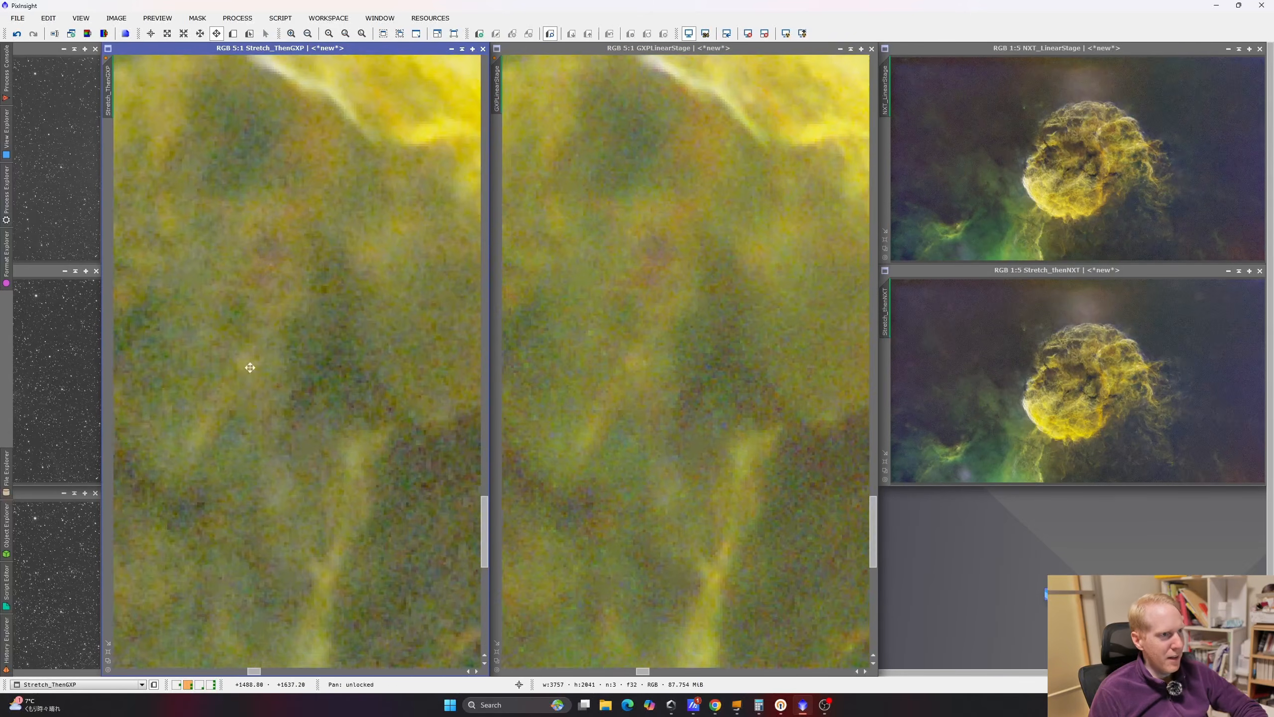
scroll(364, 422, "down", 7)
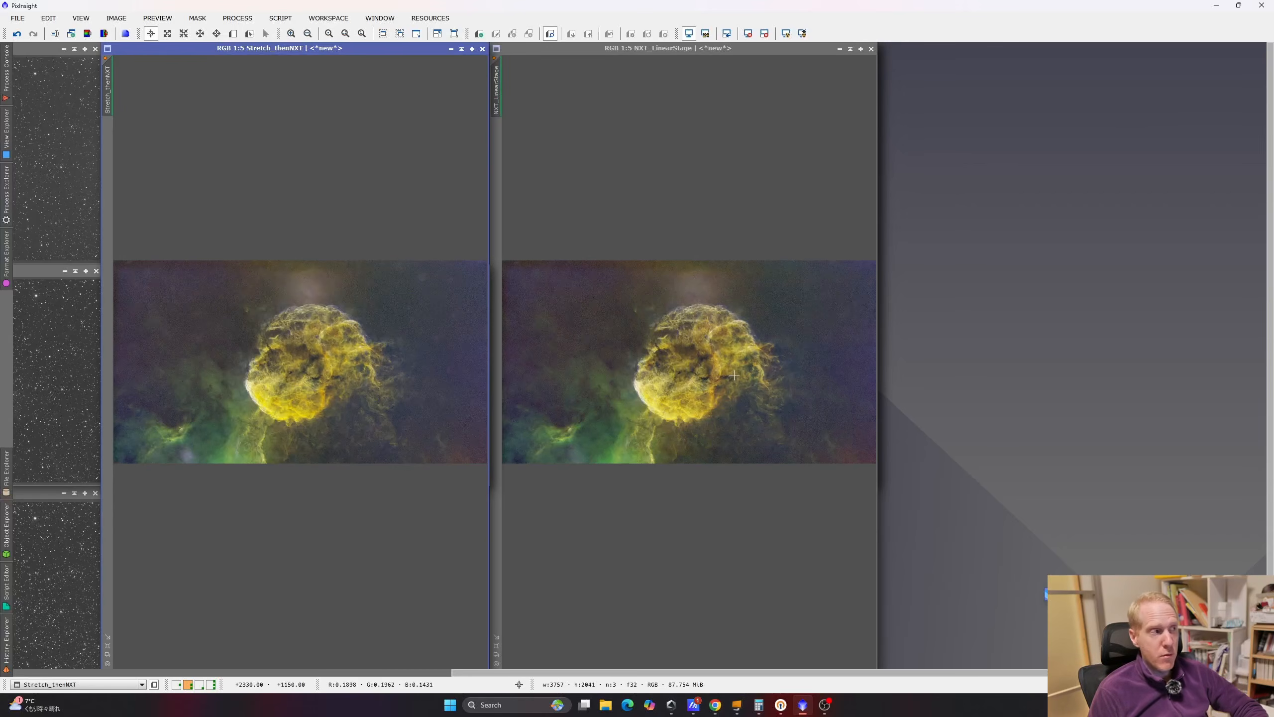
left_click(73, 204)
left_click(70, 327)
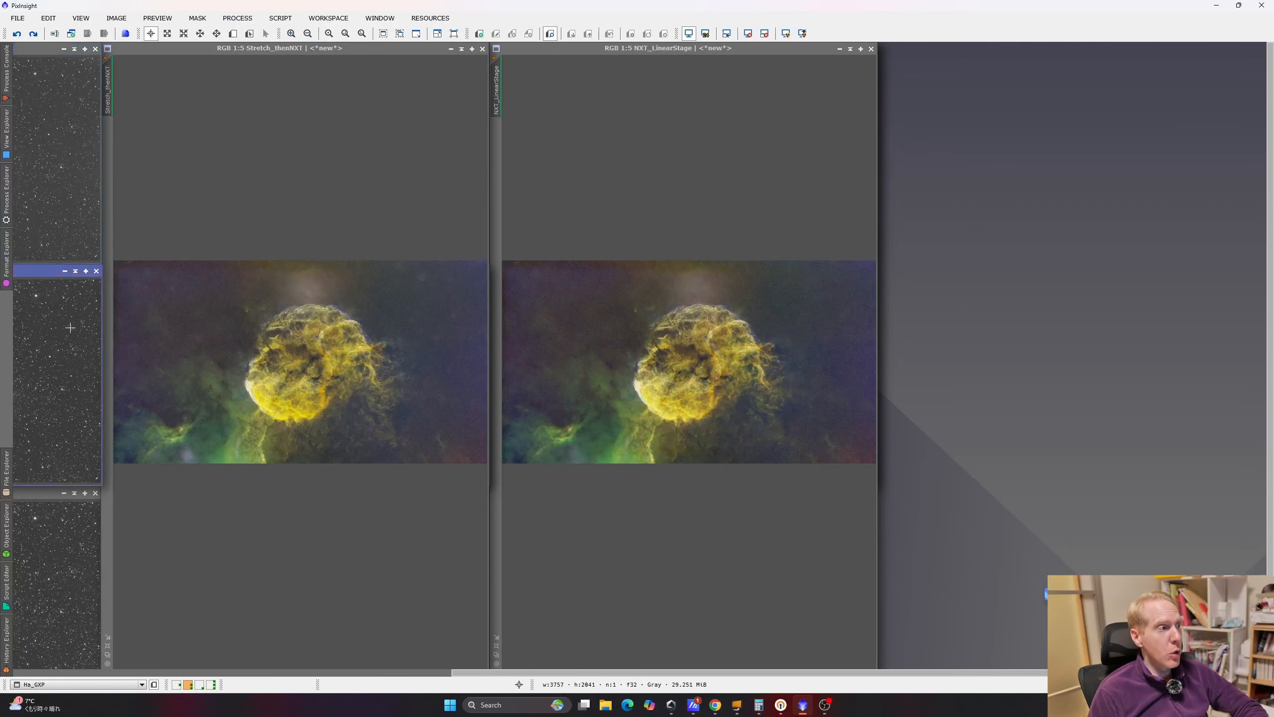
left_click(65, 546)
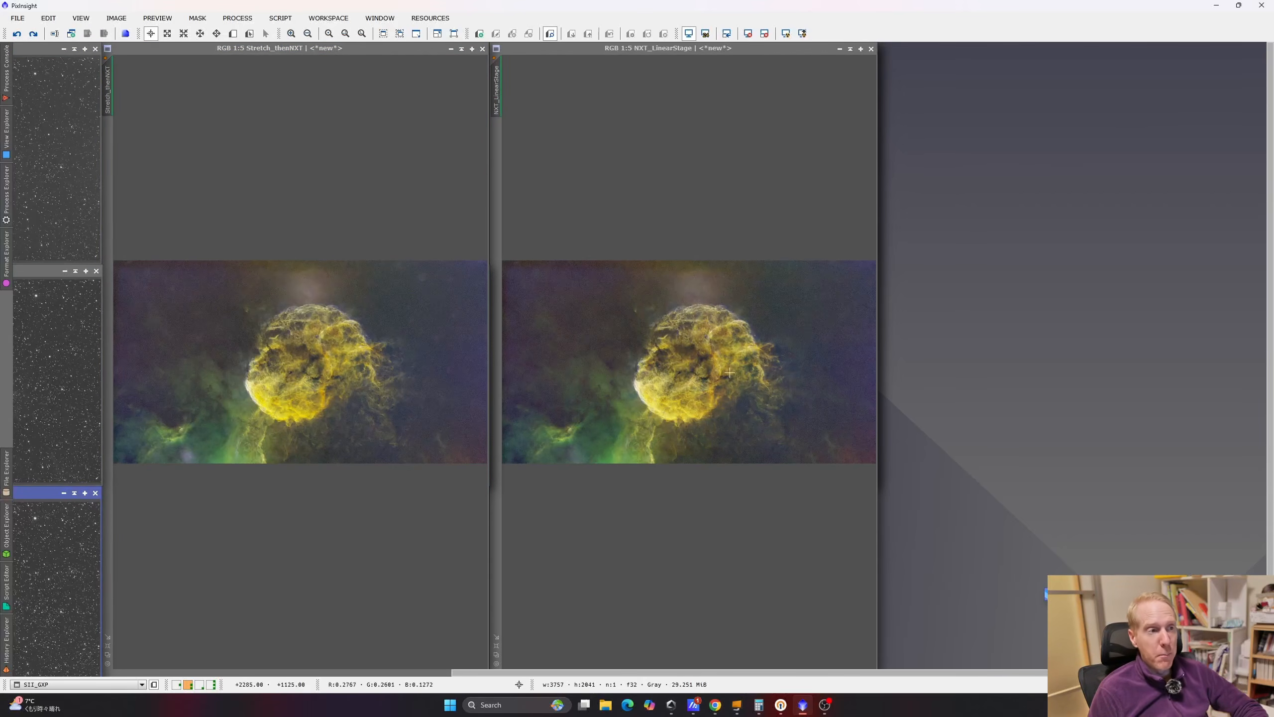
- Compare the nebula's dark interior and bright rim in Stretch_thenNXT and NXT_LinearStage at 2:1
scroll(313, 352, "up", 3)
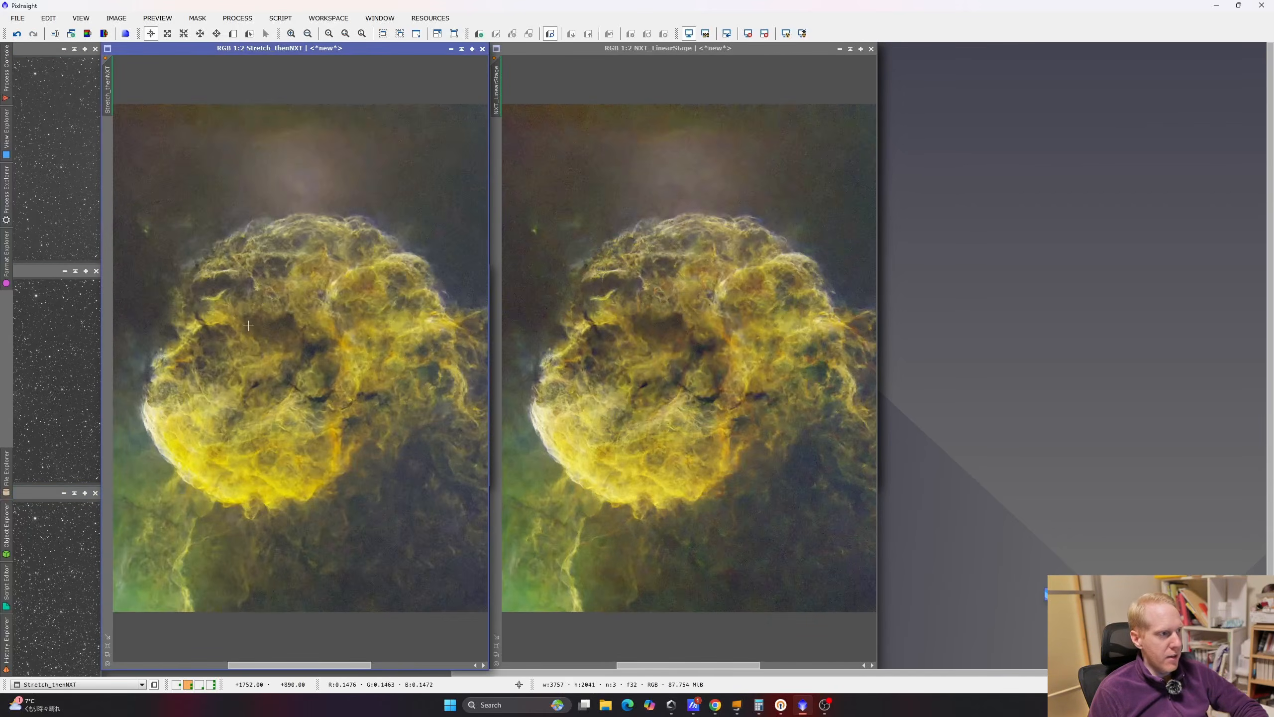
scroll(248, 326, "up", 2)
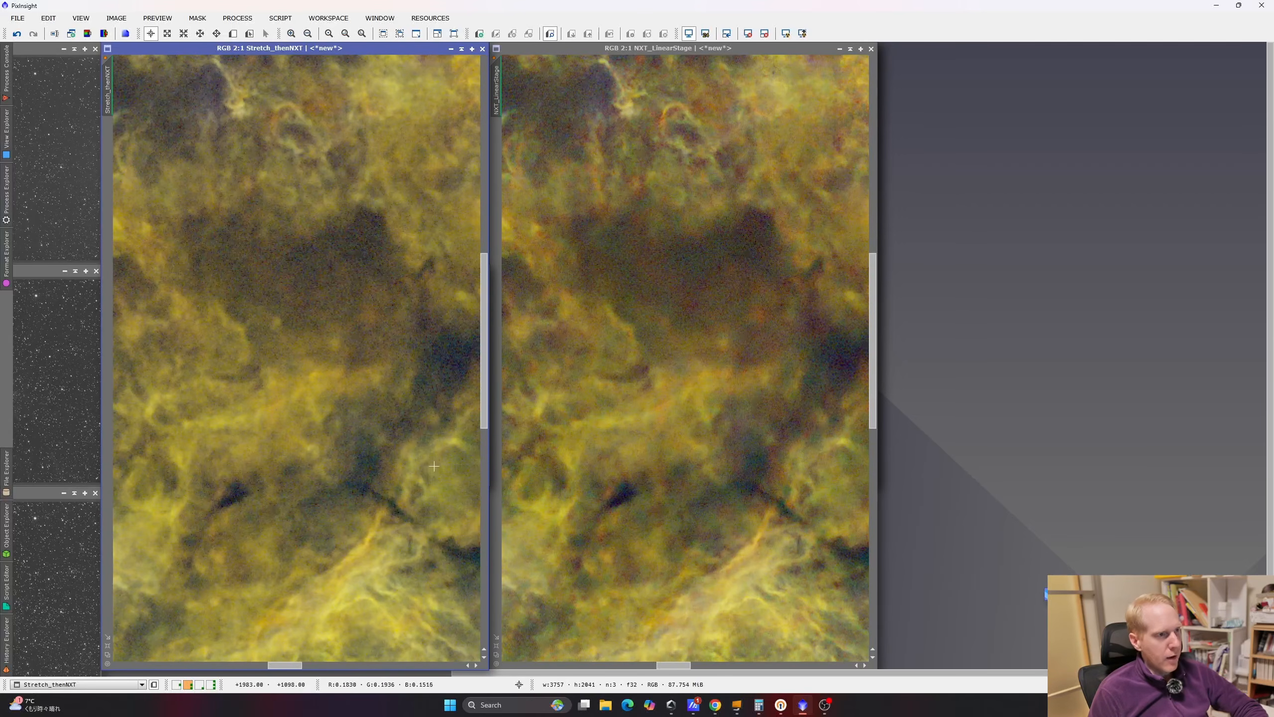
left_click_drag(409, 396, 122, 429)
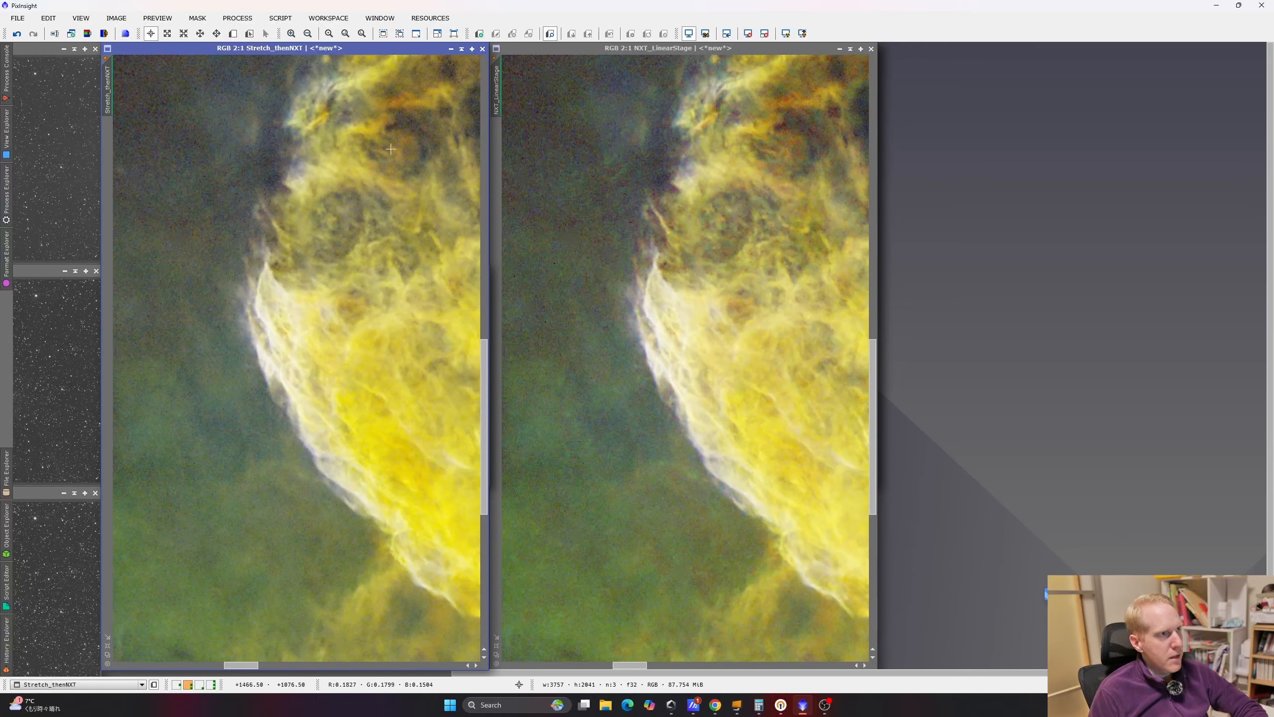
left_click_drag(384, 137, 362, 402)
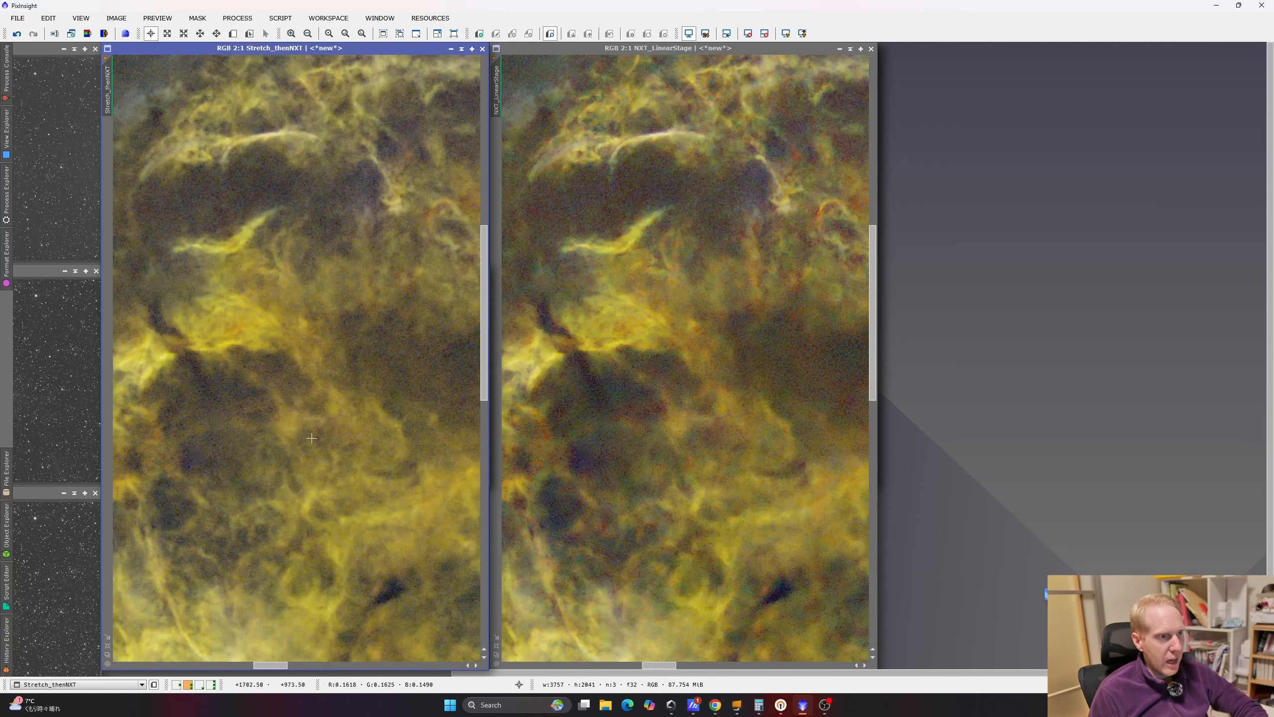
- Compare further regions of the two NXT colour images at 2:1, from the dark core to the outer filaments
key("alt+p")
left_click_drag(421, 441, 257, 437)
key("alt+r")
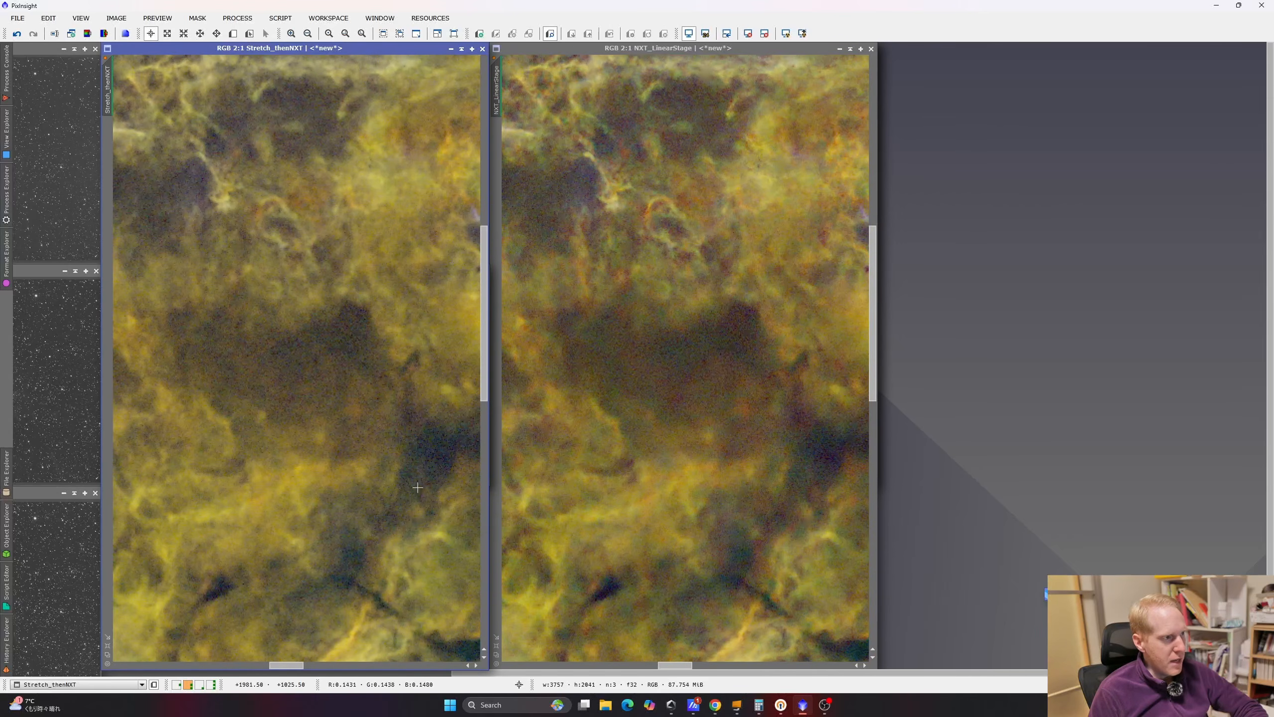
key("alt+p")
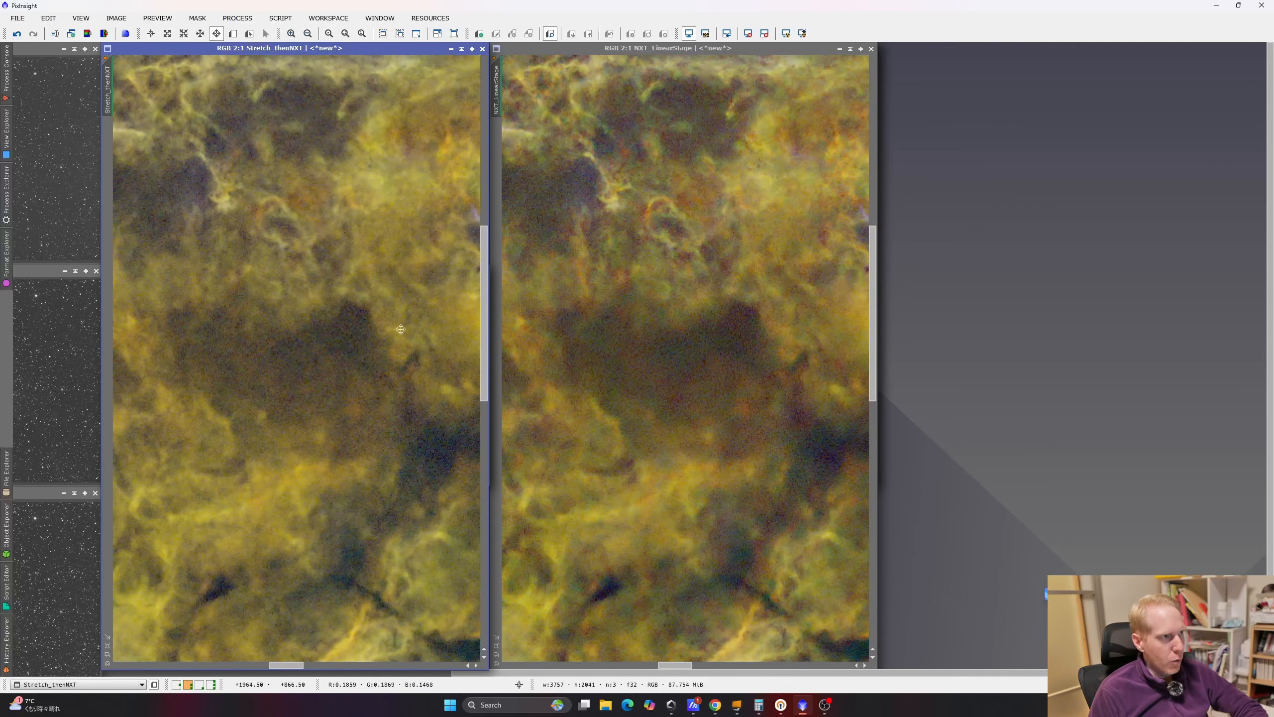
left_click_drag(421, 251, 386, 460)
key("alt+r")
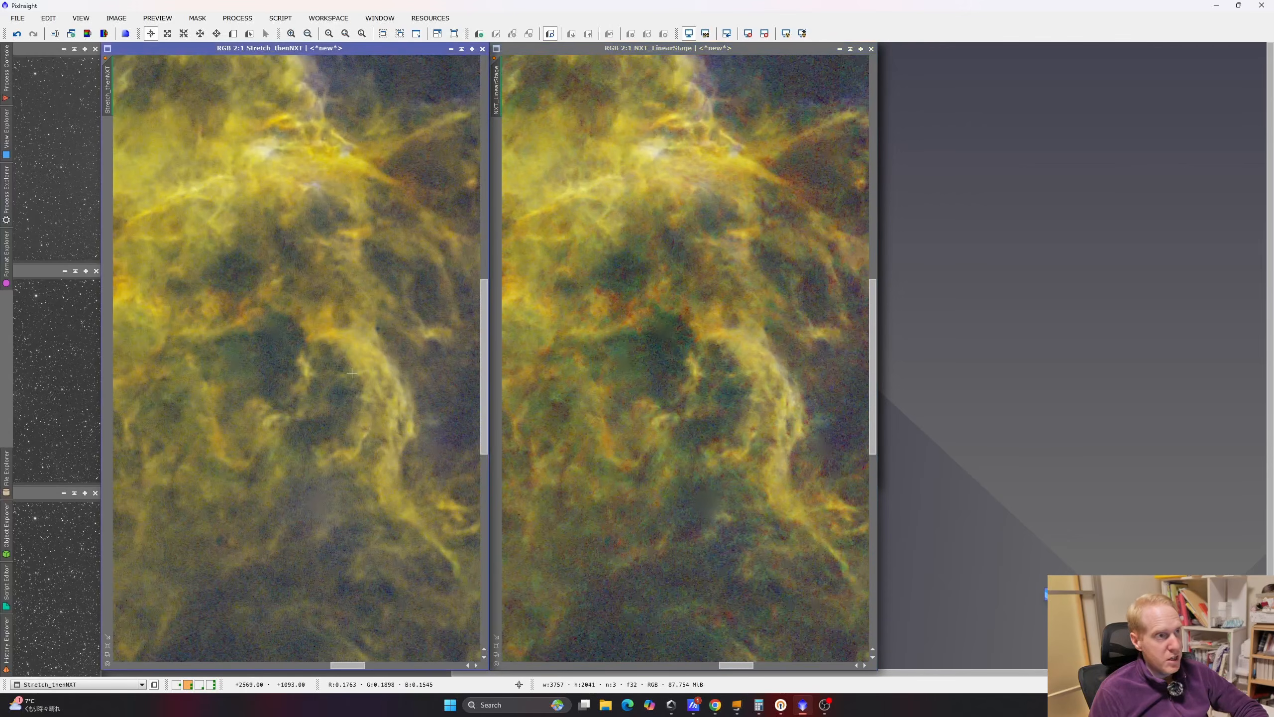
- Compare the dark patches and yellow filaments in Stretch_thenNXT and NXT_LinearStage at 2:1, finishing with the whole nebula at 1:2
left_click_drag(331, 254, 400, 439)
left_click_drag(273, 458, 364, 430)
left_click_drag(182, 410, 303, 301)
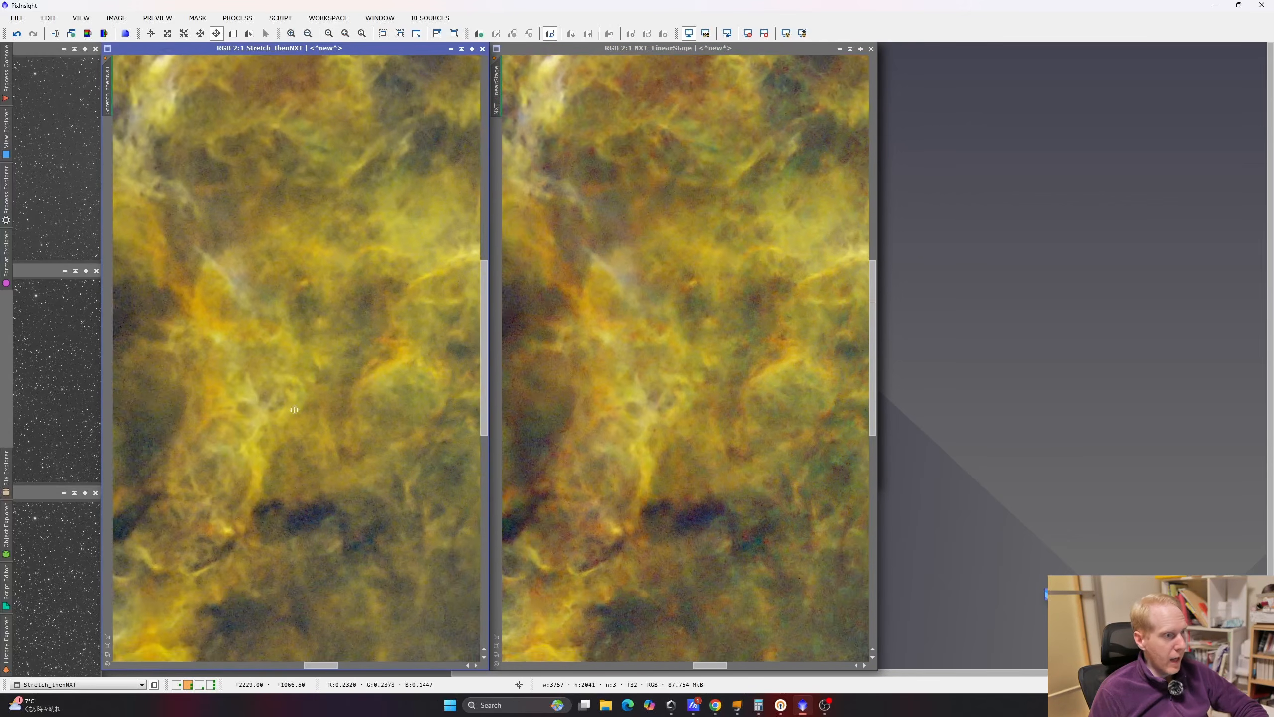
left_click_drag(295, 409, 323, 318)
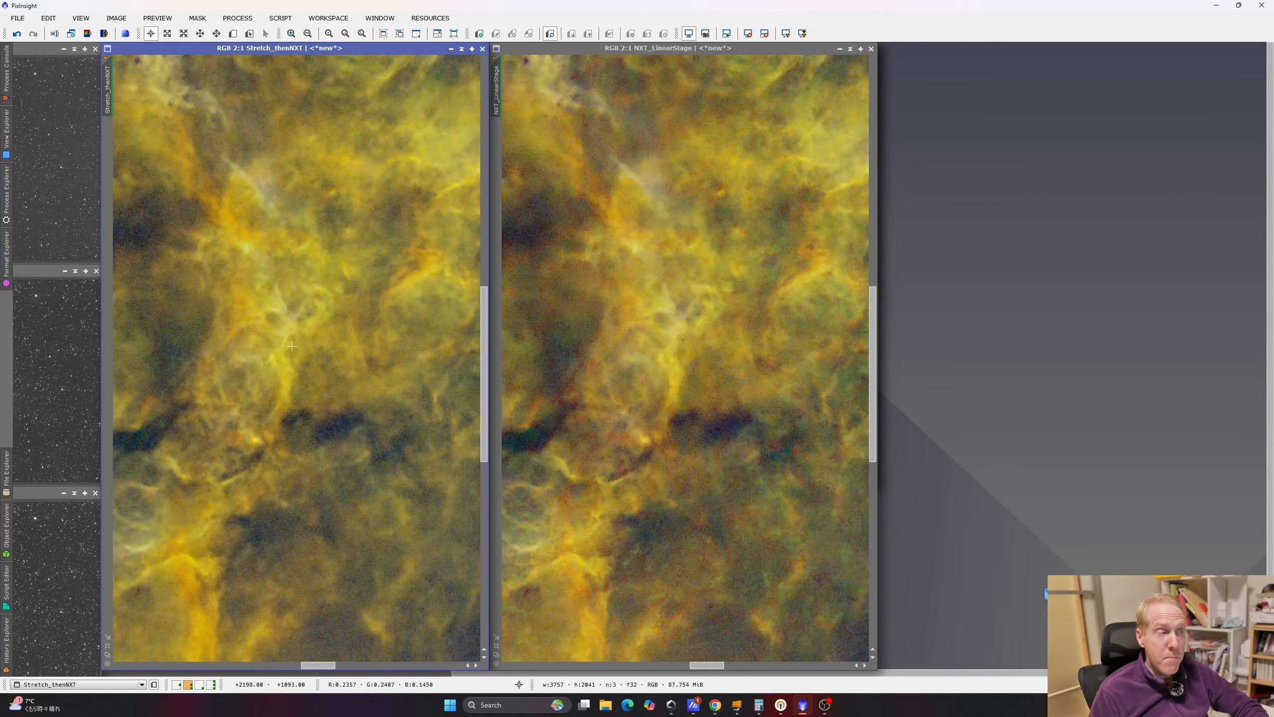
scroll(251, 273, "down", 2)
left_click_drag(278, 321, 354, 359)
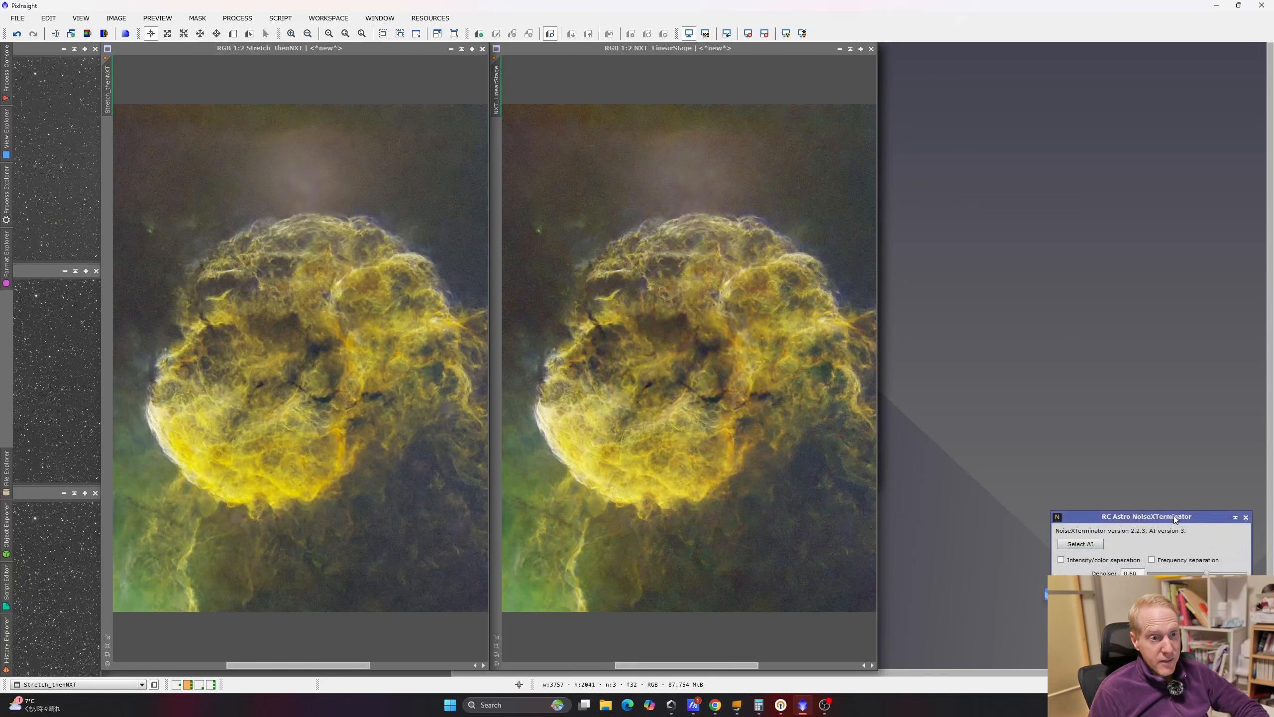
- Set NoiseXTerminator's denoise amount to 0.90 and enable both intensity/color separation and frequency separation
left_click_drag(1173, 516, 619, 180)
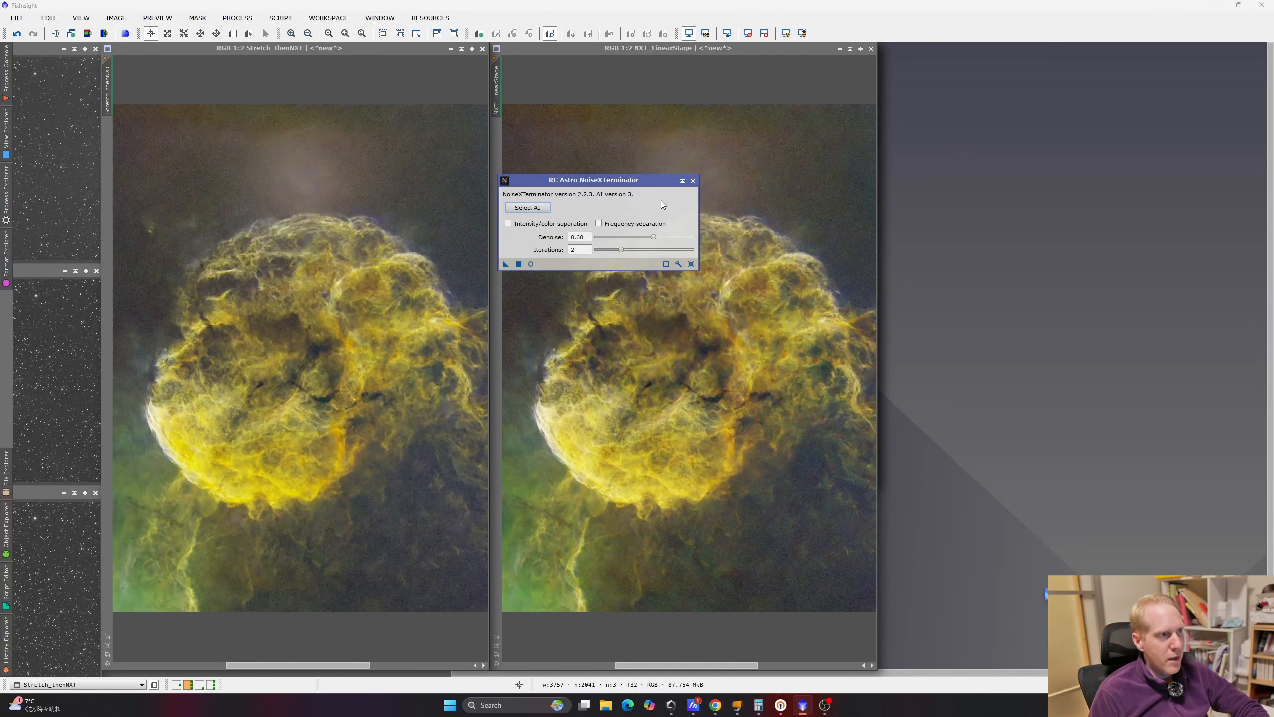
left_click_drag(653, 238, 678, 237)
left_click(691, 264)
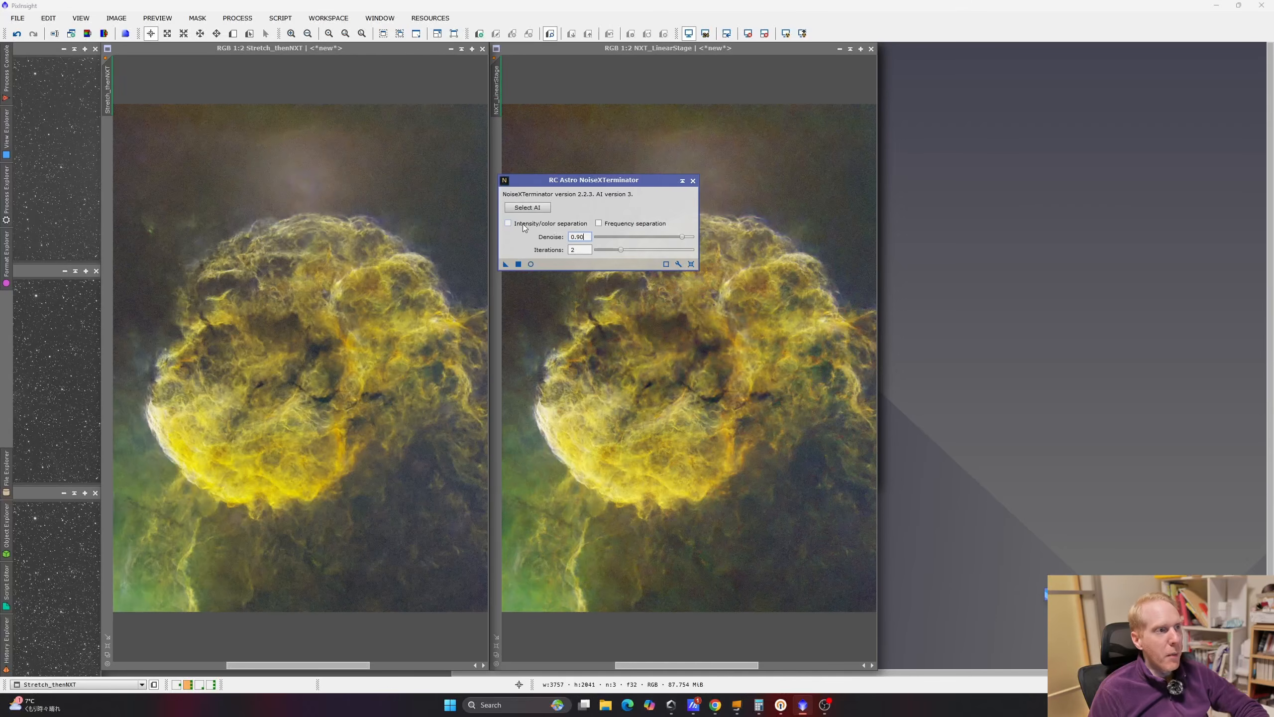
left_click(567, 224)
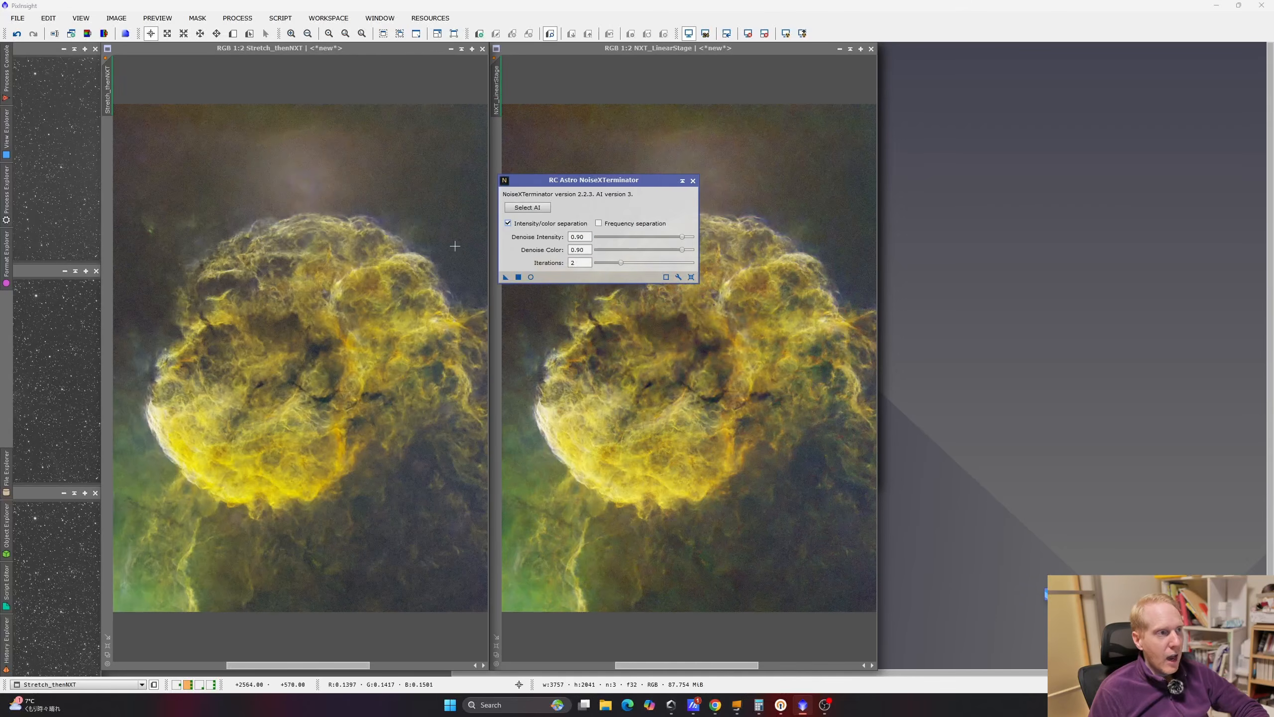
left_click_drag(592, 250, 546, 240)
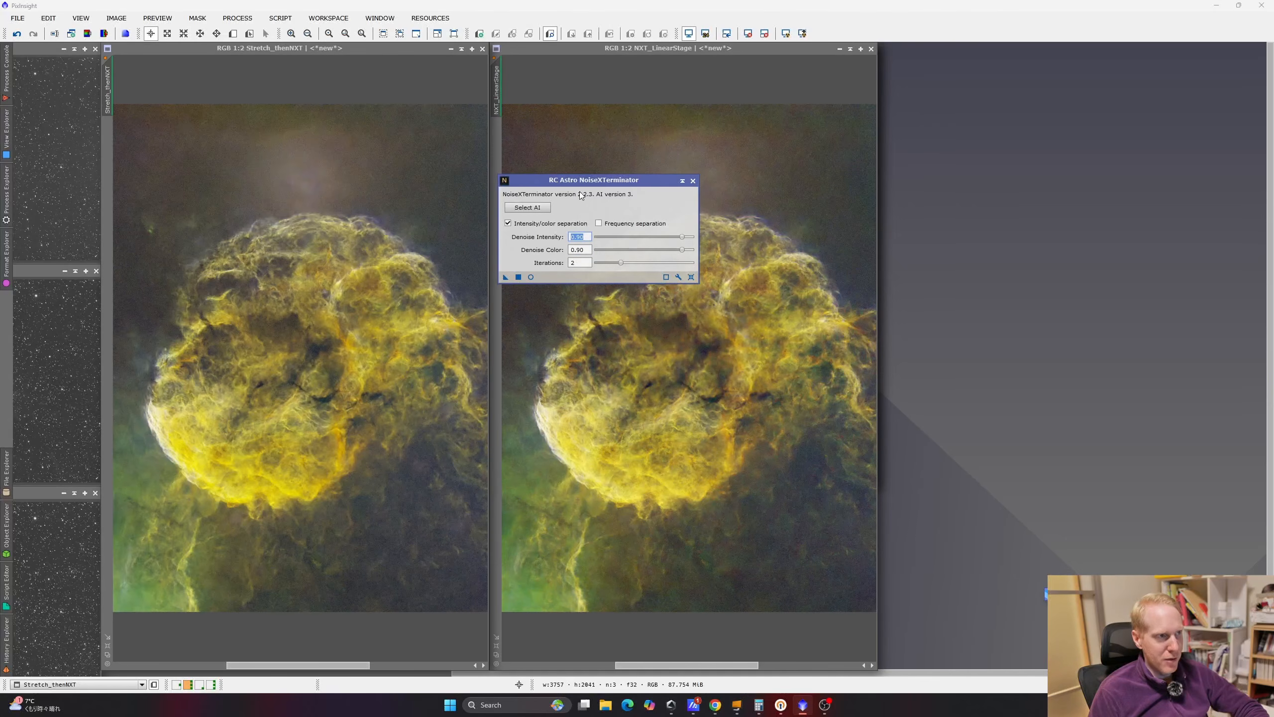
left_click(622, 225)
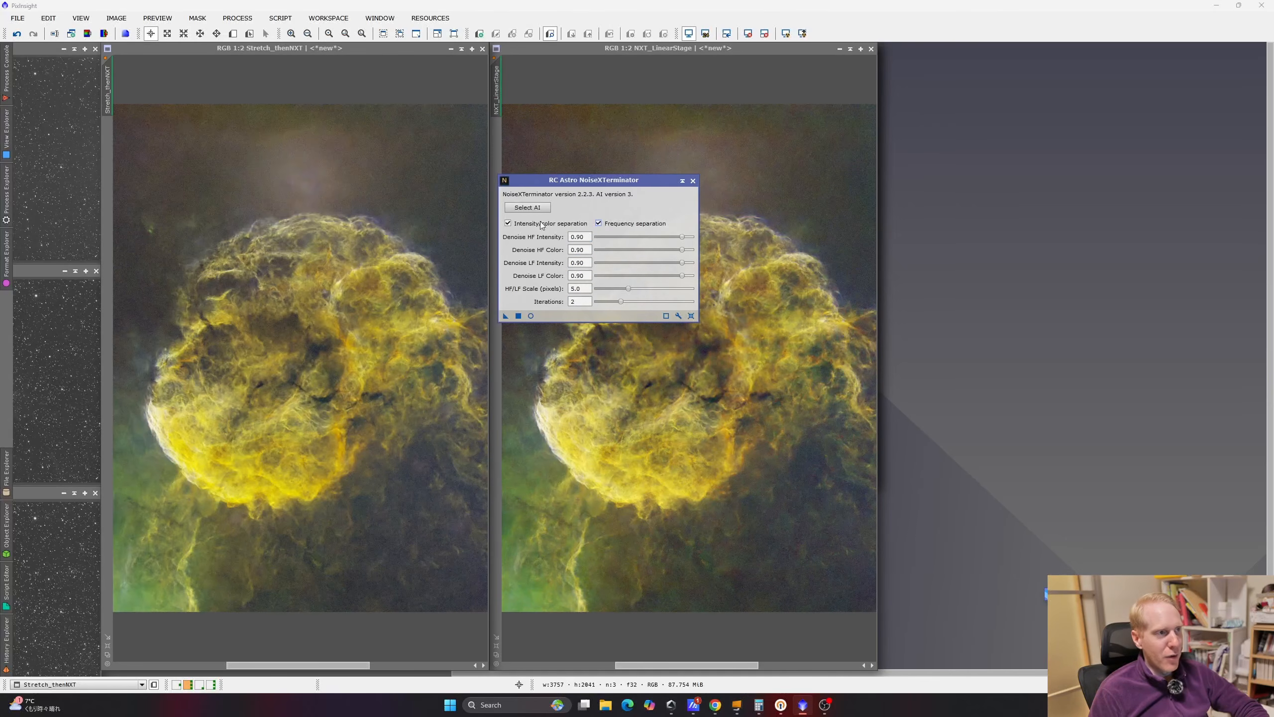
- Move the NoiseXTerminator dialog clear of both NXT images and compare the background above the nebula at 4:1 and 1:1
left_click_drag(633, 183, 1070, 250)
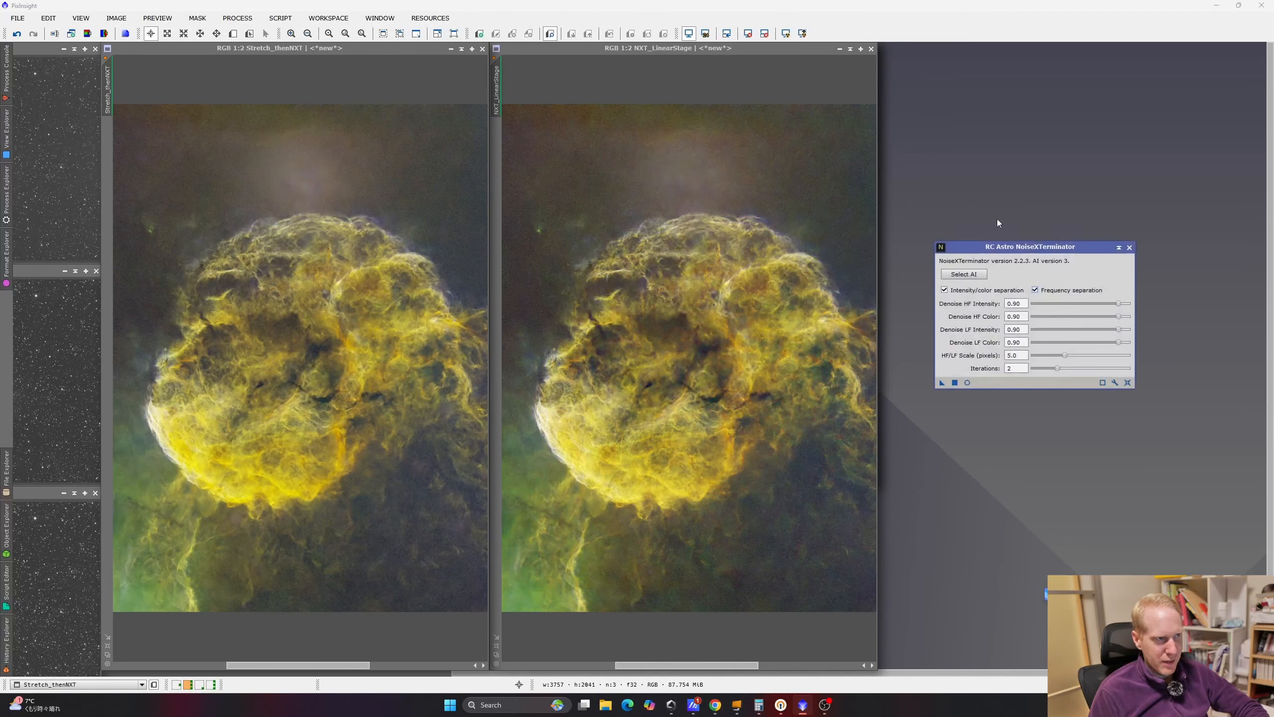
scroll(667, 155, "up", 4)
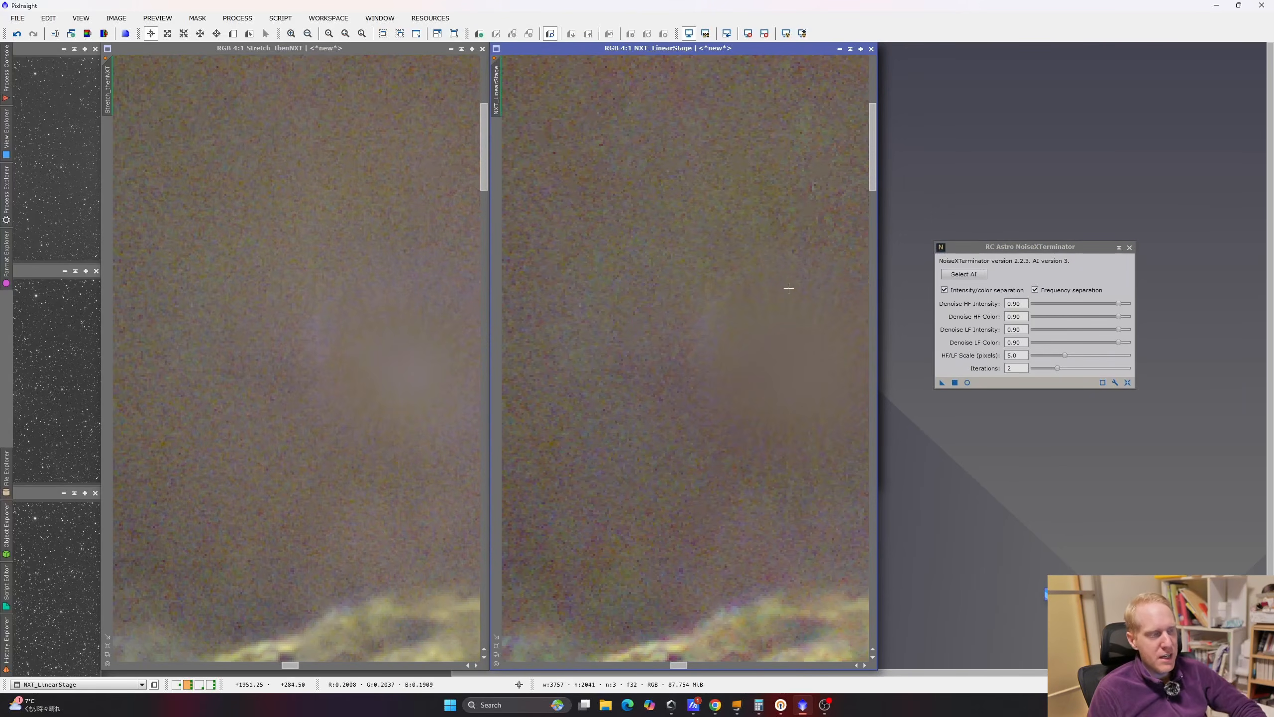
scroll(782, 432, "down", 3)
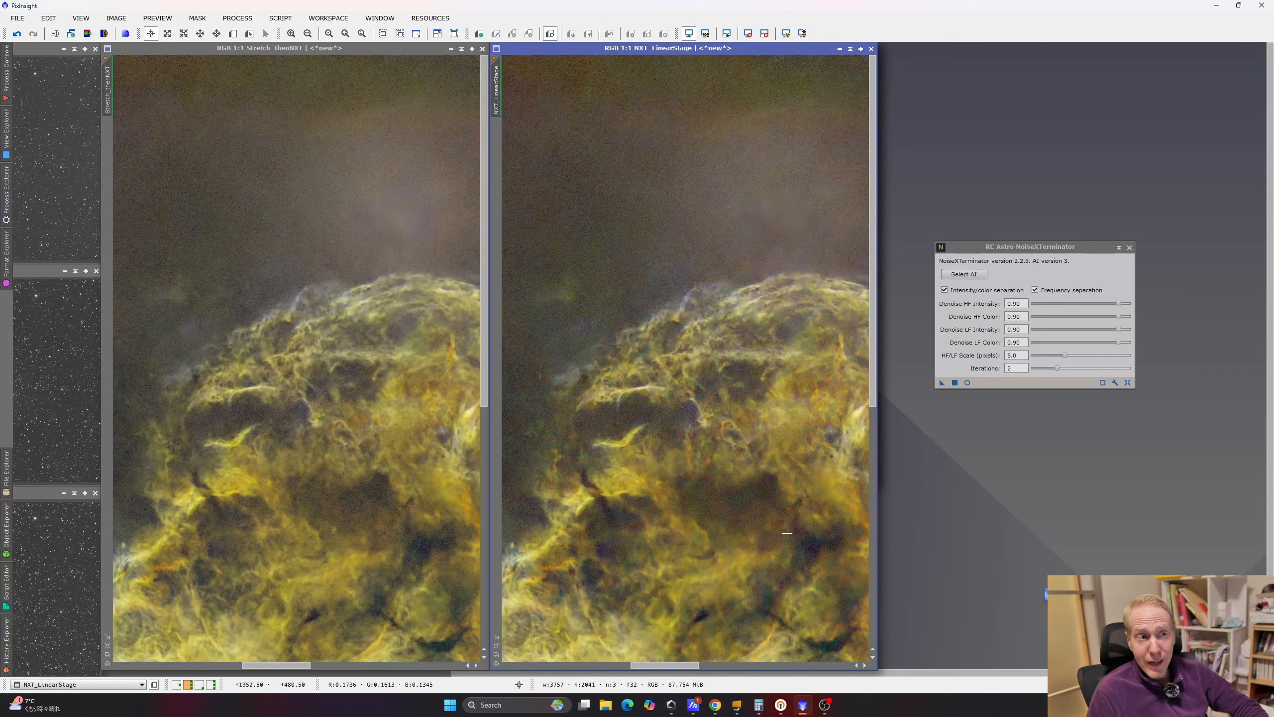
- Switch intensity/color separation and frequency separation off and on in different combinations, ending with both enabled
left_click(1072, 288)
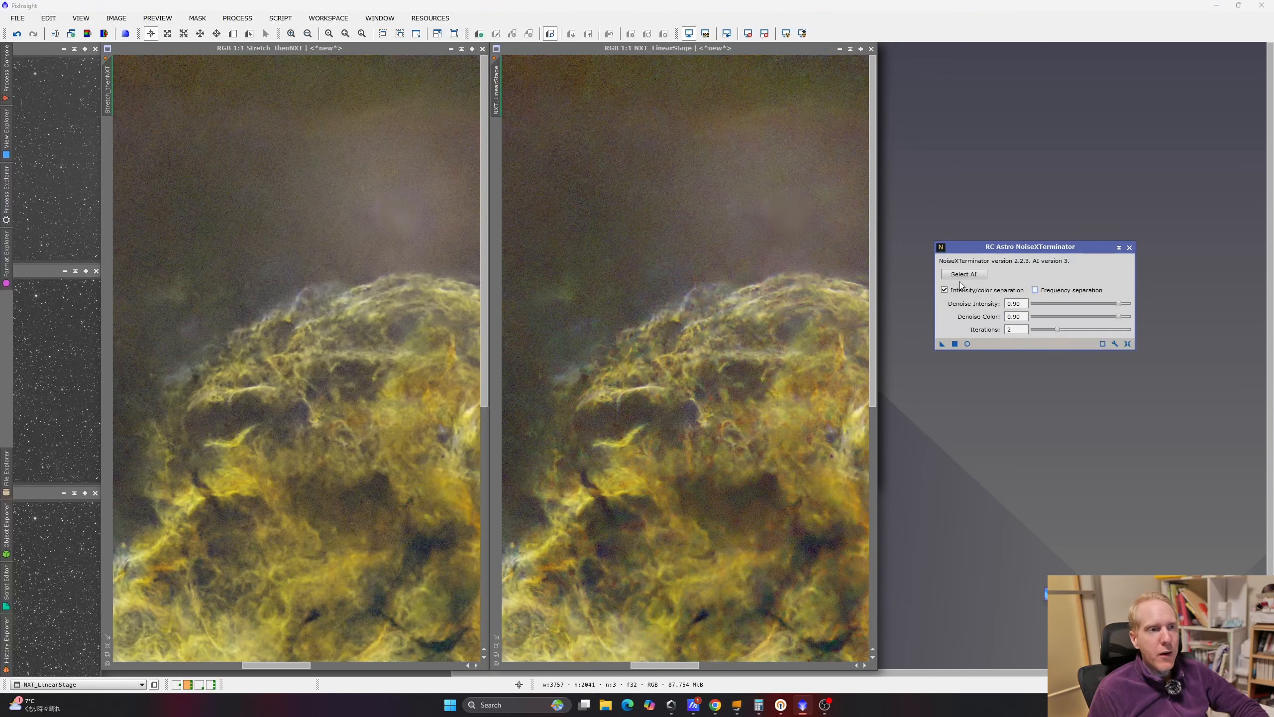
left_click(960, 290)
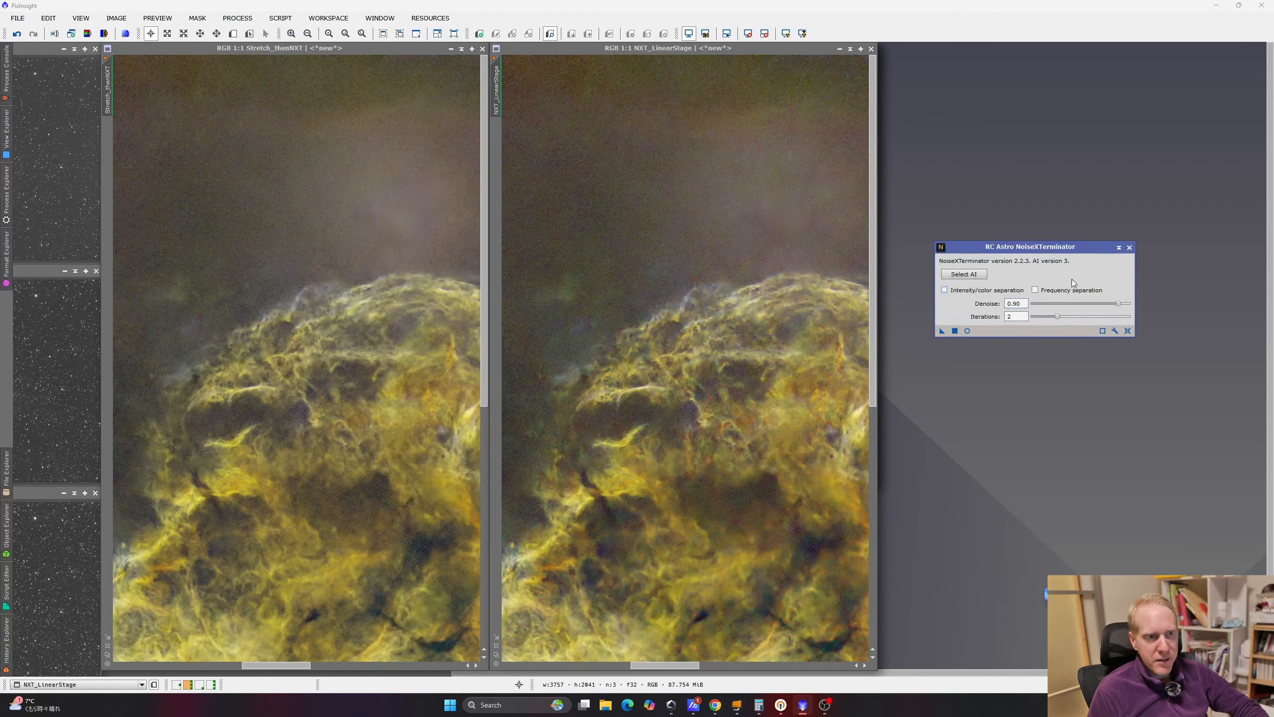
left_click(1057, 291)
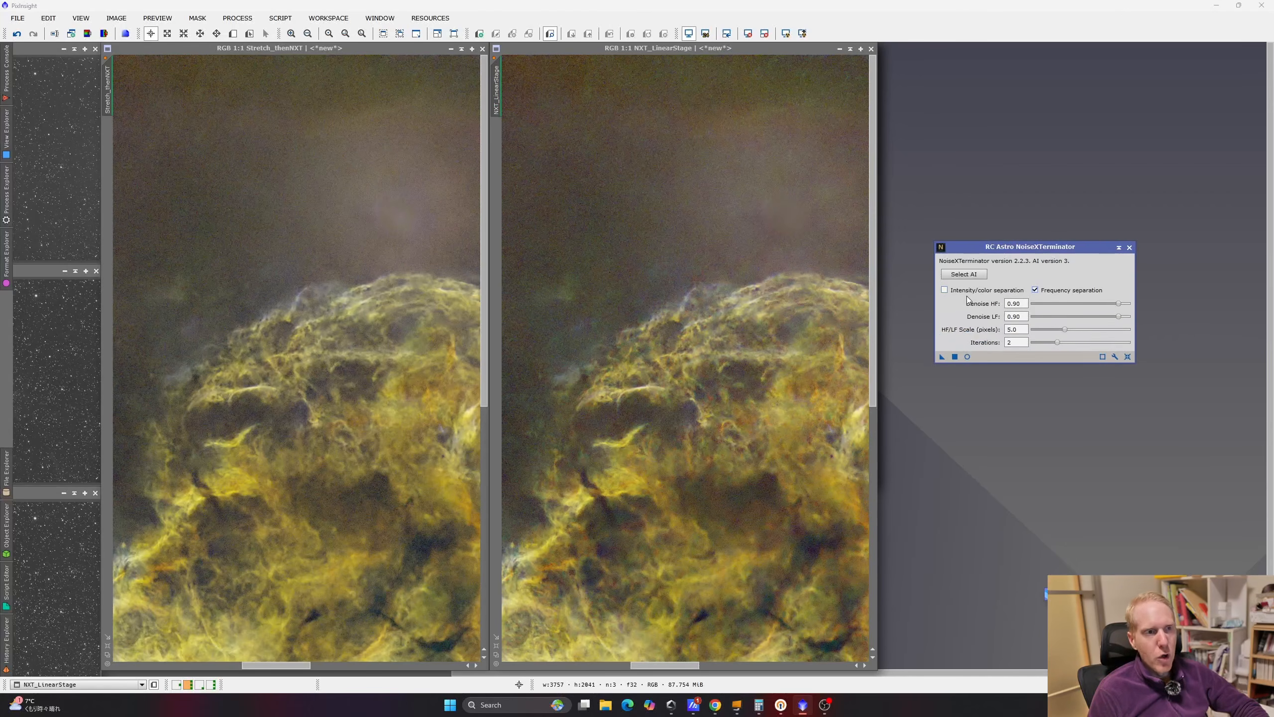
left_click(971, 290)
left_click(1086, 291)
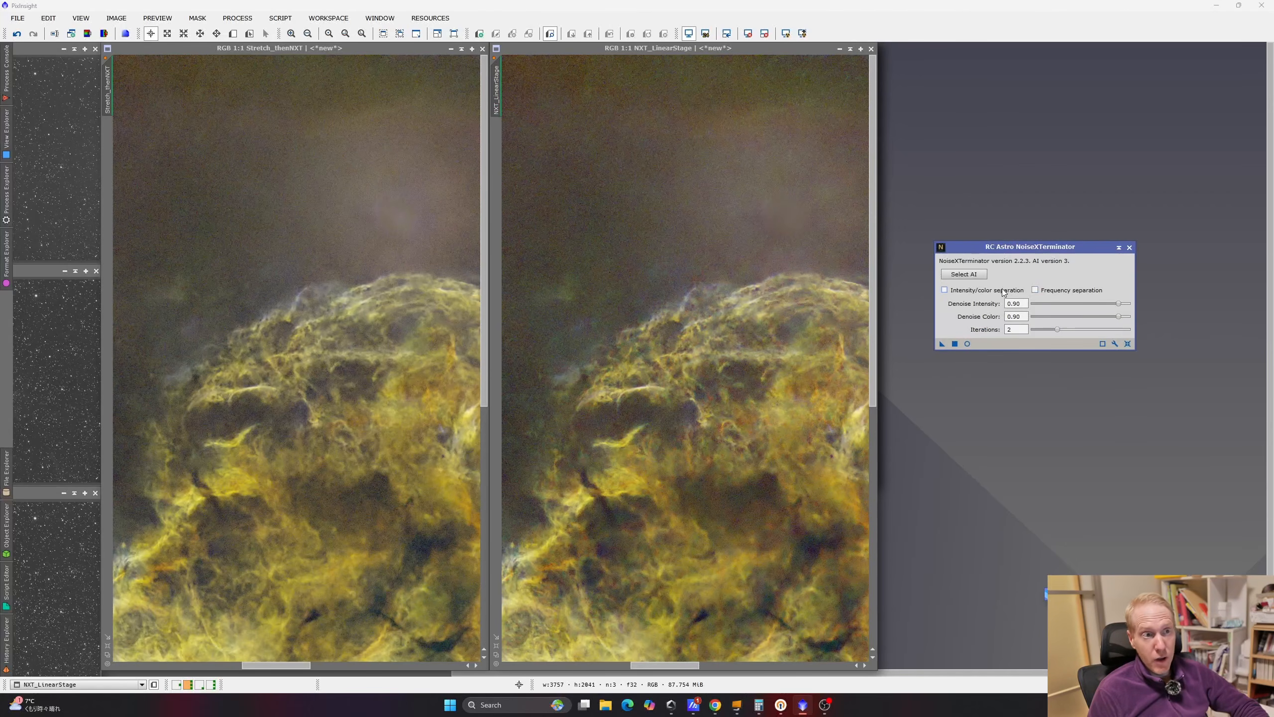
left_click(1001, 291)
left_click(1091, 292)
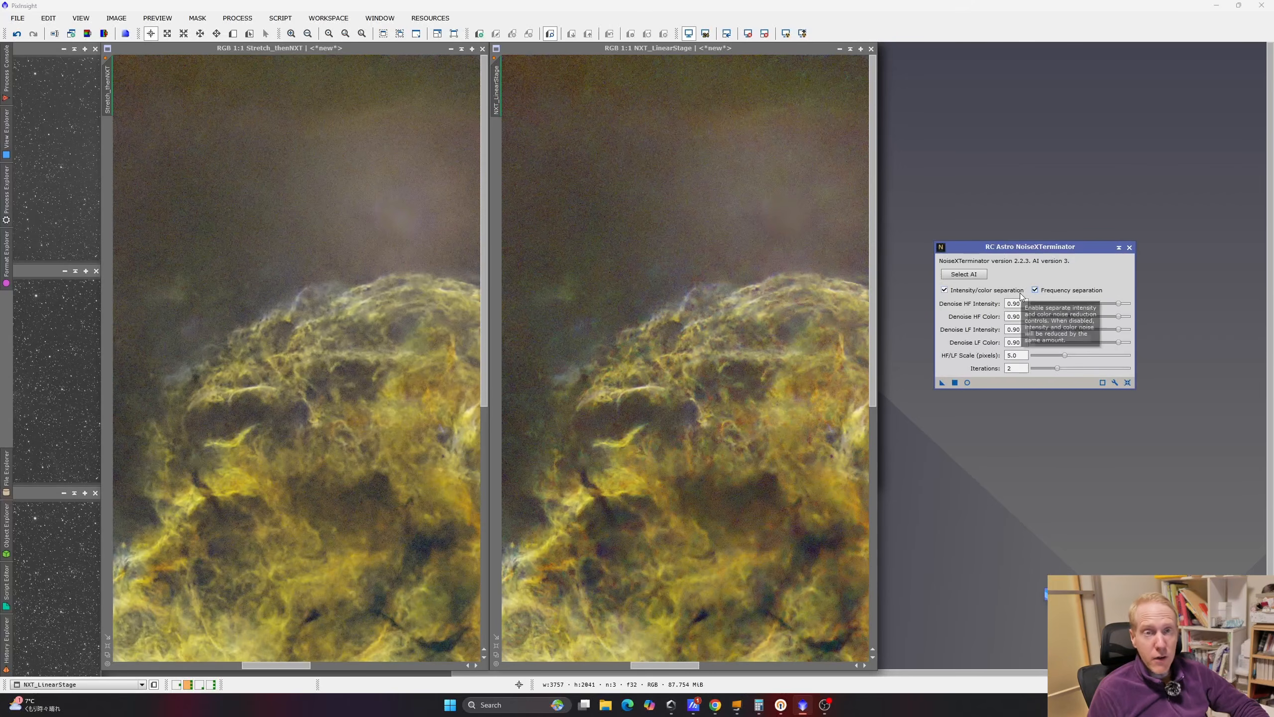
- Open a real-time NoiseXTerminator preview of NXT_LinearStage and inspect the nebula's bright lower rim at 1:1
left_click(968, 382)
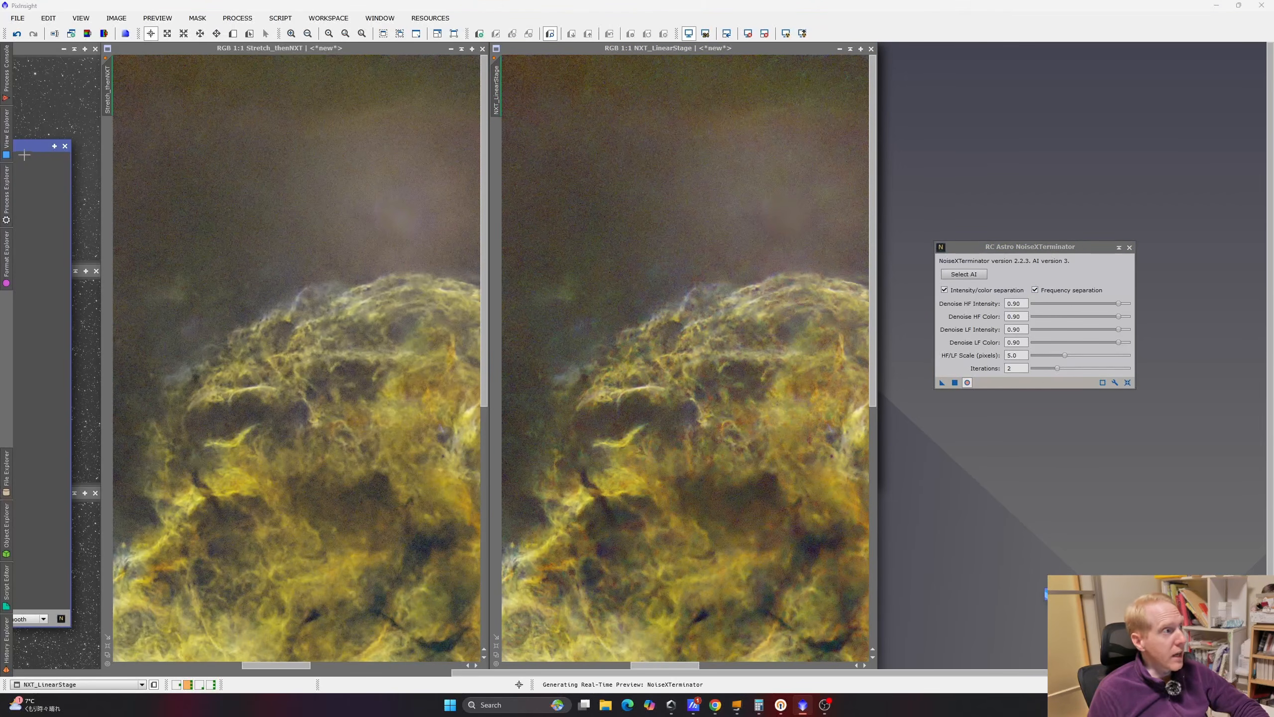
left_click_drag(26, 147, 739, 92)
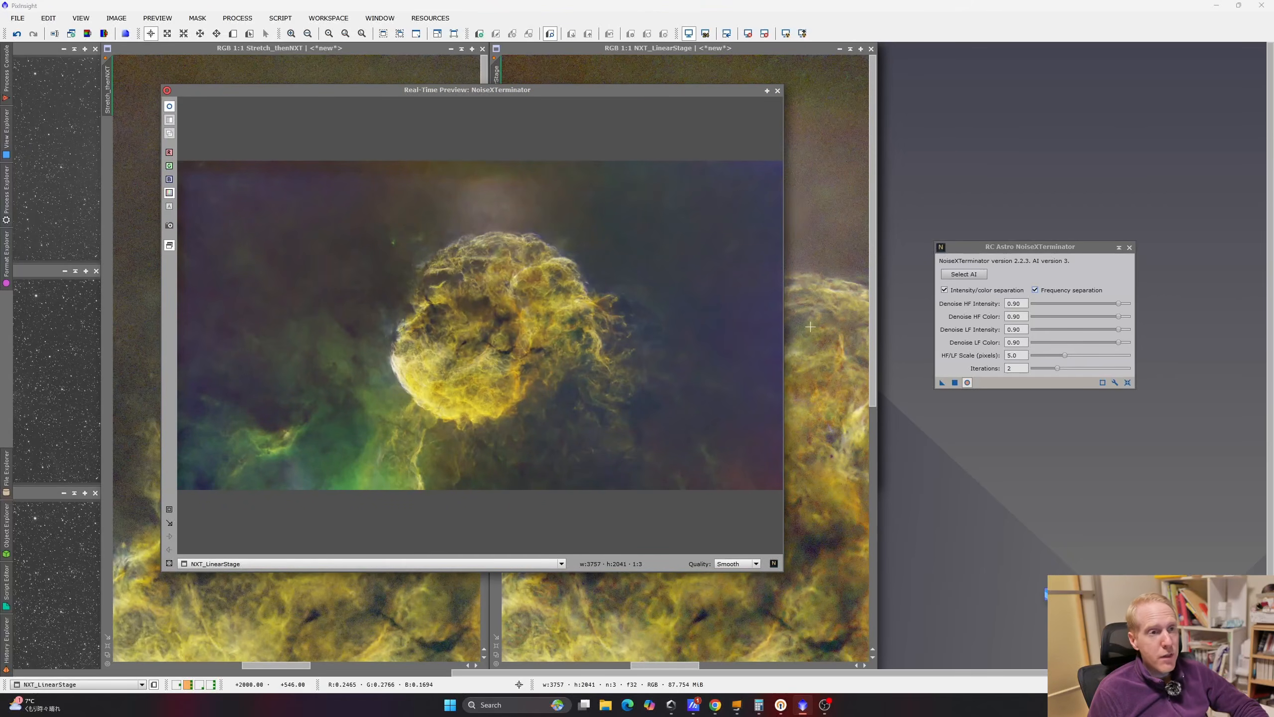
left_click_drag(379, 315, 522, 442)
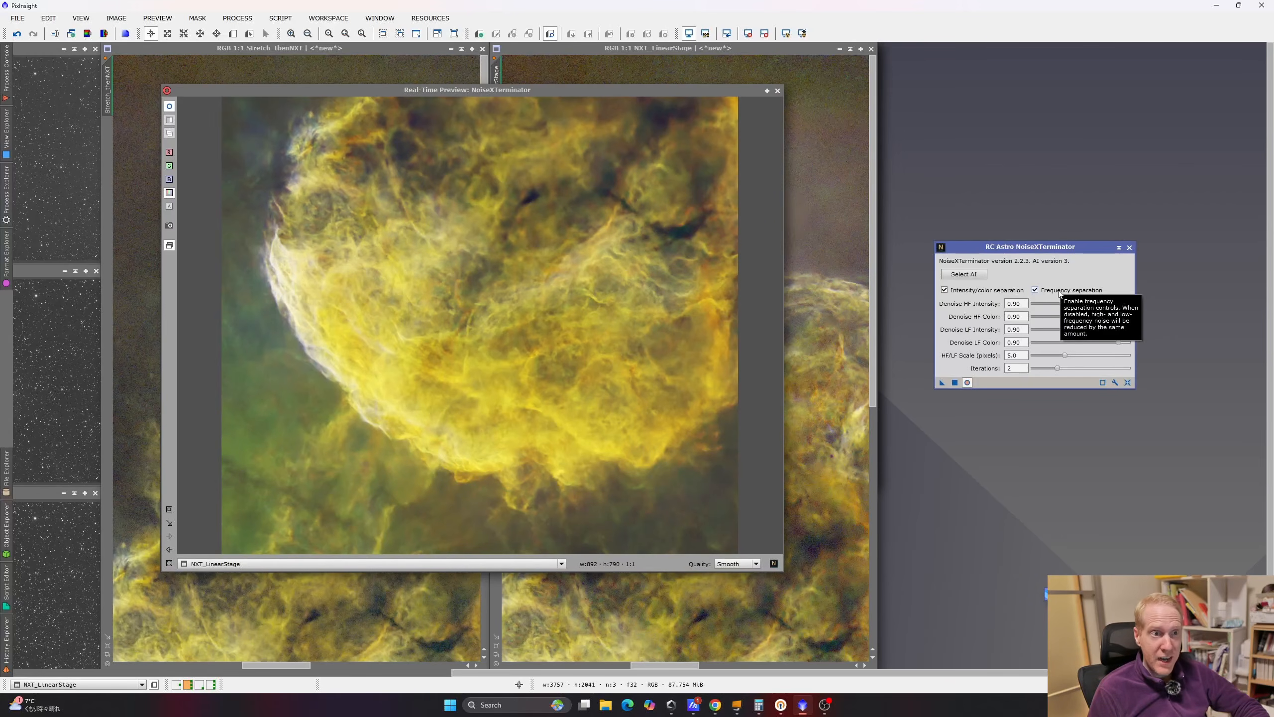
- Disable frequency separation and intensity/color separation in NoiseXTerminator, and close the real-time preview
left_click(1059, 293)
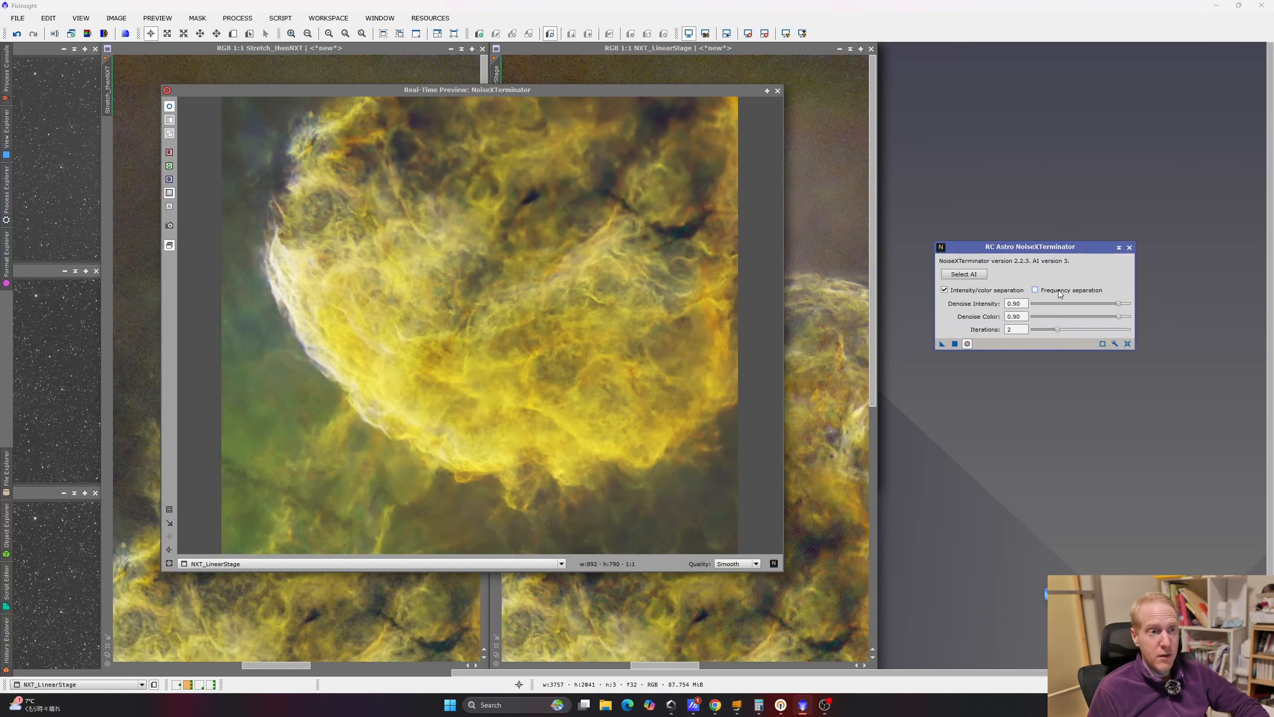
left_click(969, 289)
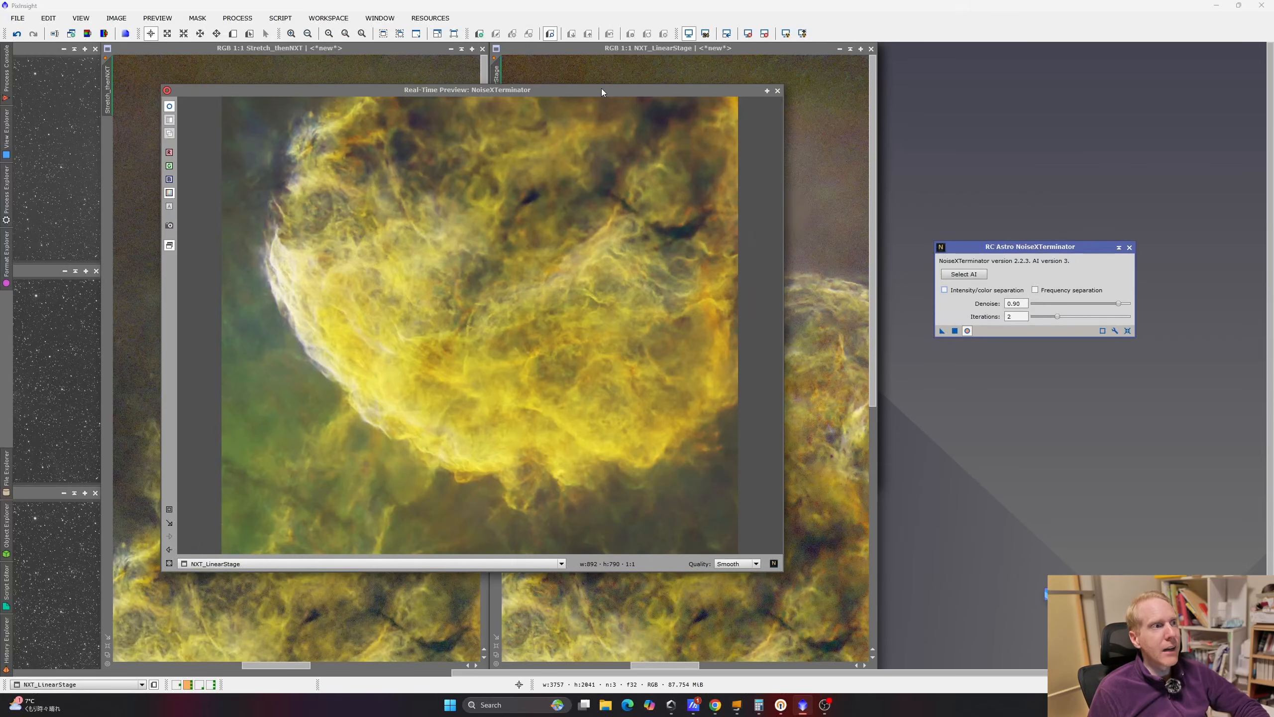
left_click_drag(601, 89, 676, 117)
left_click(858, 119)
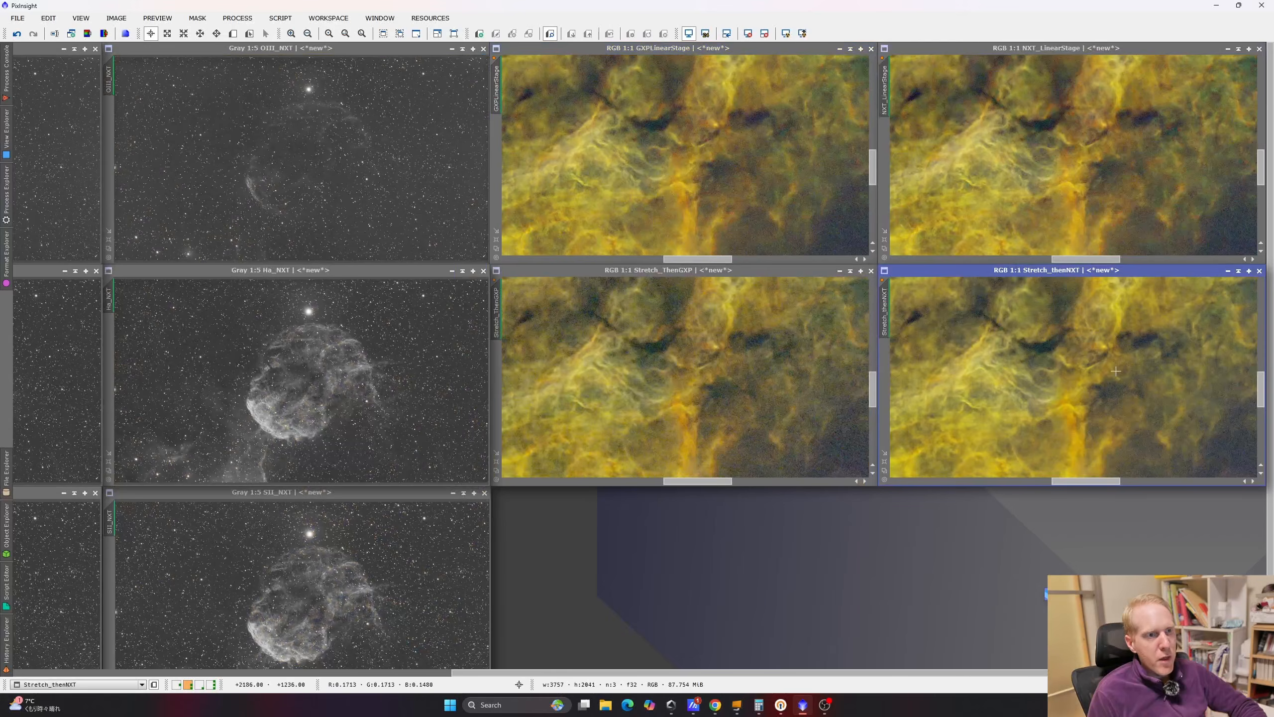
- Compare the nebula's detail and noise across all four GXP and NXT colour images at 1:1 and 2:1, ending with the full frames
left_click(670, 67)
left_click(667, 394)
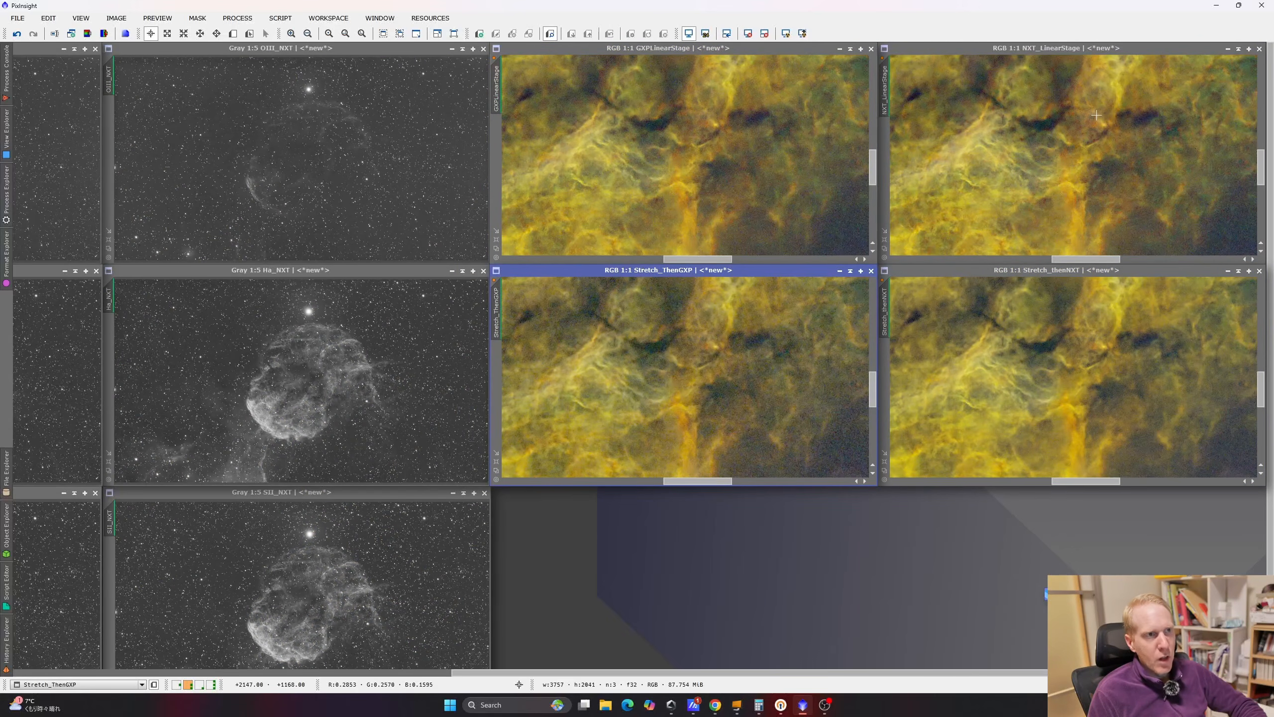
left_click(959, 102)
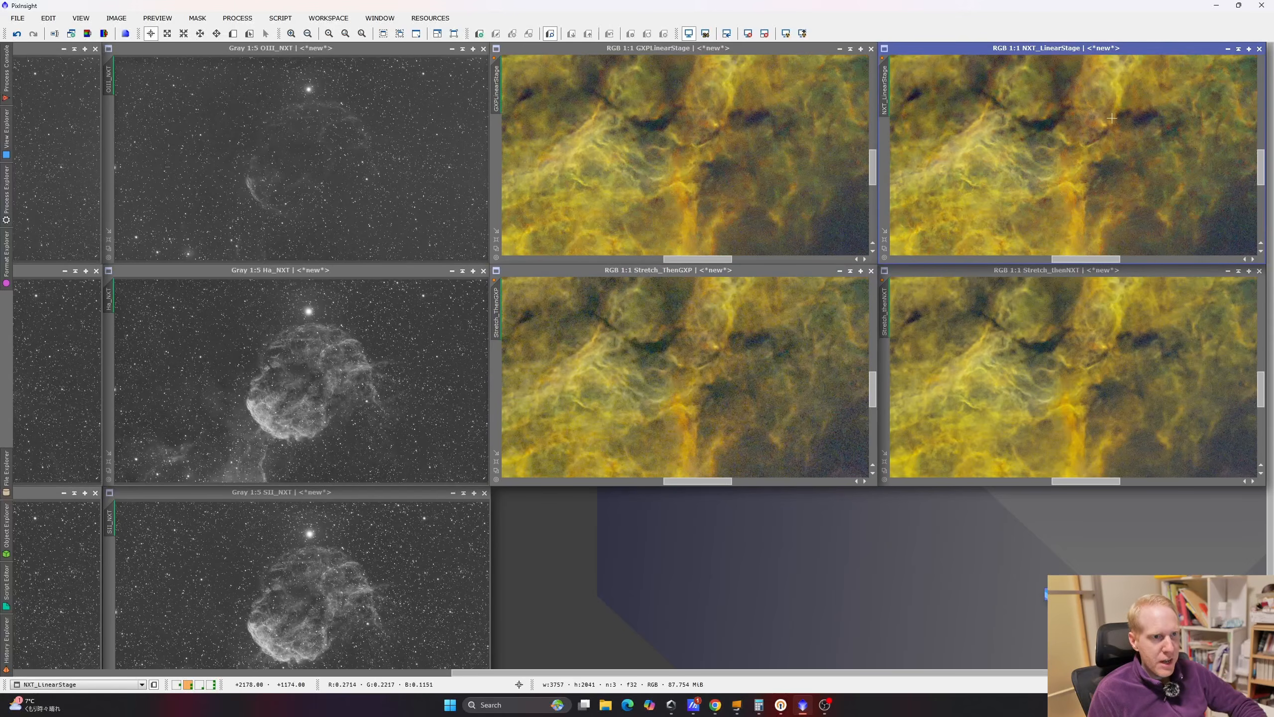
left_click(1119, 397)
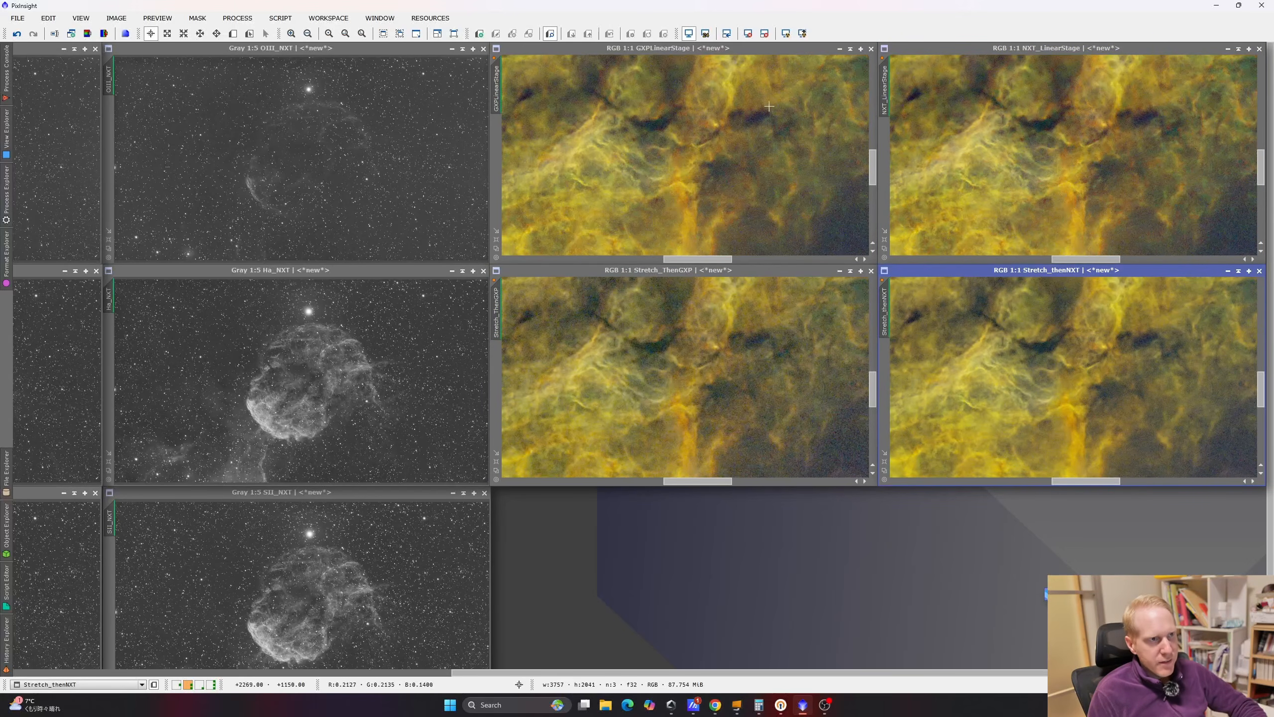
scroll(785, 157, "up", 1)
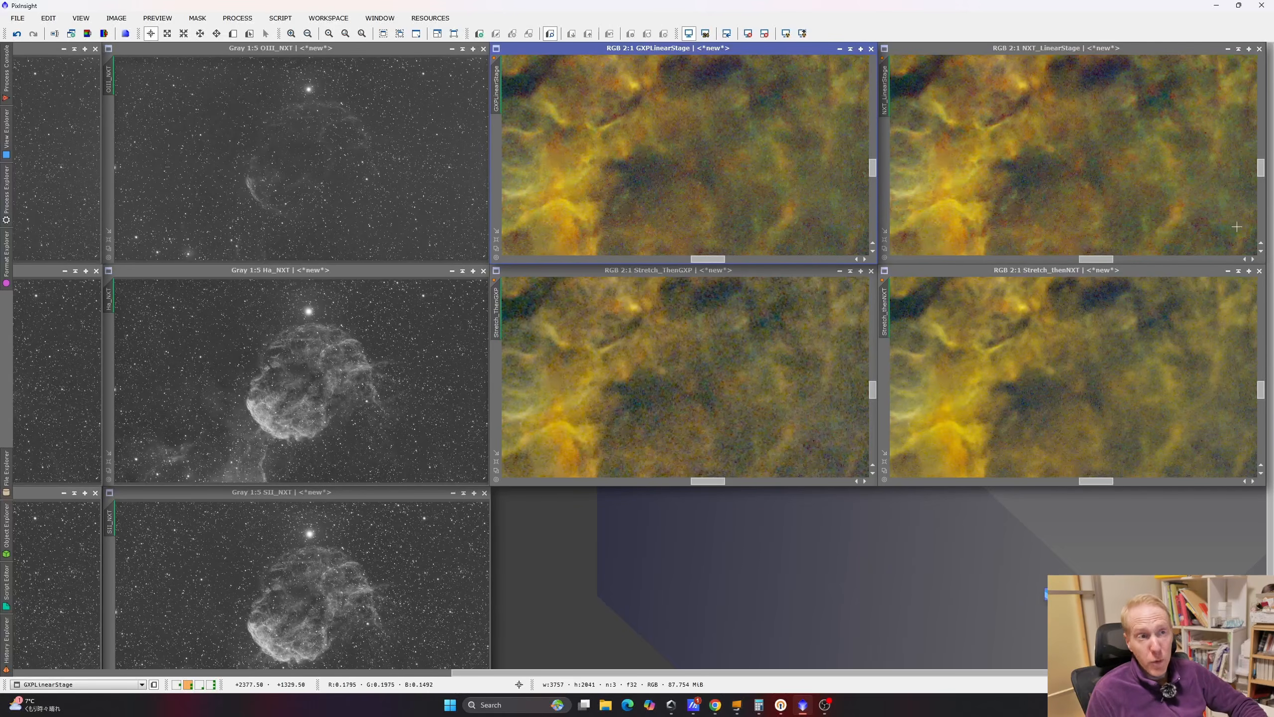
left_click(1114, 350)
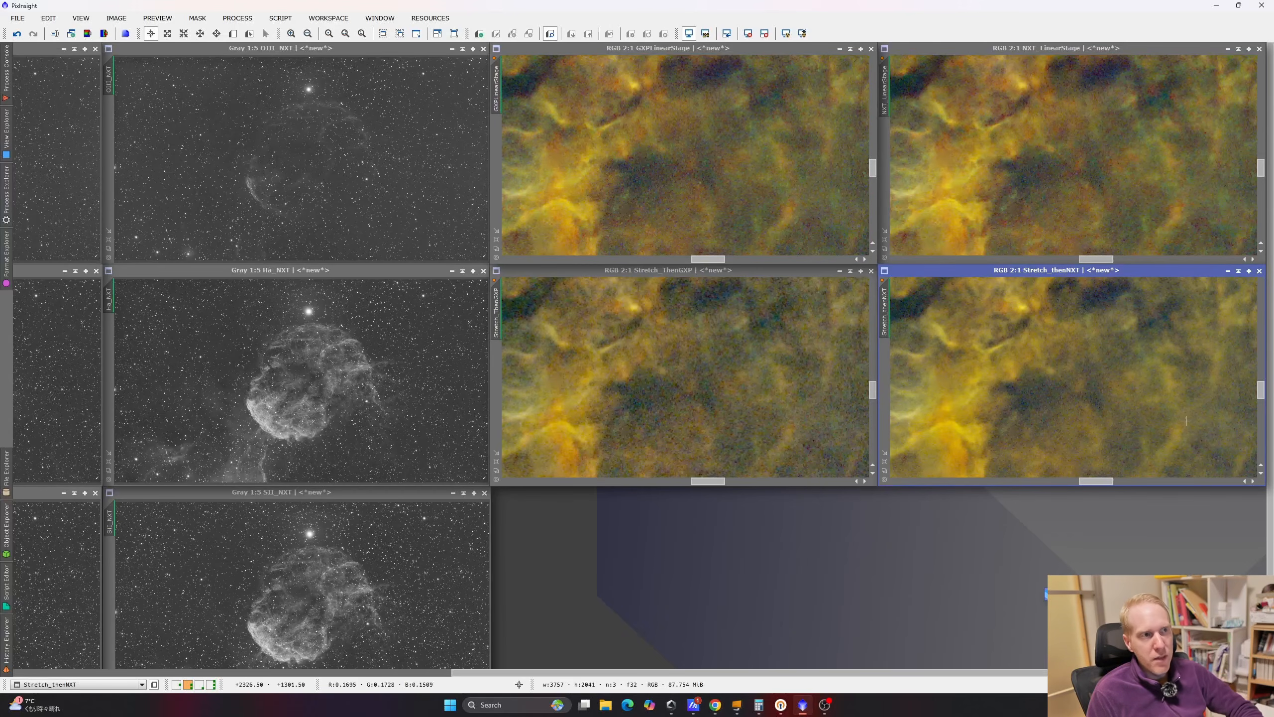
scroll(1184, 421, "down", 5)
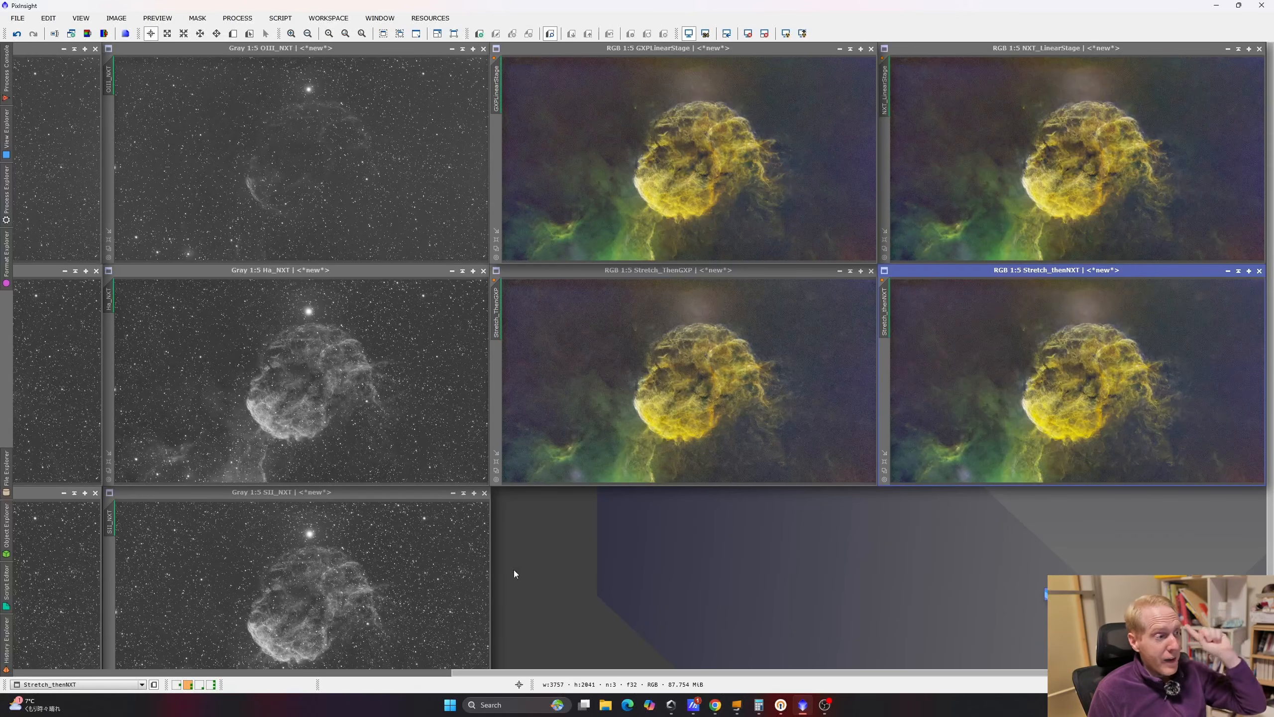
- Switch to the workspace with the Pleiades images and compare NoNR, LinearNXT, StretchedNXT and LinearGXP
left_click(210, 684)
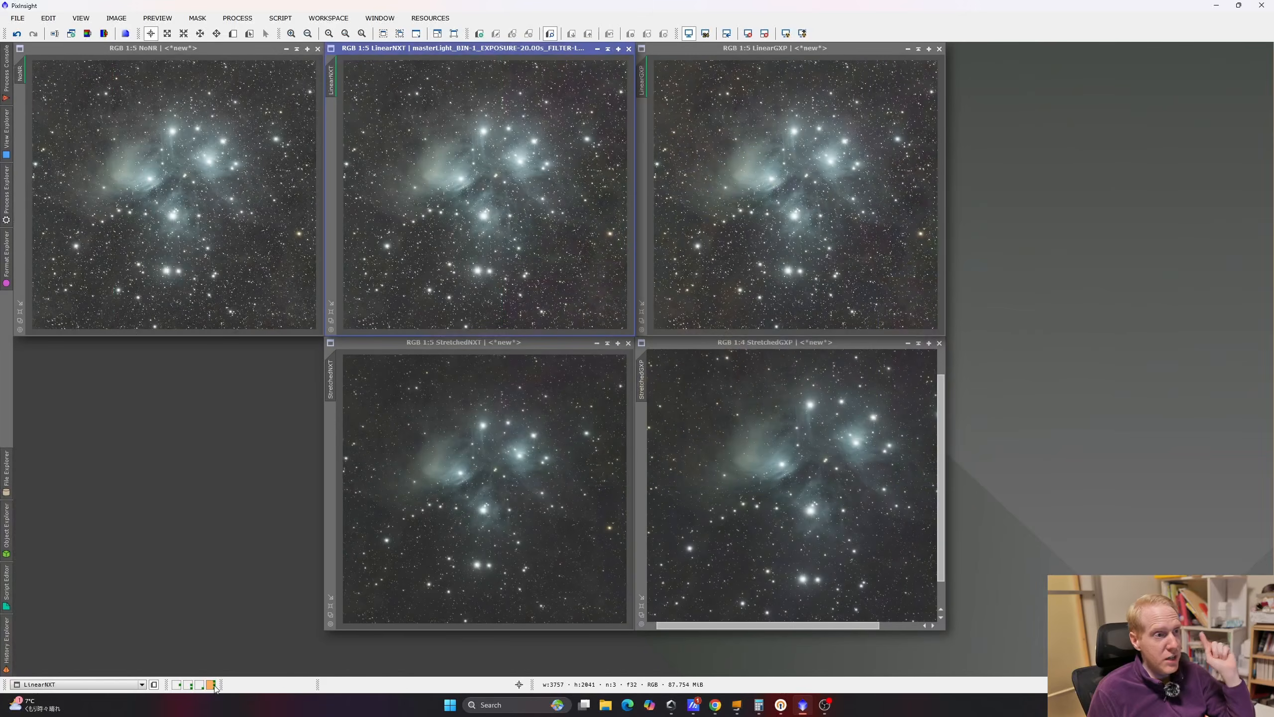
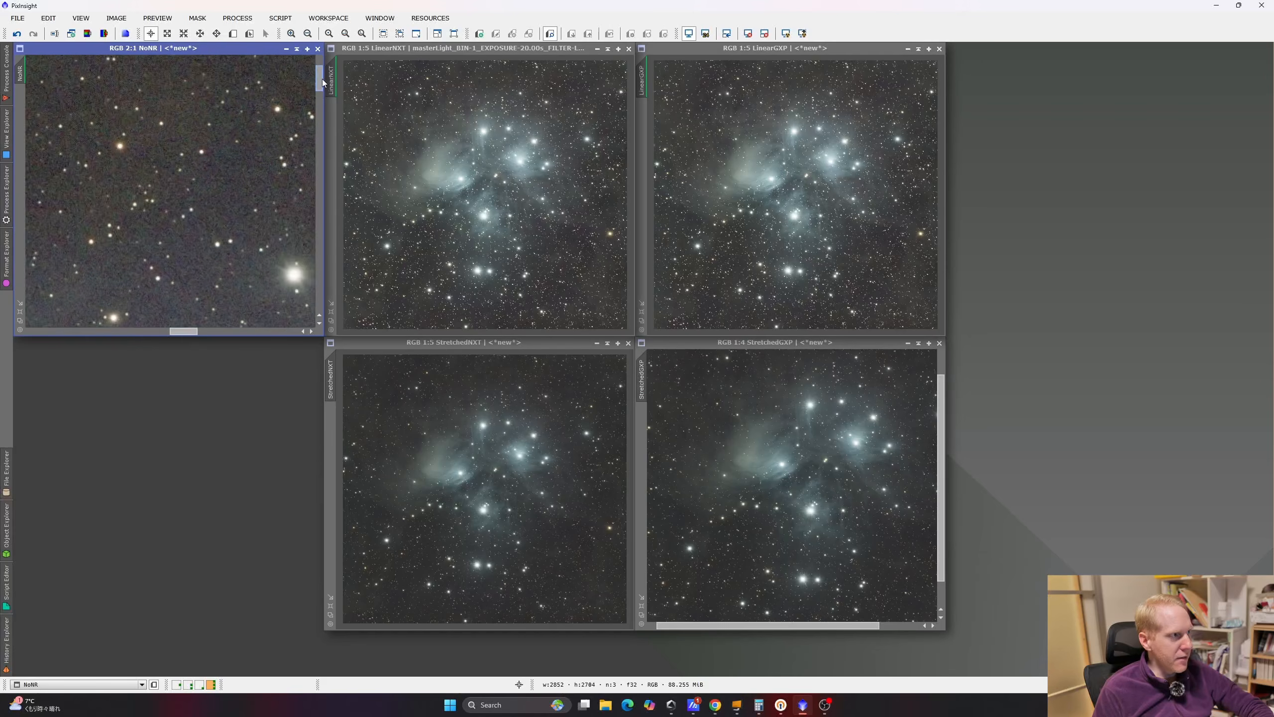
scroll(182, 219, "down", 2)
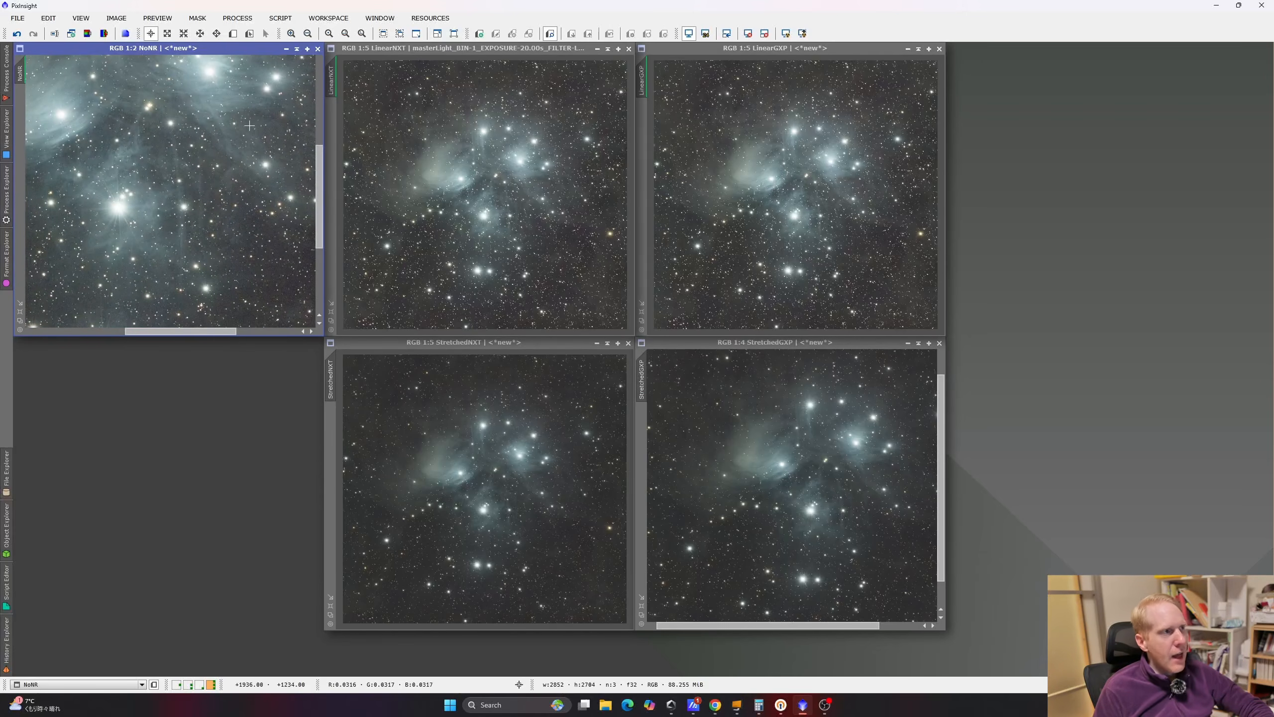
left_click(422, 126)
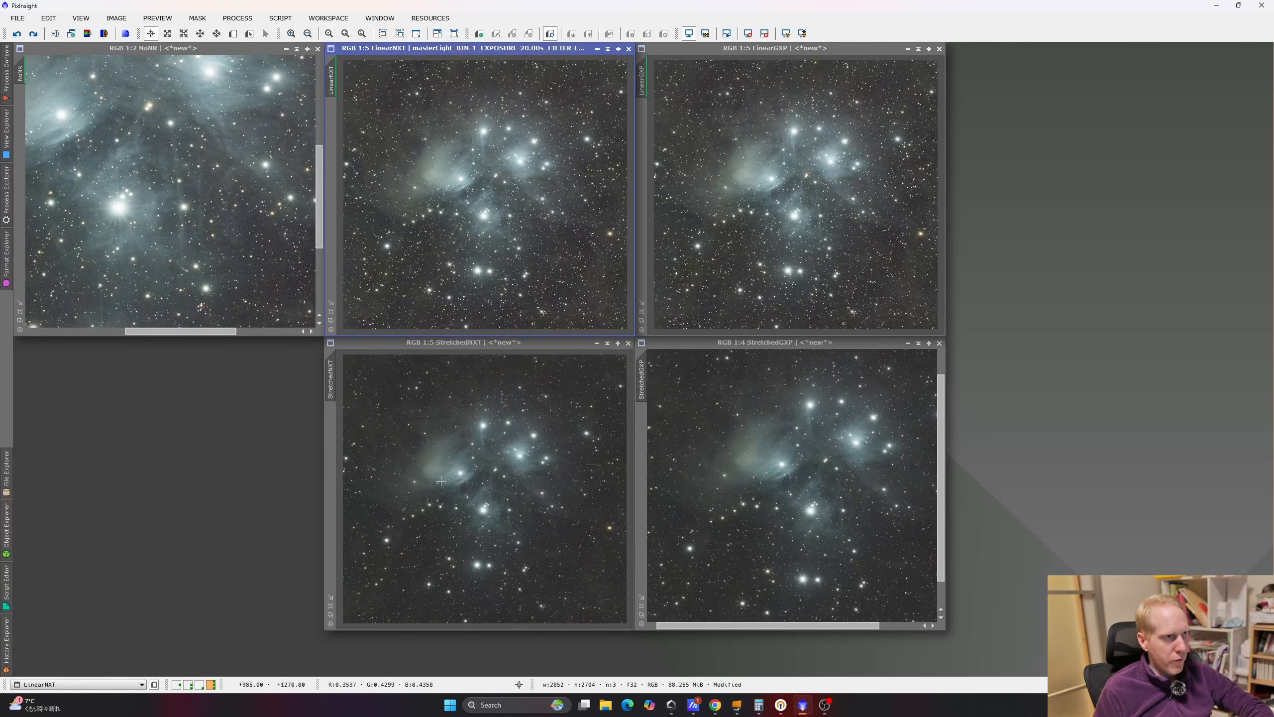
left_click(455, 402)
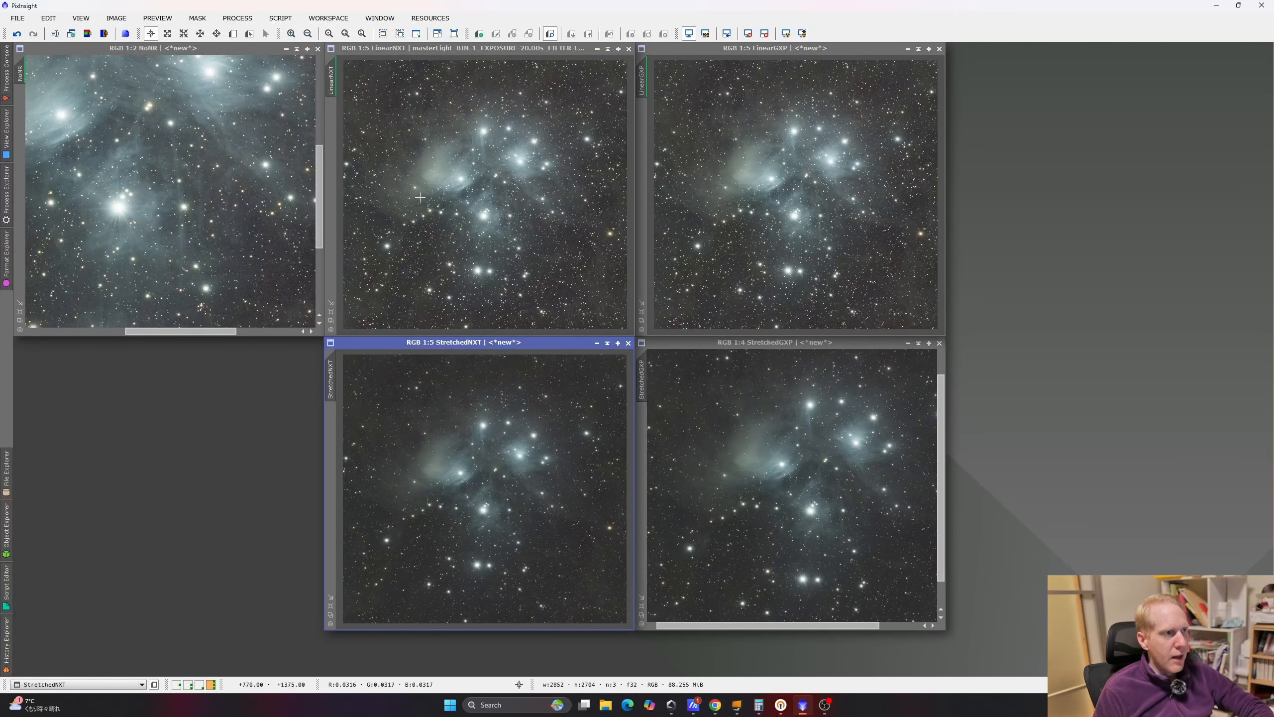
left_click(461, 186)
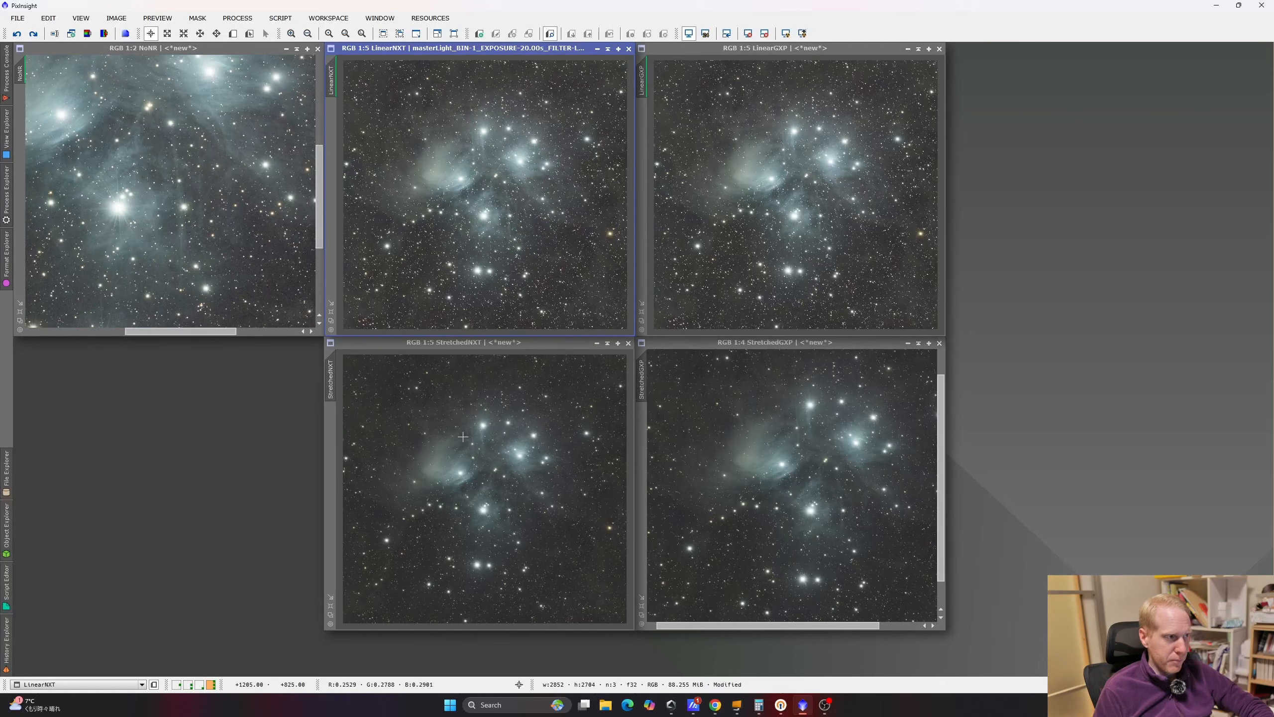
left_click(787, 225)
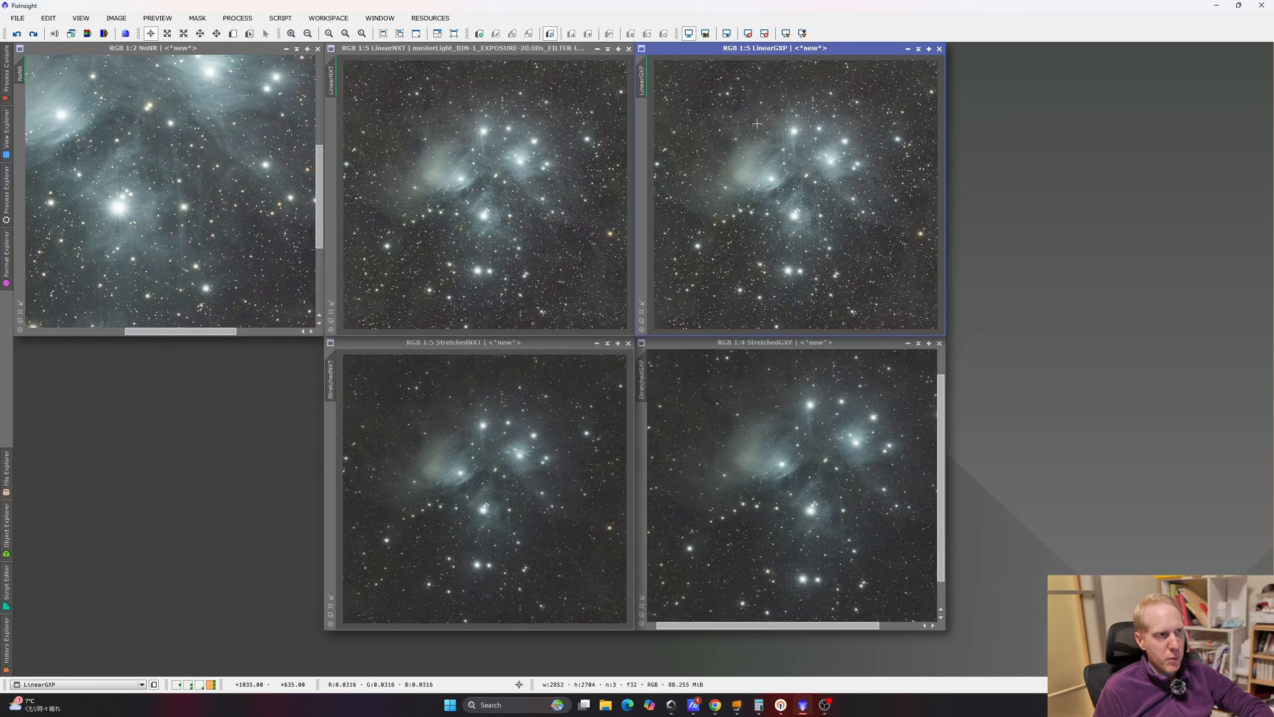
- Place LinearNXT beside LinearGXP and compare the Pleiades nebulosity and surrounding star fields at 1:1
left_click_drag(518, 48, 207, 49)
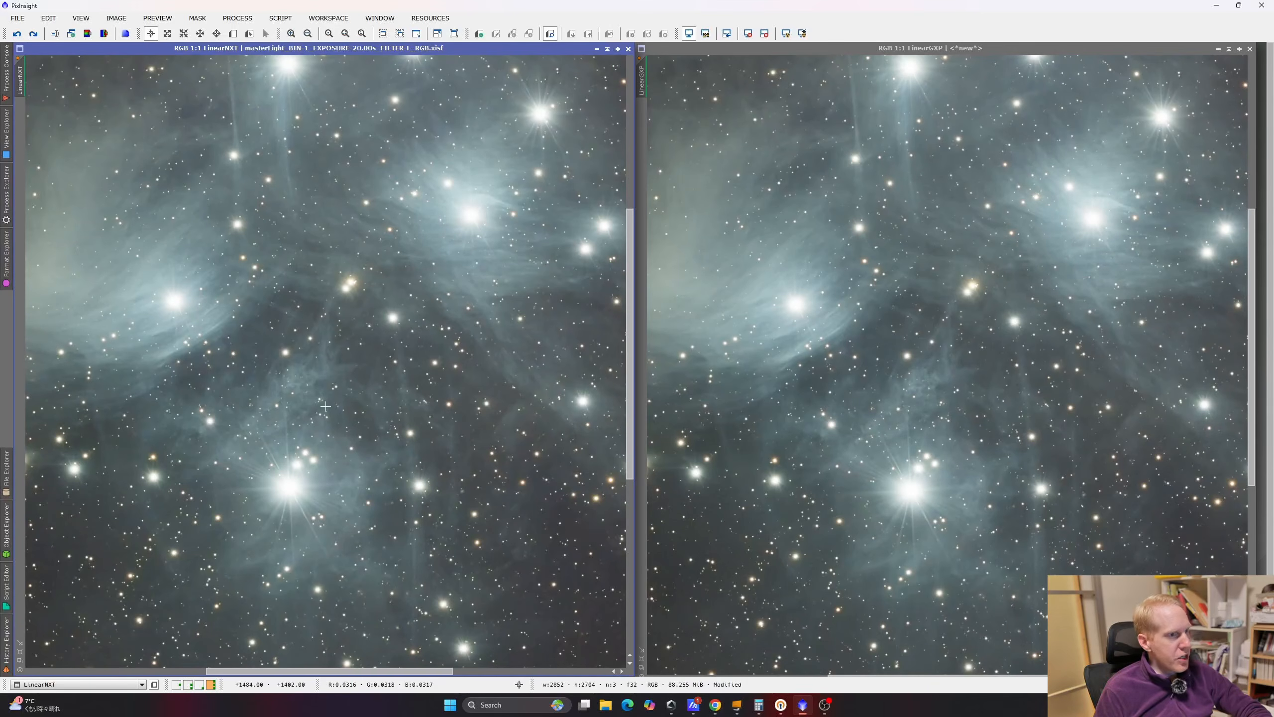
key("space")
left_click_drag(303, 196, 346, 454)
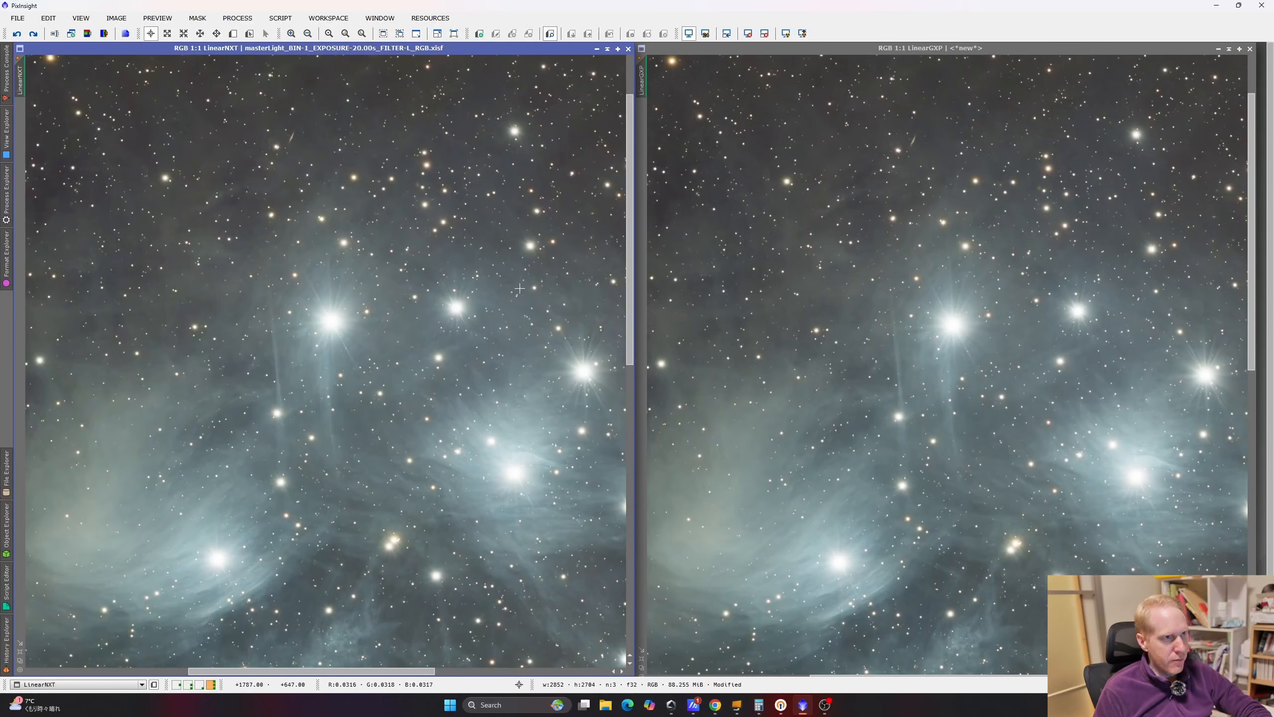
key("space")
left_click_drag(820, 580, 1044, 291)
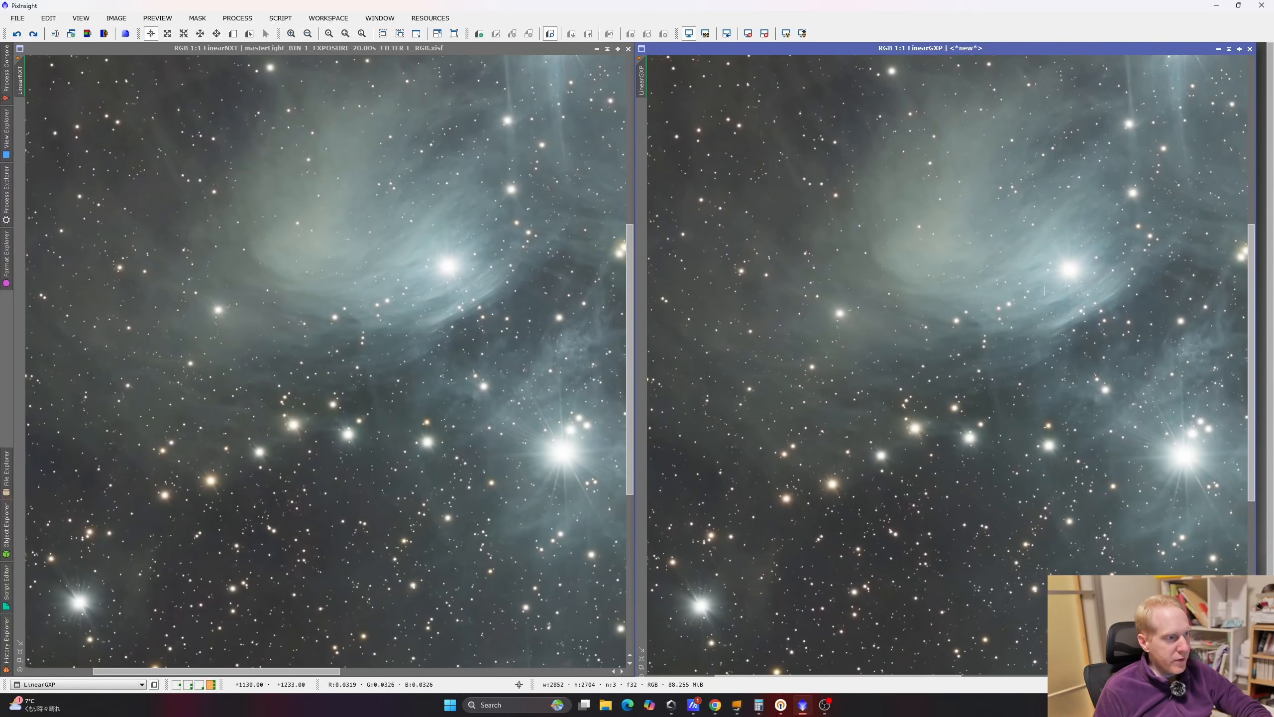
key("space")
left_click_drag(1057, 511, 971, 398)
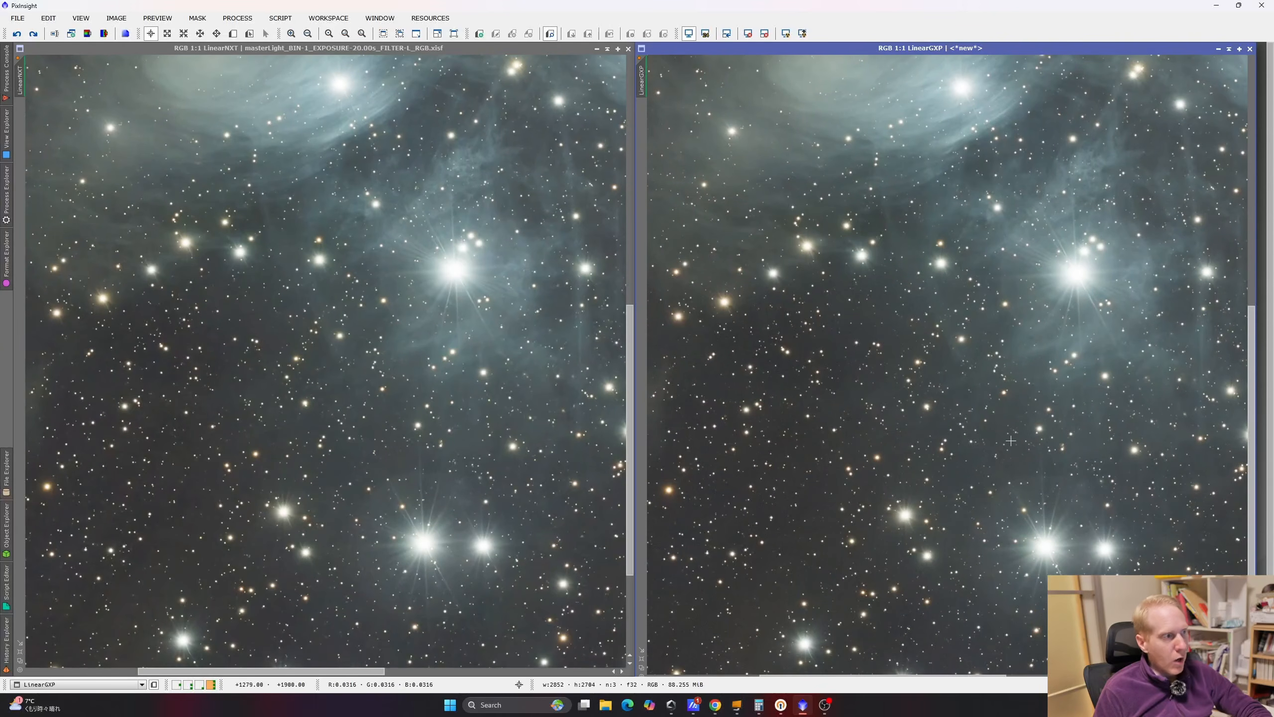
key("space")
left_click_drag(1010, 441, 762, 504)
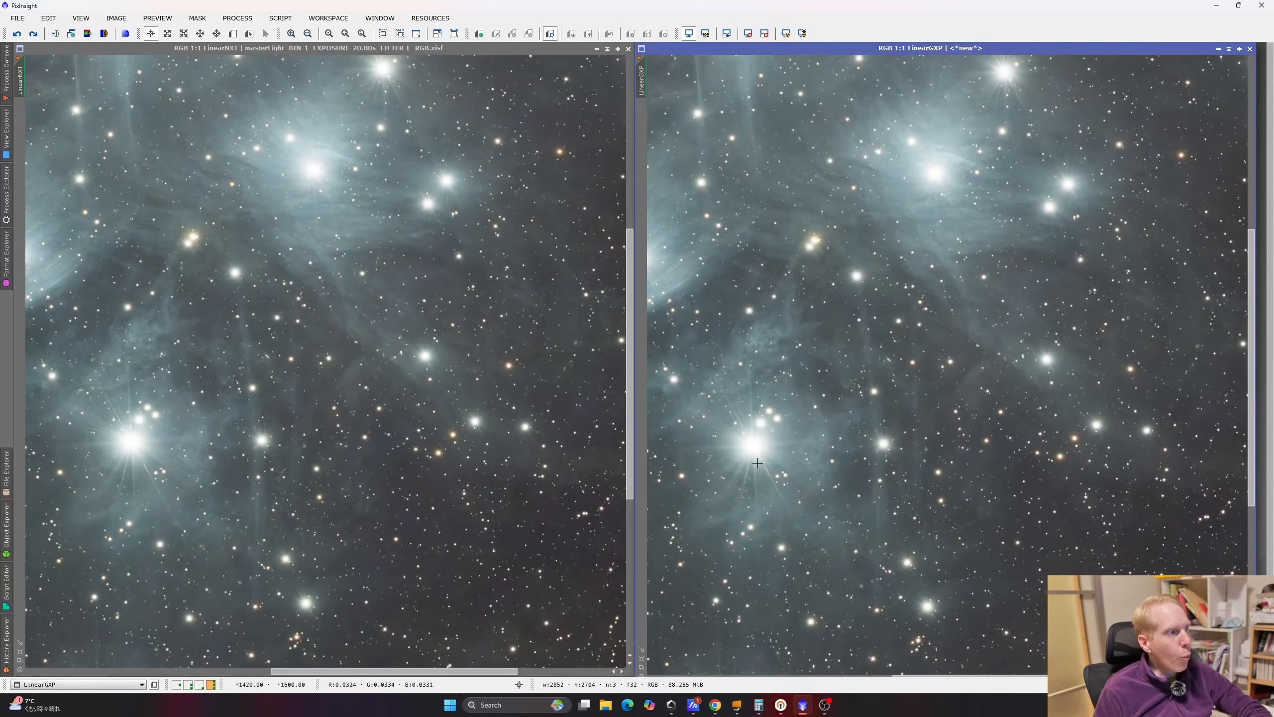
- Compare the fine wisps above the bright central star in LinearNXT and LinearGXP at 4:1
scroll(801, 315, "up", 2)
scroll(798, 394, "up", 1)
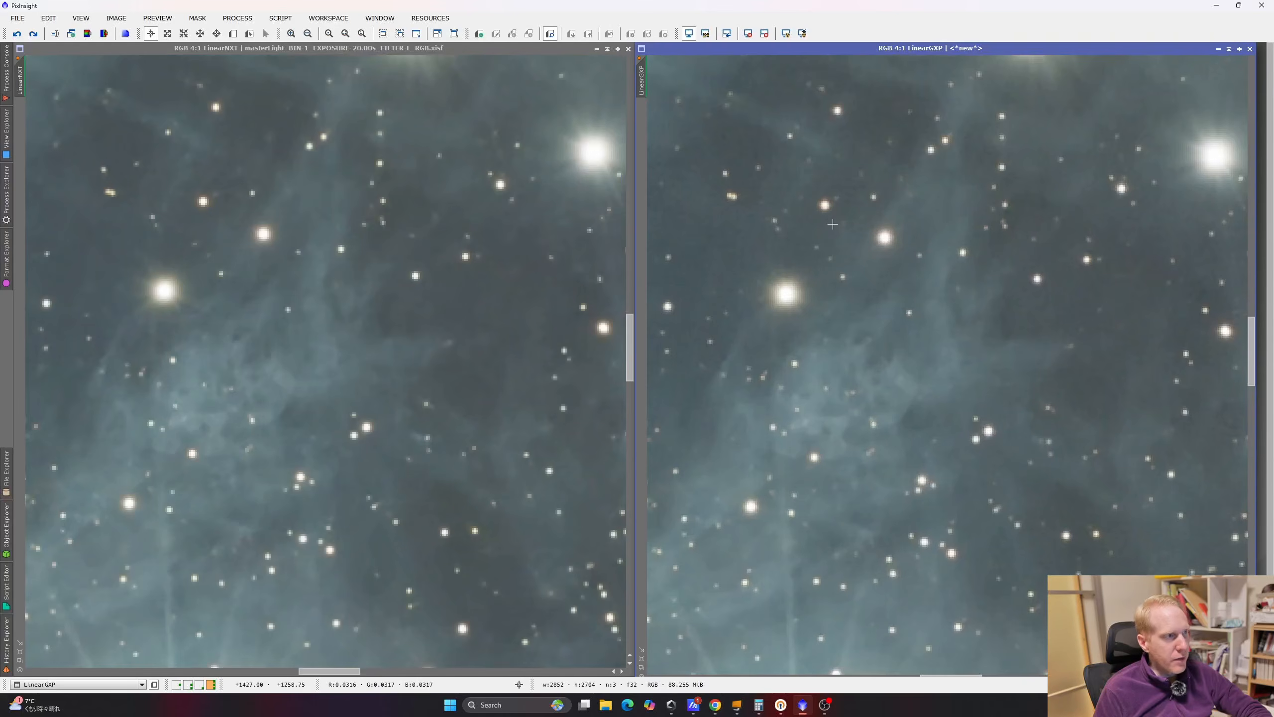
left_click_drag(832, 224, 967, 404)
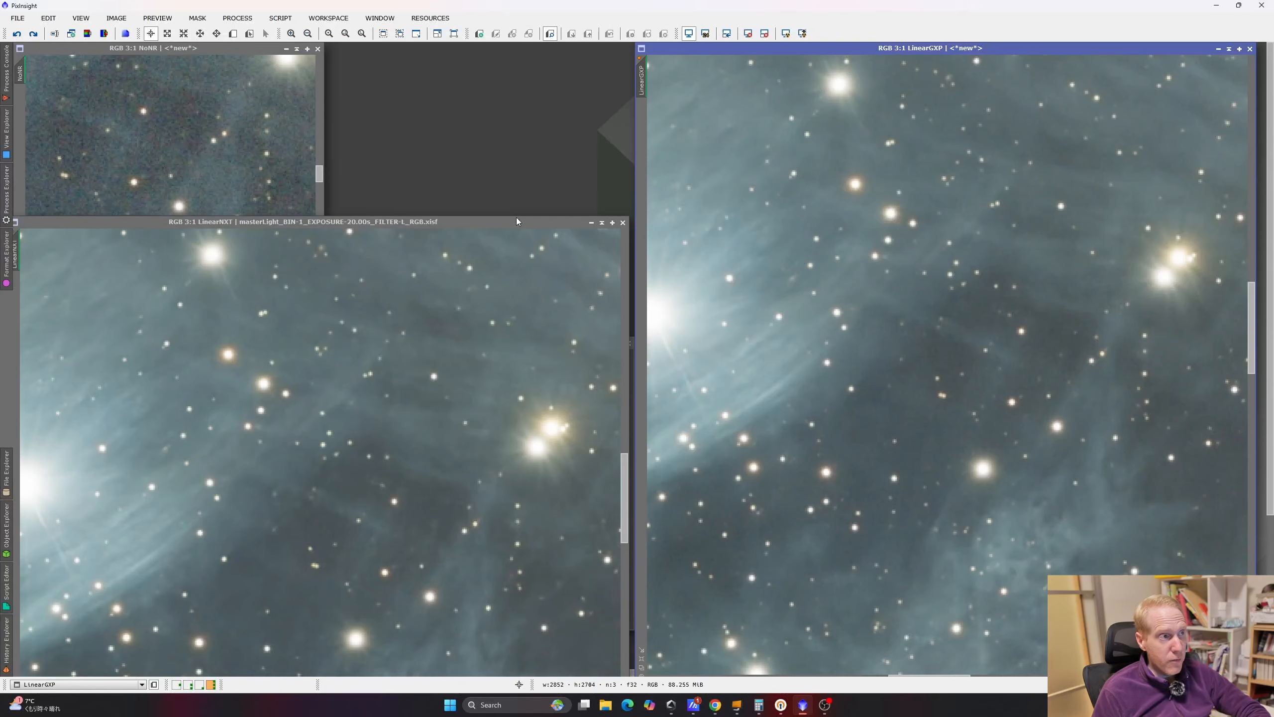
- Move LinearNXT back beside LinearGXP and compare the faint stars and dark background above the nebula at 3:1
left_click_drag(516, 216, 522, 47)
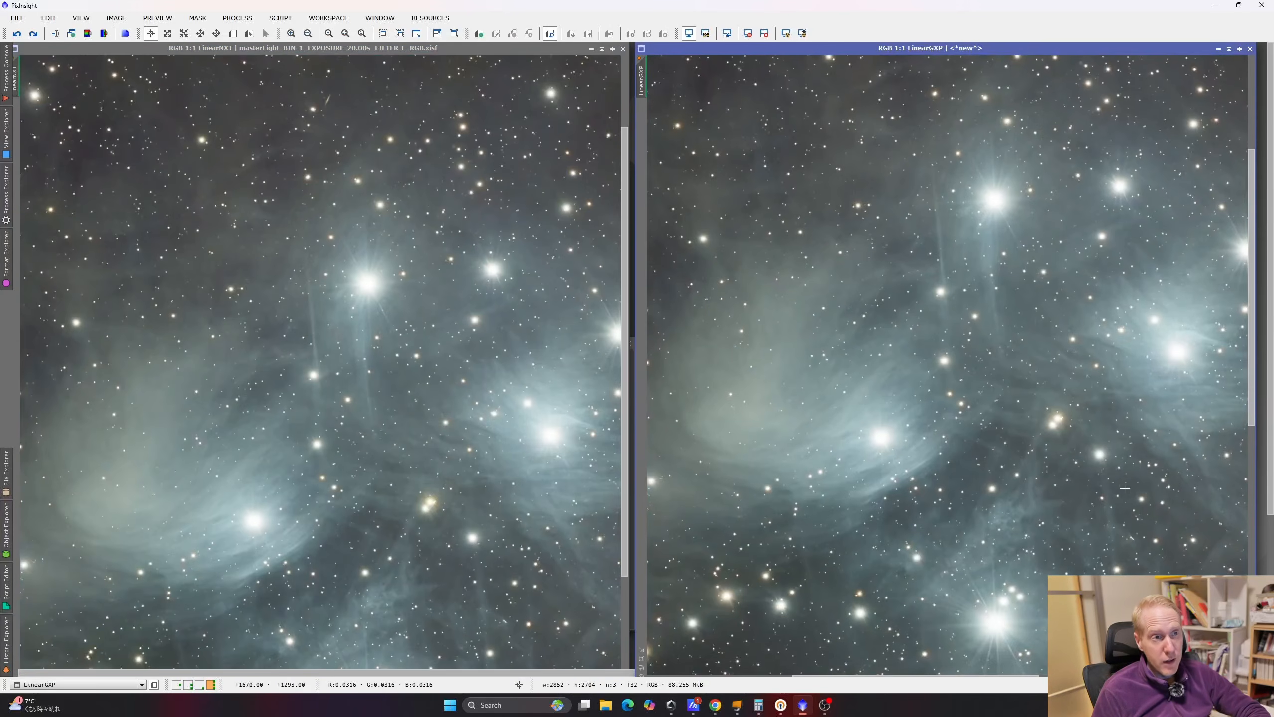
left_click_drag(1125, 489, 658, 513)
scroll(953, 311, "up", 1)
scroll(766, 407, "up", 1)
key("space")
left_click_drag(829, 367, 802, 523)
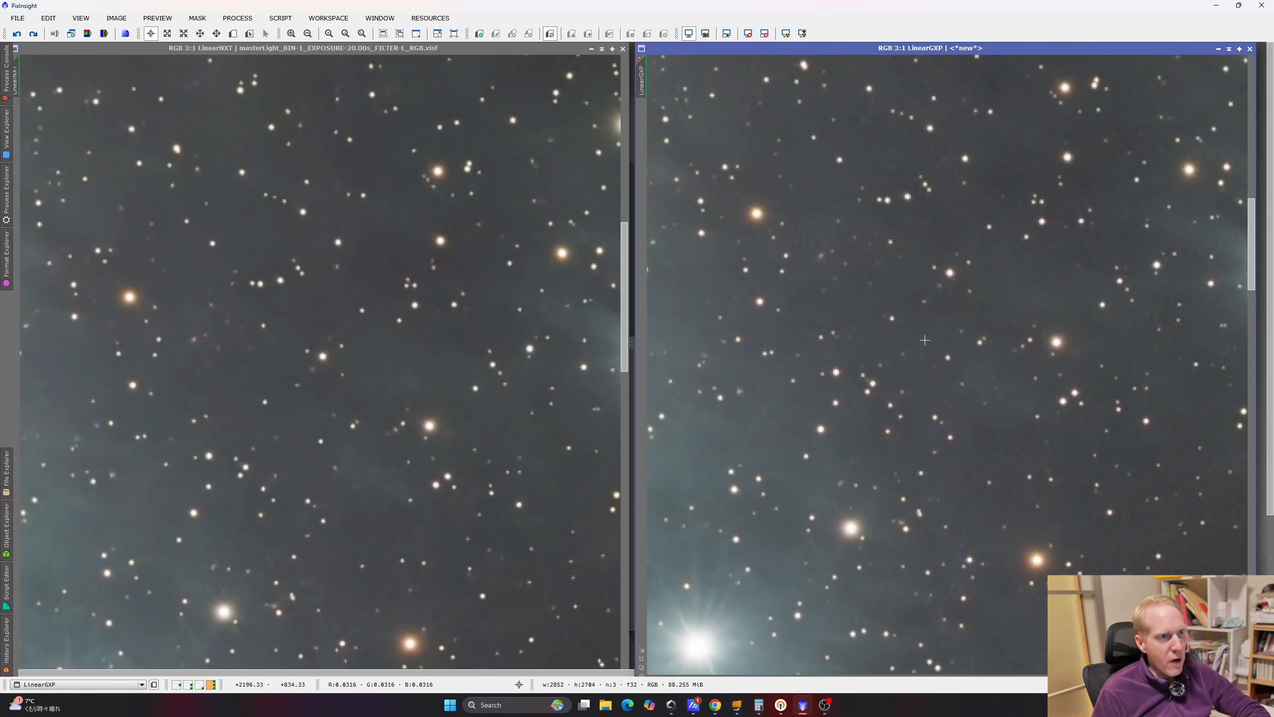
key("space")
left_click_drag(892, 241, 1065, 546)
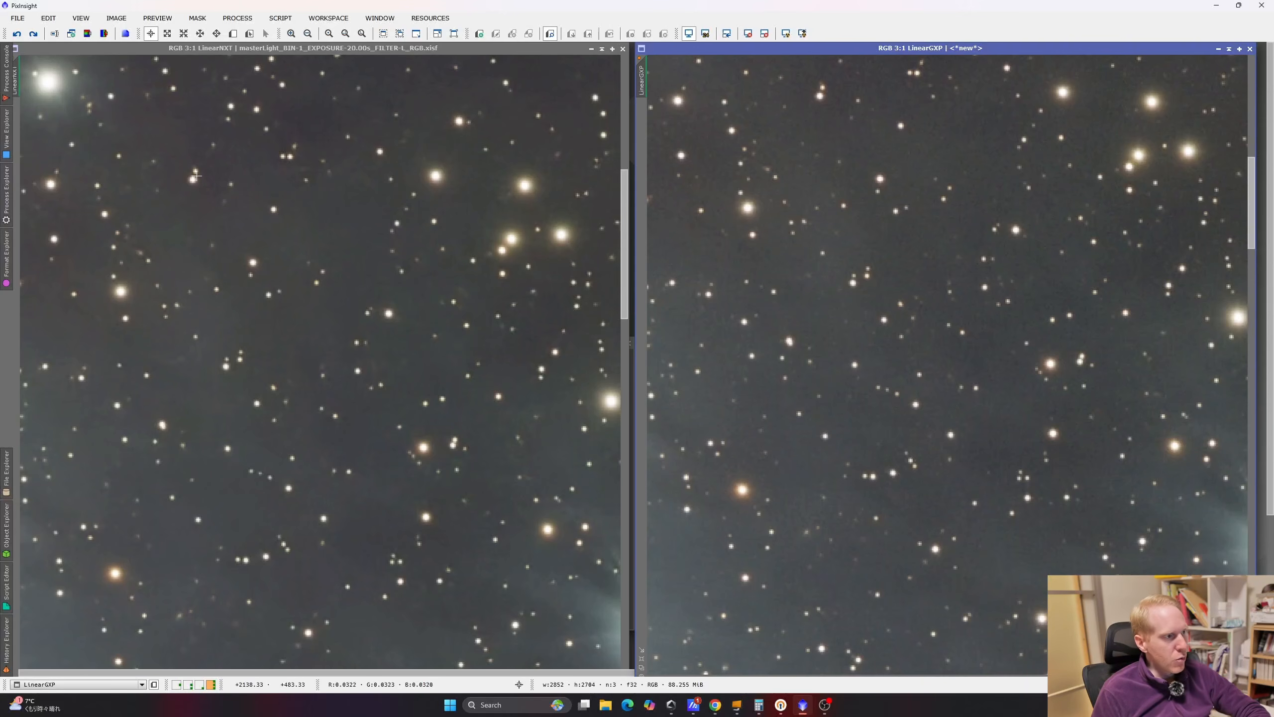
left_click_drag(328, 202, 321, 400)
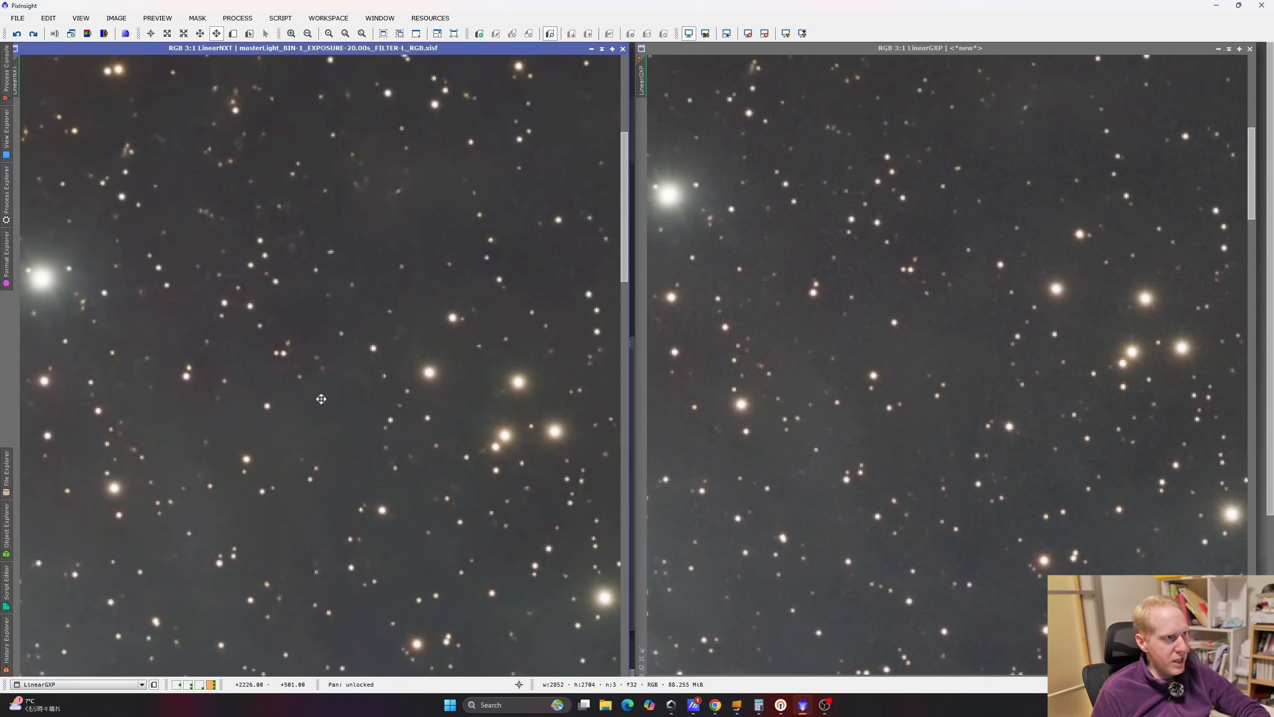
left_click_drag(528, 273, 469, 312)
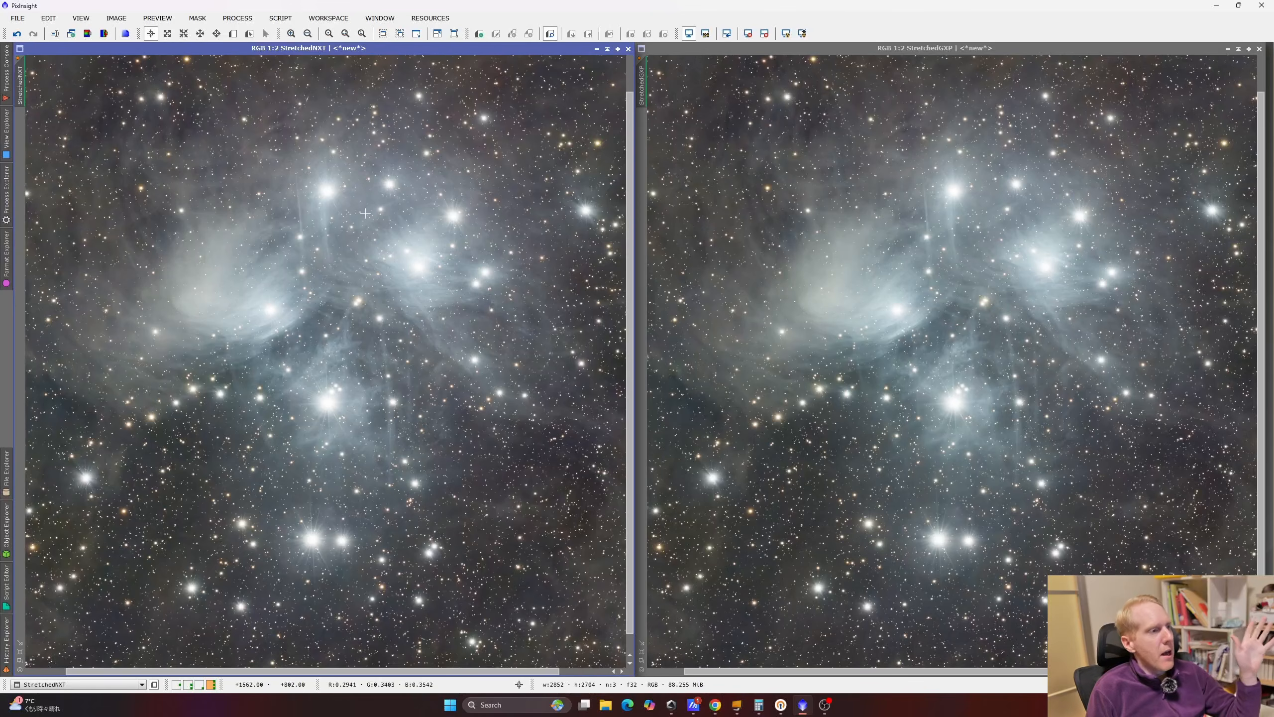
- Compare StretchedNXT and StretchedGXP from the 1:2 overview to the dark upper star field at 2:1 and 3:1
mouse_move(23, 91)
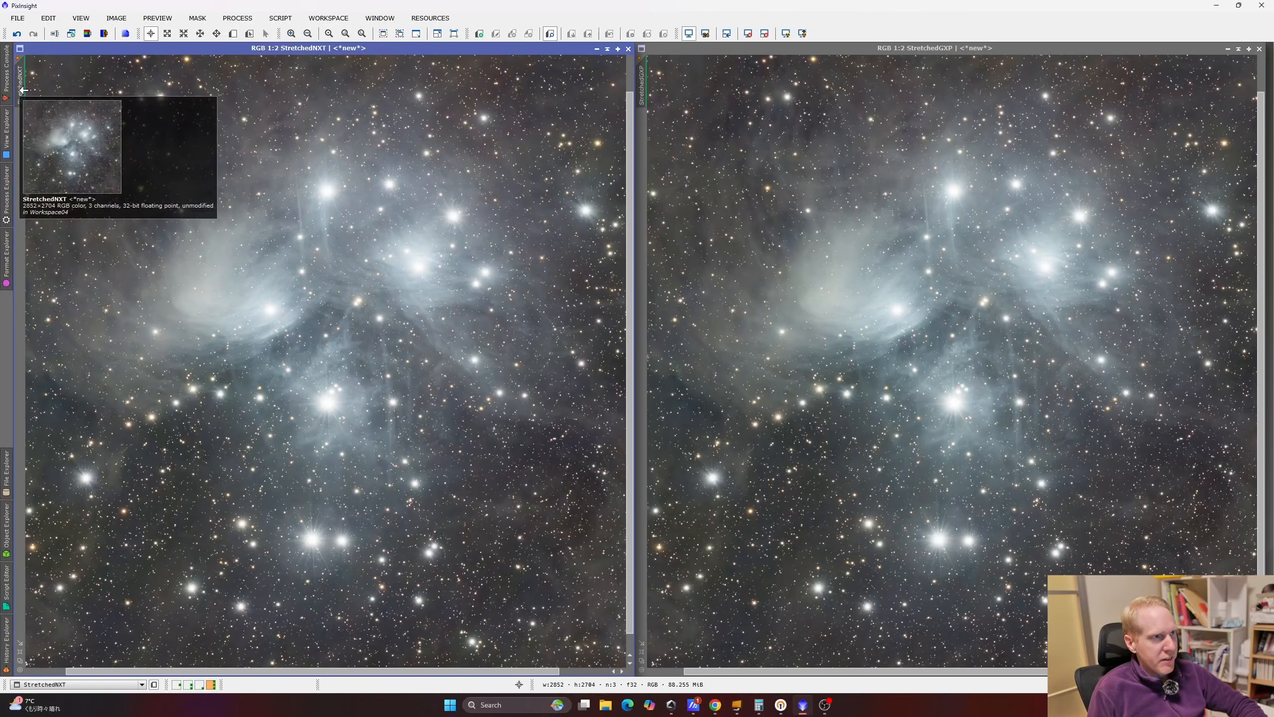
left_click(963, 174)
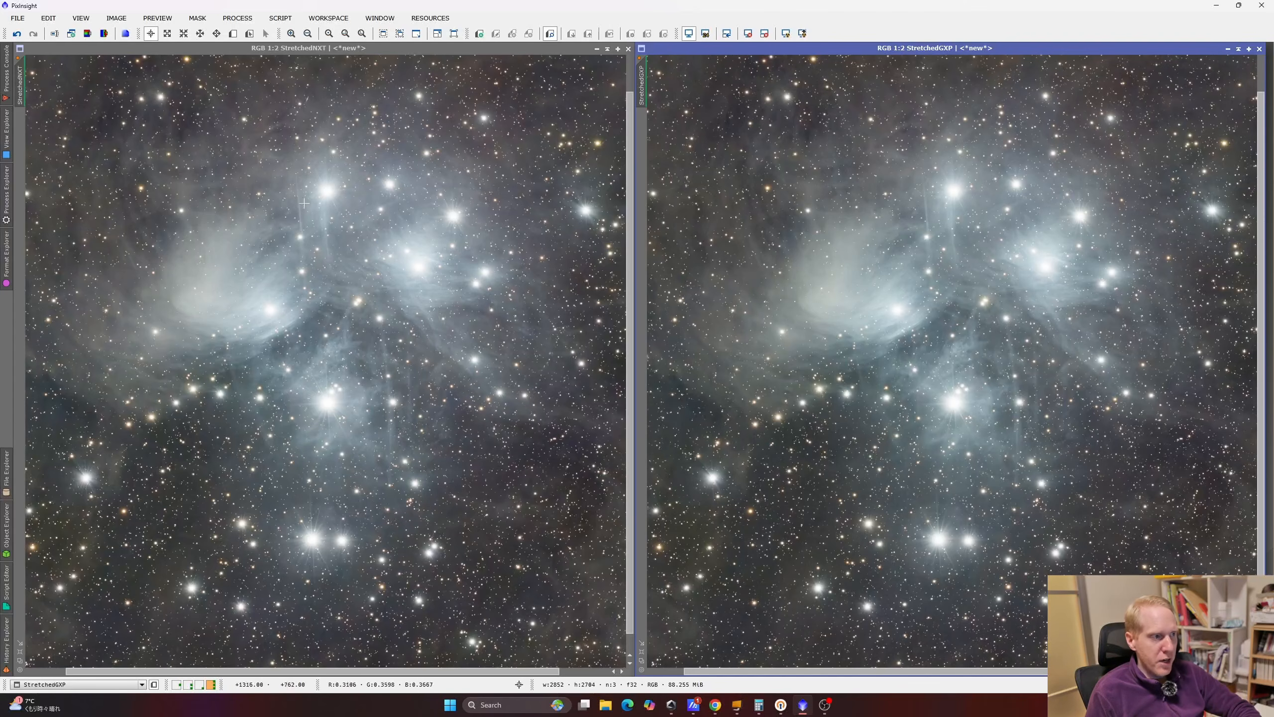
left_click(370, 302)
scroll(371, 301, "up", 2)
key("space")
left_click_drag(471, 258, 357, 414)
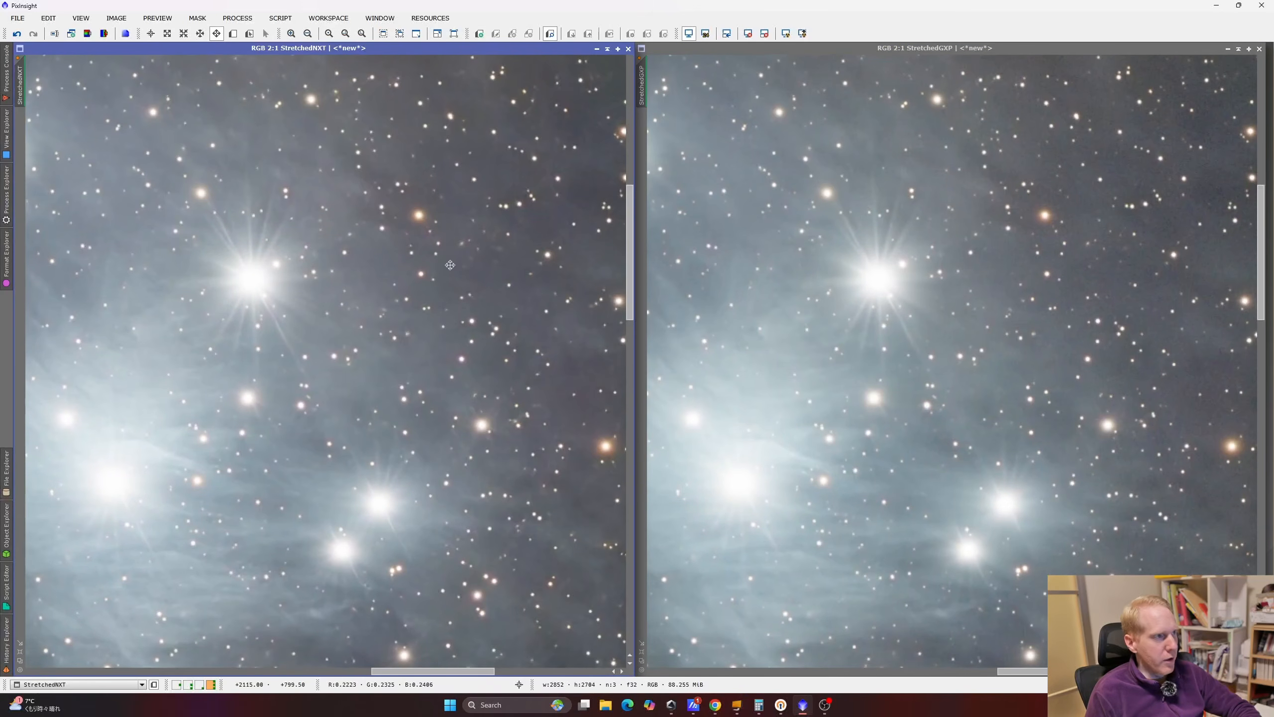
left_click_drag(490, 242, 224, 475)
left_click_drag(495, 228, 520, 458)
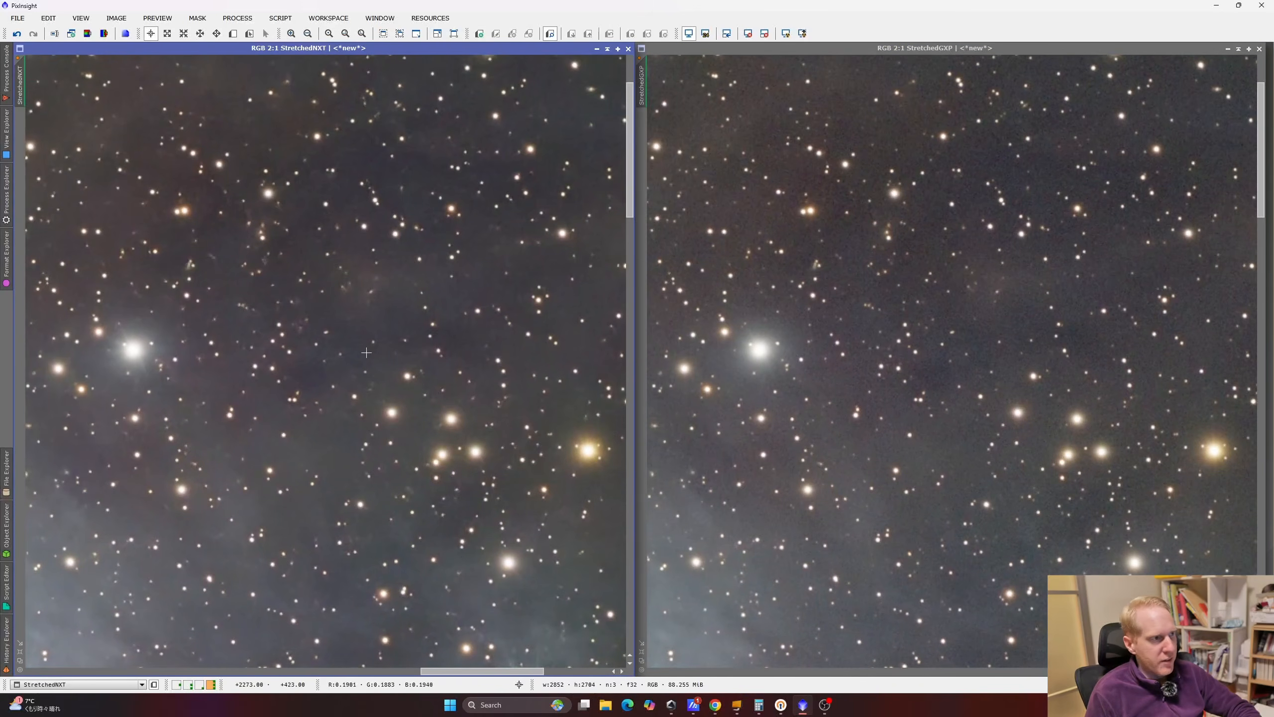
scroll(366, 352, "up", 1)
scroll(479, 360, "down", 1)
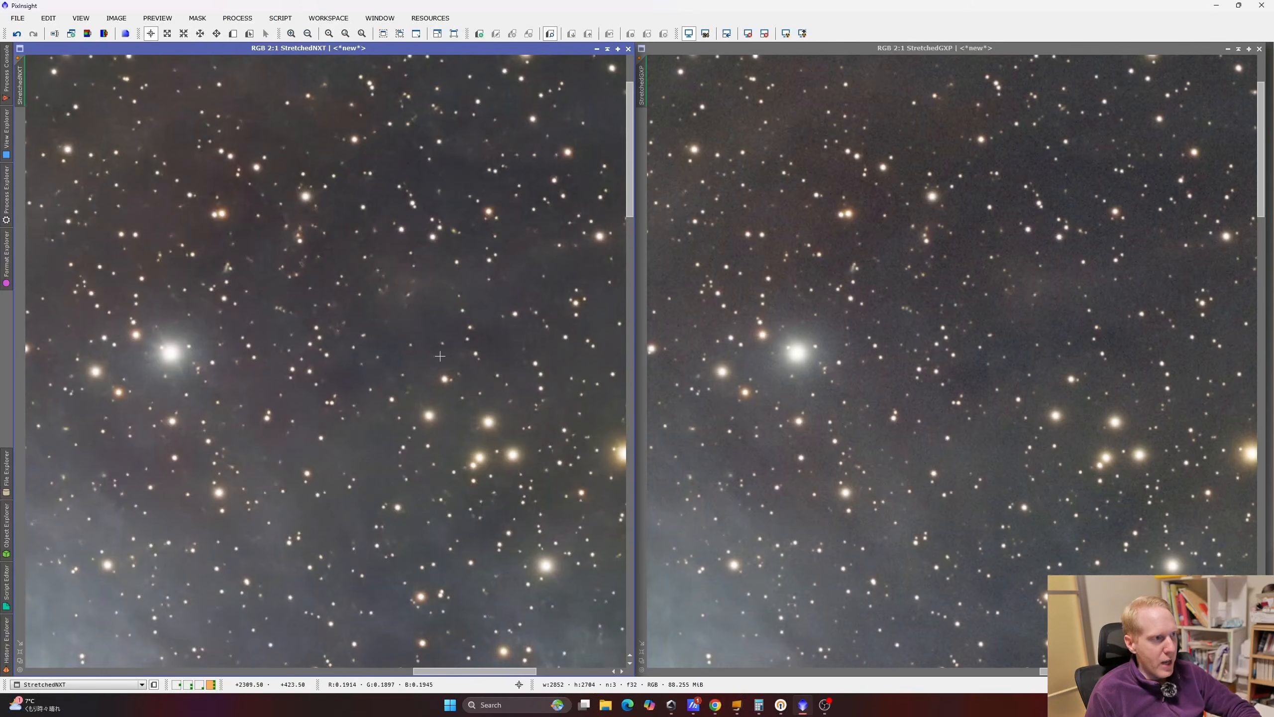
scroll(441, 362, "up", 1)
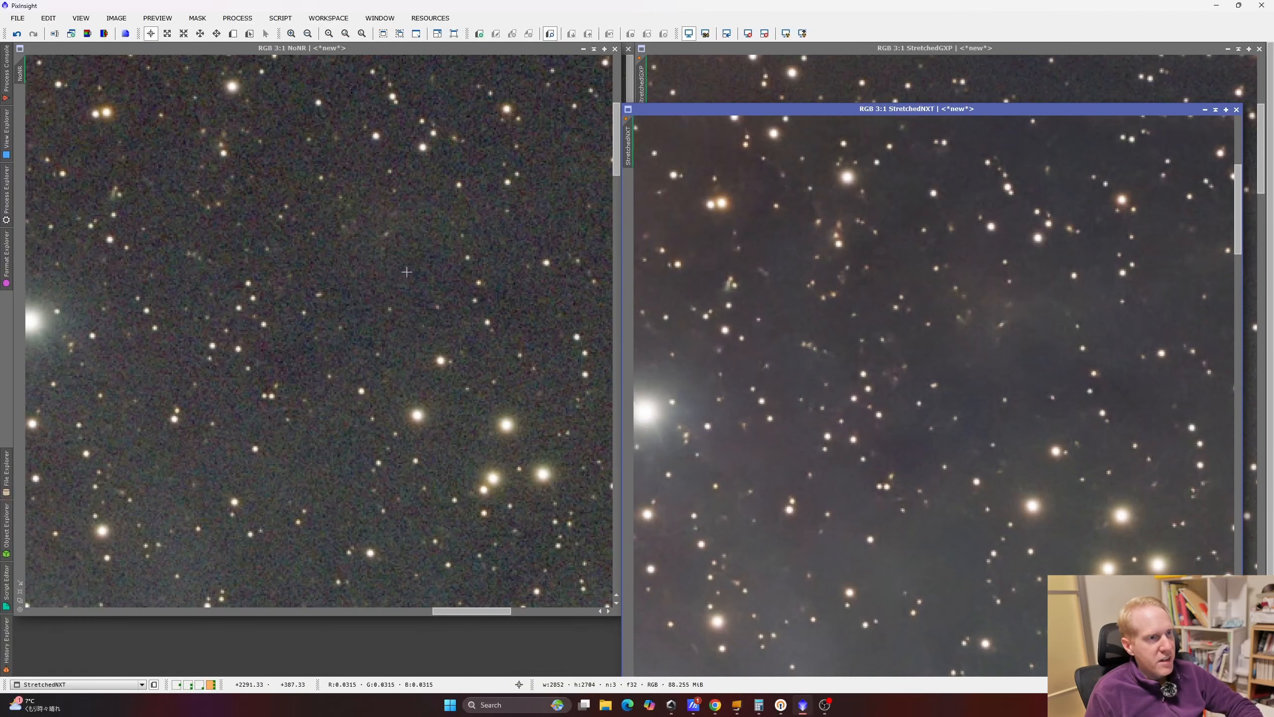
- Check the faint background objects in NoNR, StretchedNXT and StretchedGXP against each other, magnifying StretchedNXT to 5:1
left_click(387, 303)
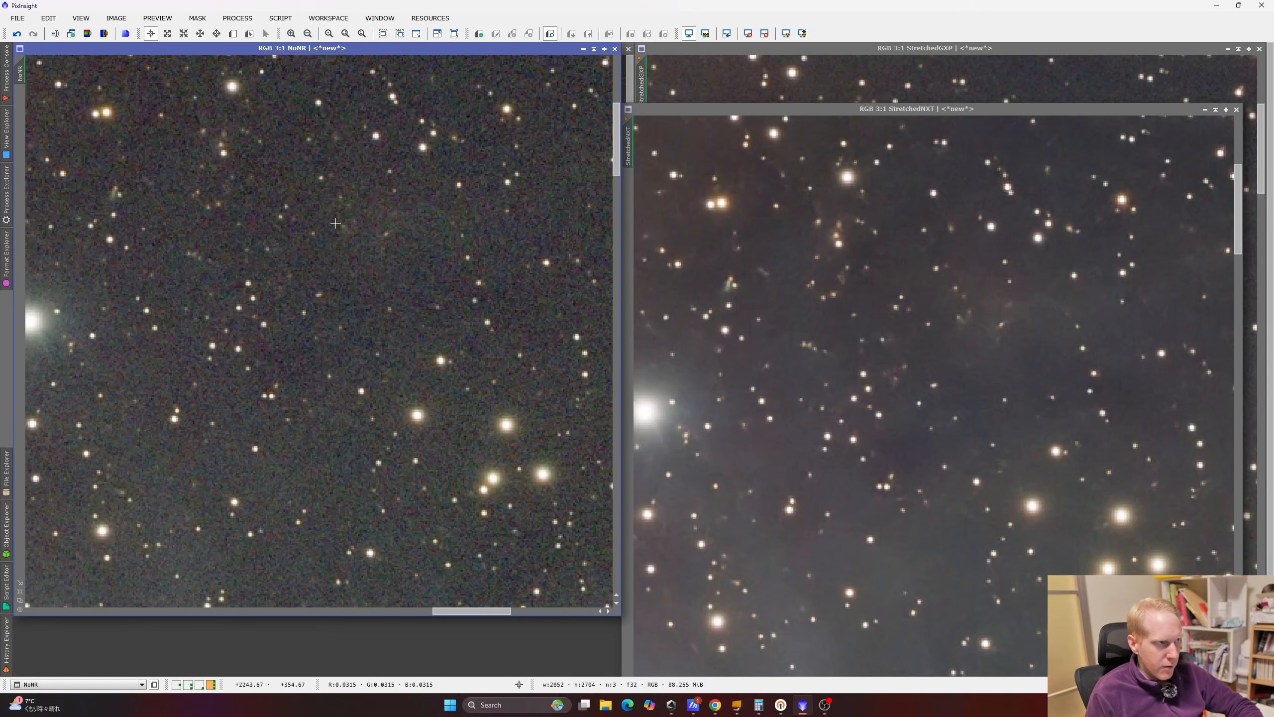
left_click(992, 314)
scroll(992, 314, "up", 2)
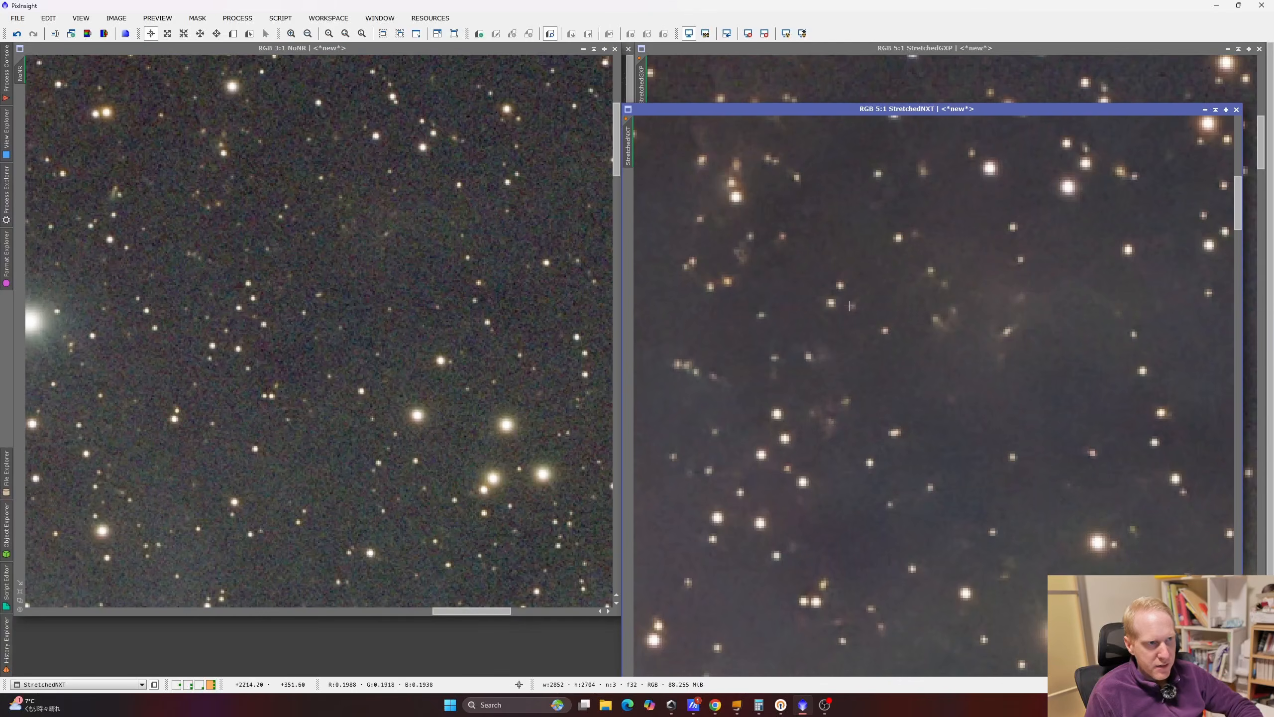
scroll(979, 356, "down", 2)
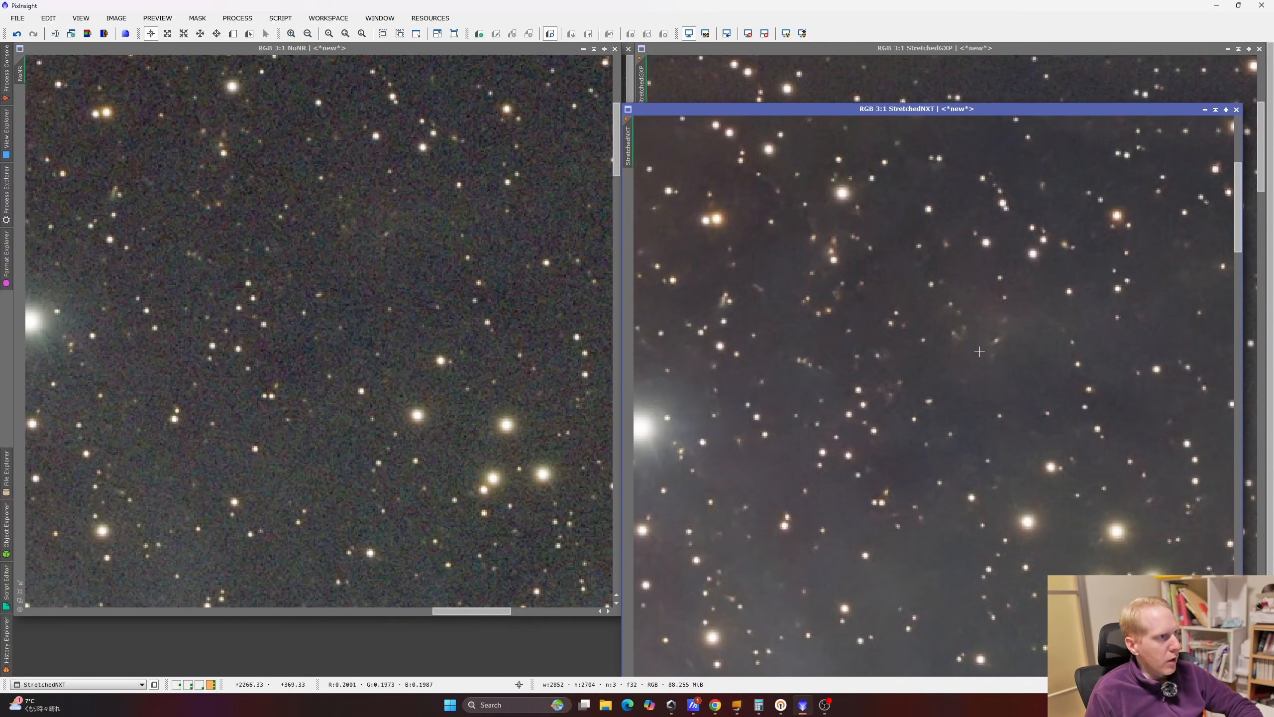
left_click(921, 81)
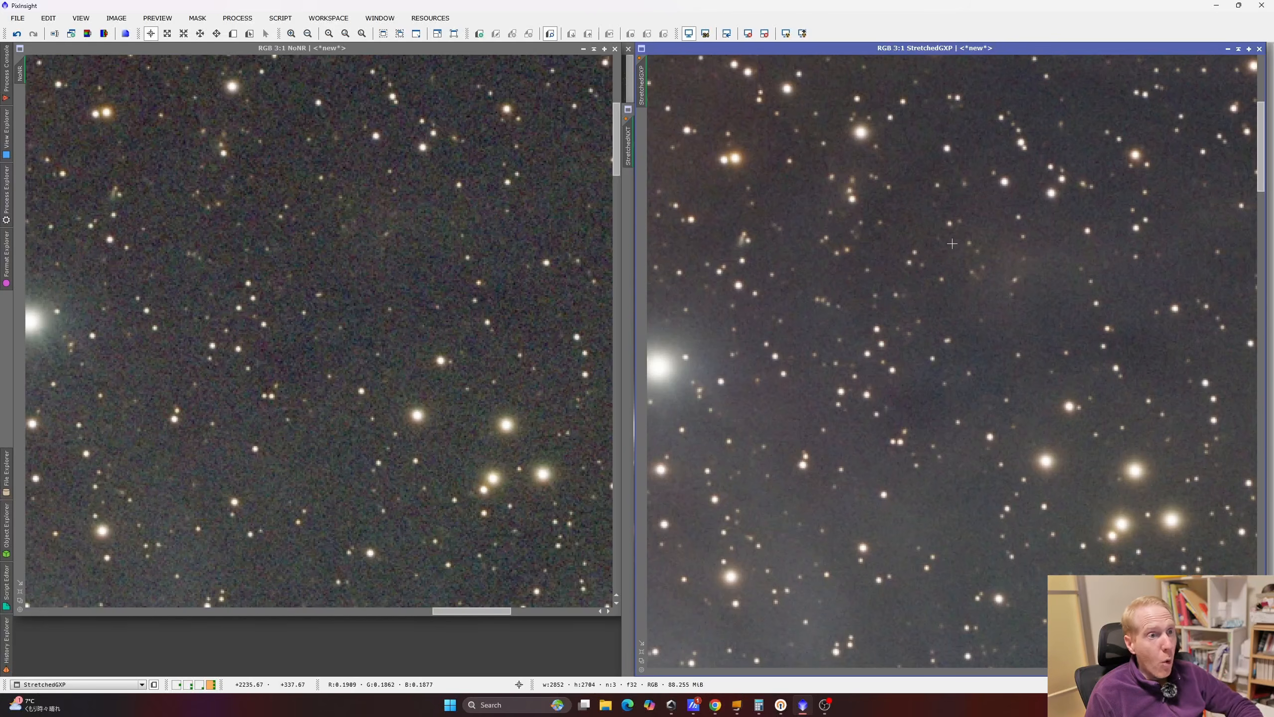
- Bring StretchedNXT forward between NoNR and StretchedGXP and compare the same faint stars at 7:1
double_click(628, 150)
left_click_drag(941, 113, 328, 54)
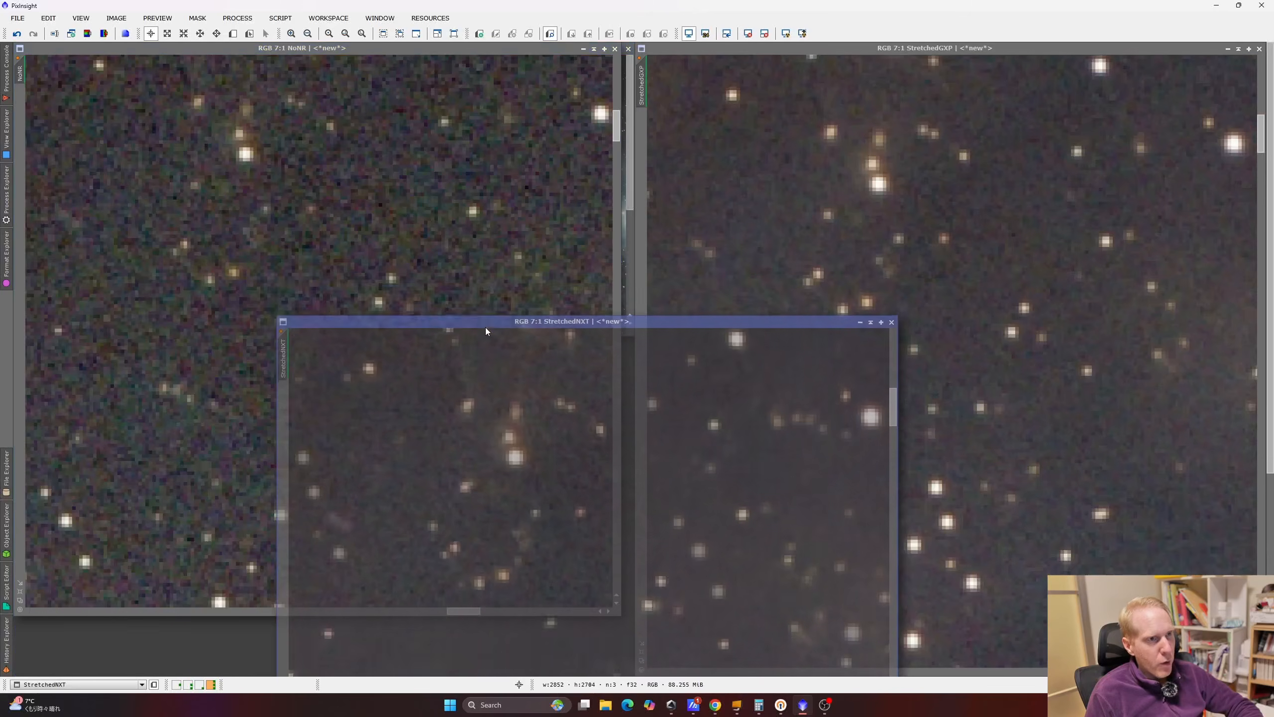
left_click_drag(486, 327, 503, 297)
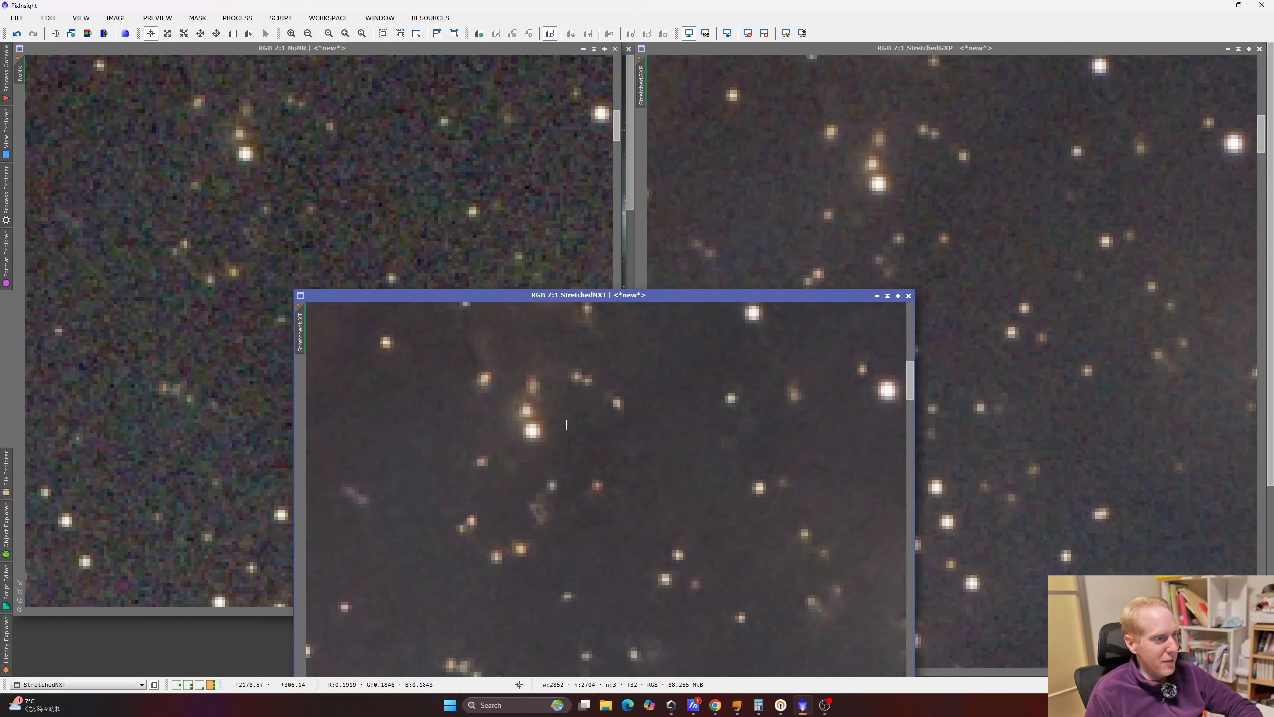
left_click_drag(517, 288, 518, 349)
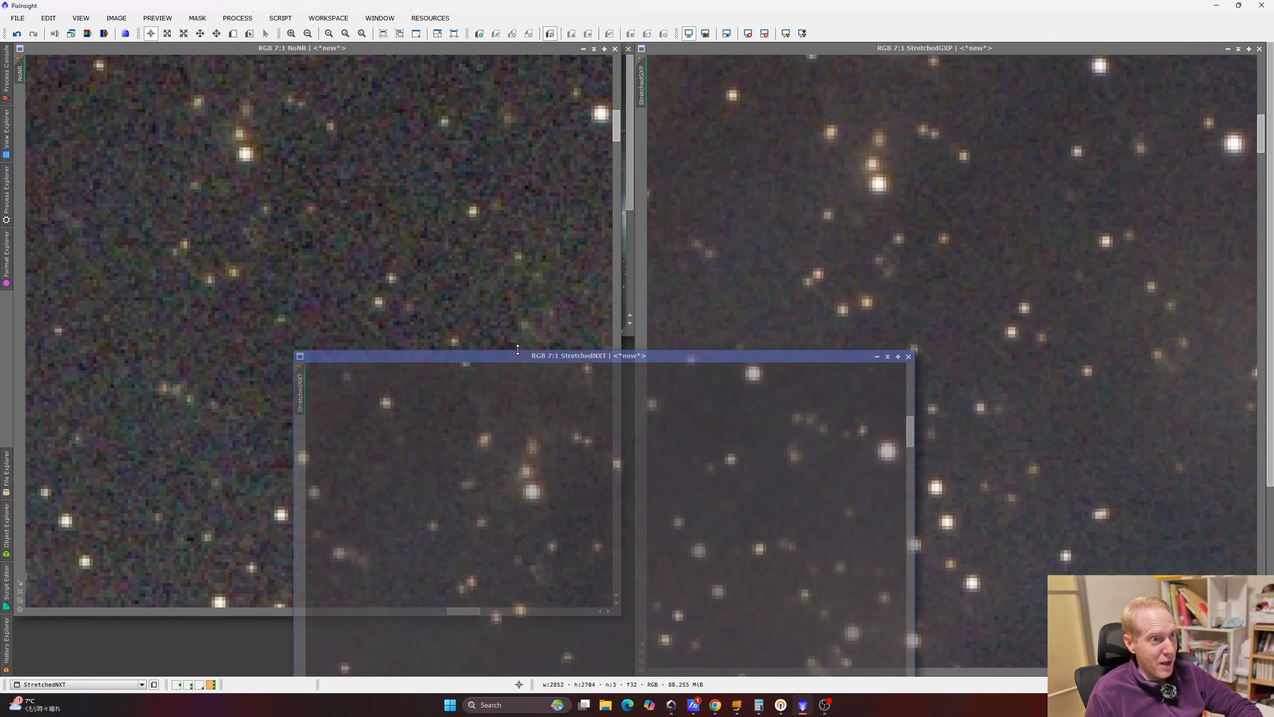
- Place StretchedNXT over NoNR, make its window taller, and compare it with StretchedGXP at 2:1 from background to nebula
left_click_drag(608, 355, 318, 51)
scroll(395, 289, "down", 5)
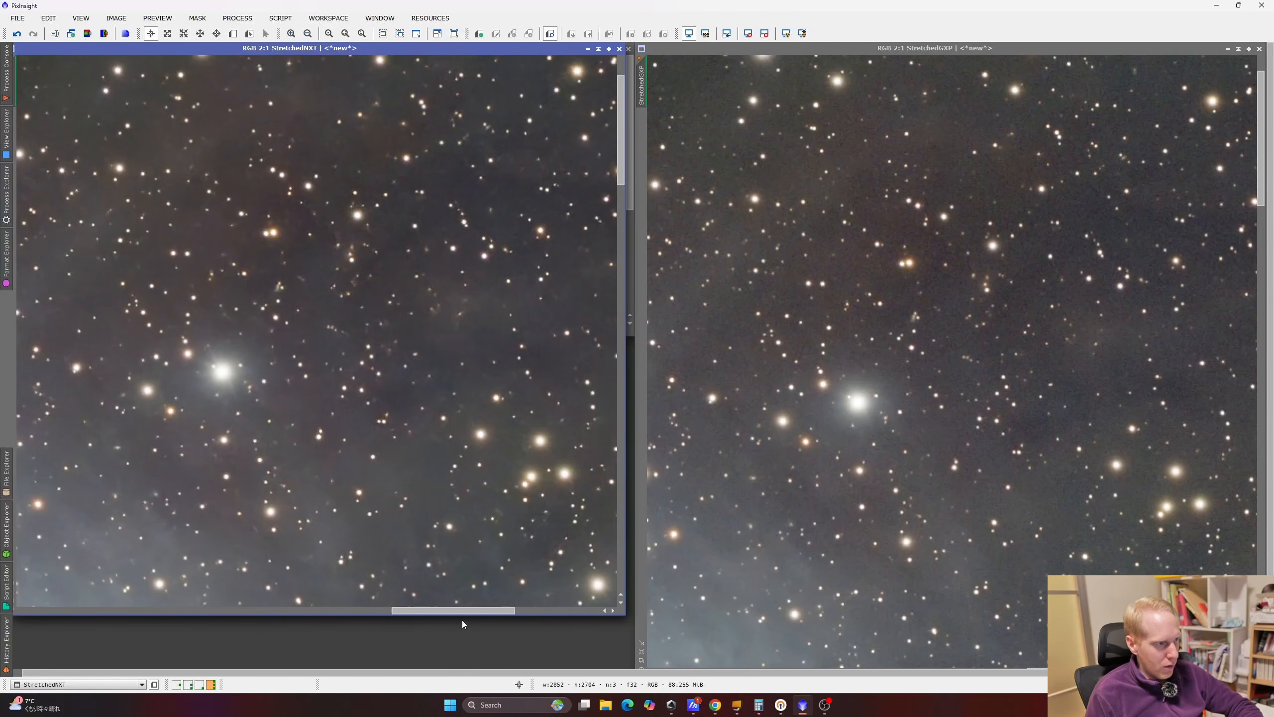
left_click_drag(459, 617, 462, 663)
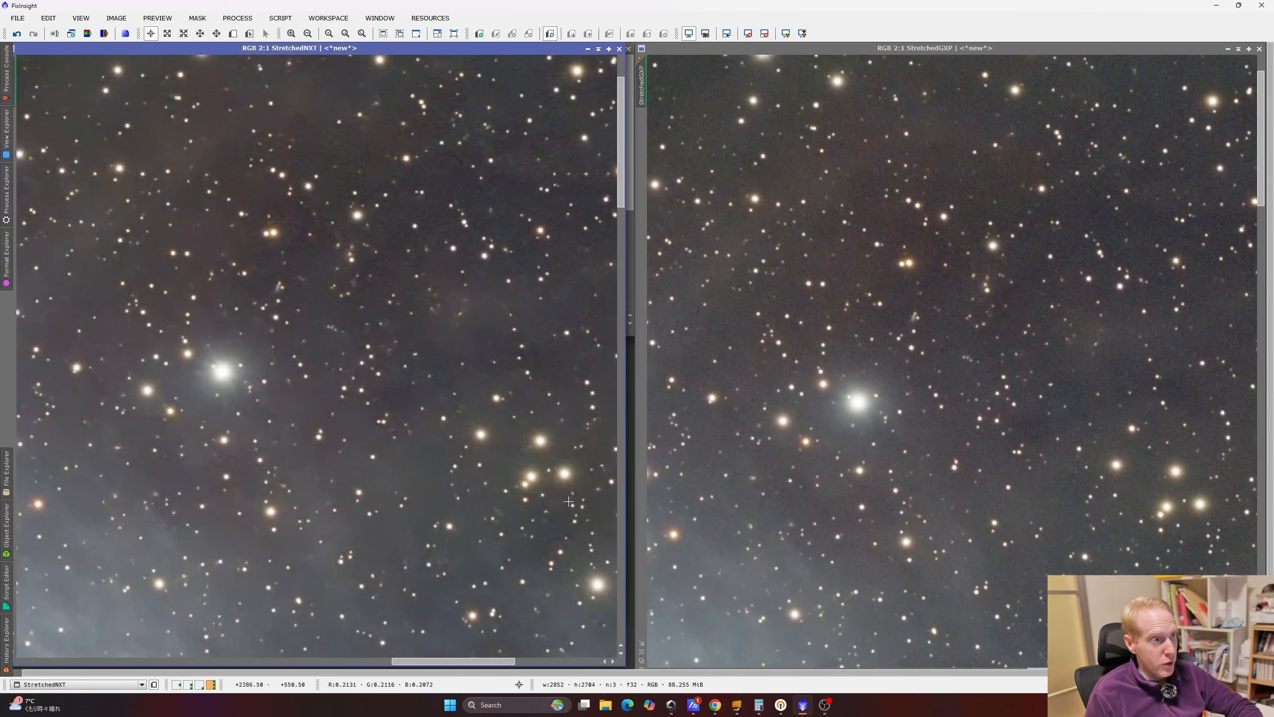
scroll(417, 453, "down", 1)
scroll(335, 456, "up", 1)
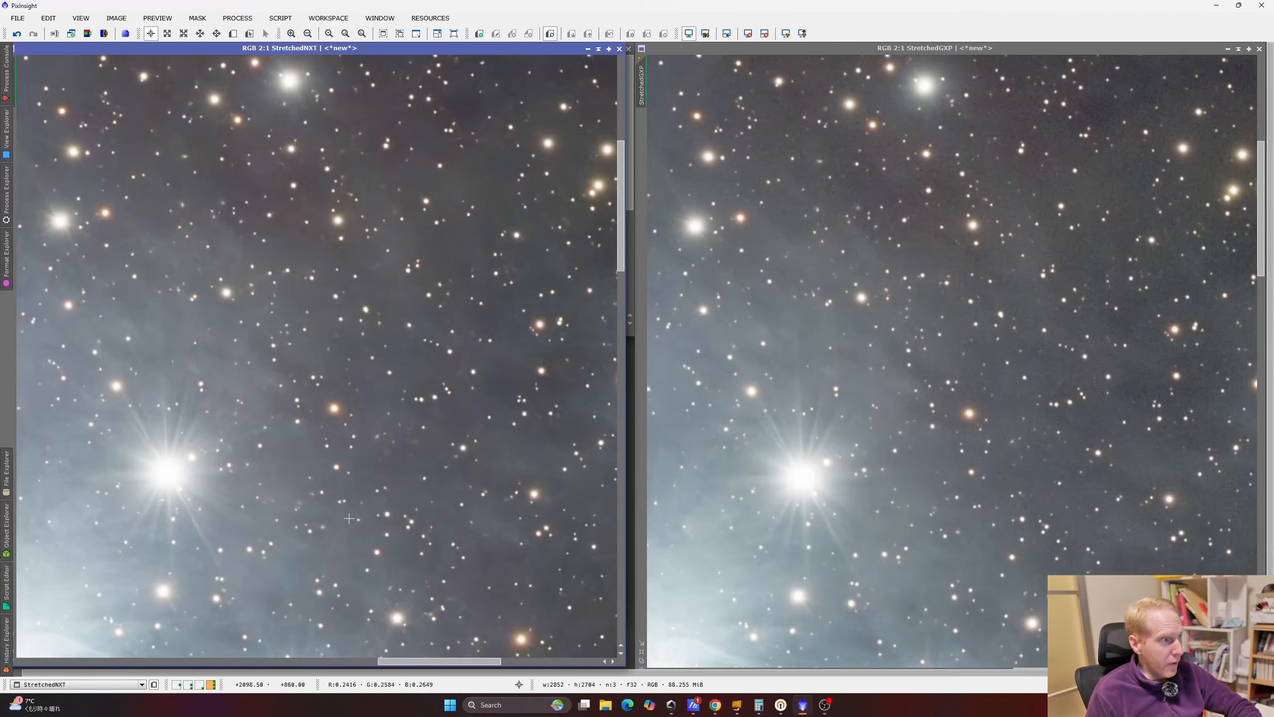
left_click_drag(259, 472, 549, 292)
left_click_drag(321, 474, 520, 387)
left_click_drag(276, 500, 532, 351)
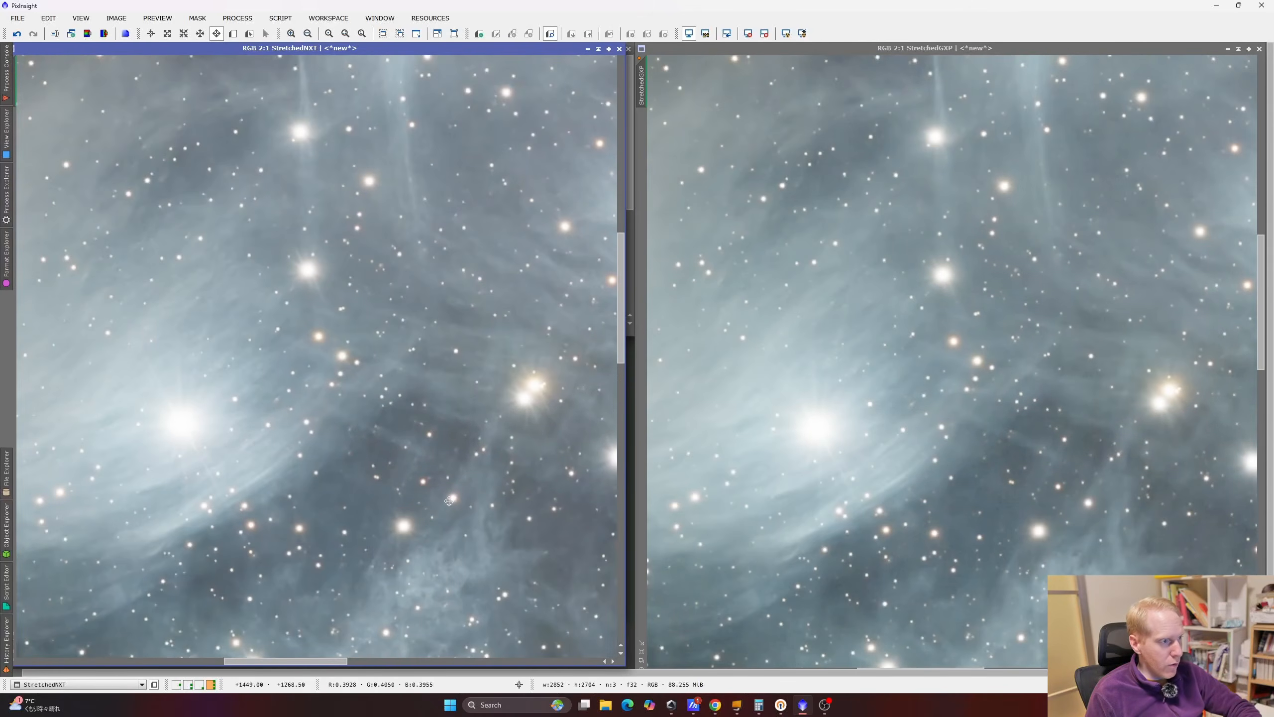
- Examine the central nebula wisps in StretchedNXT and StretchedGXP at 4:1 to 6:1, ending with the 1:2 overview
scroll(448, 501, "up", 3)
left_click_drag(496, 508, 381, 355)
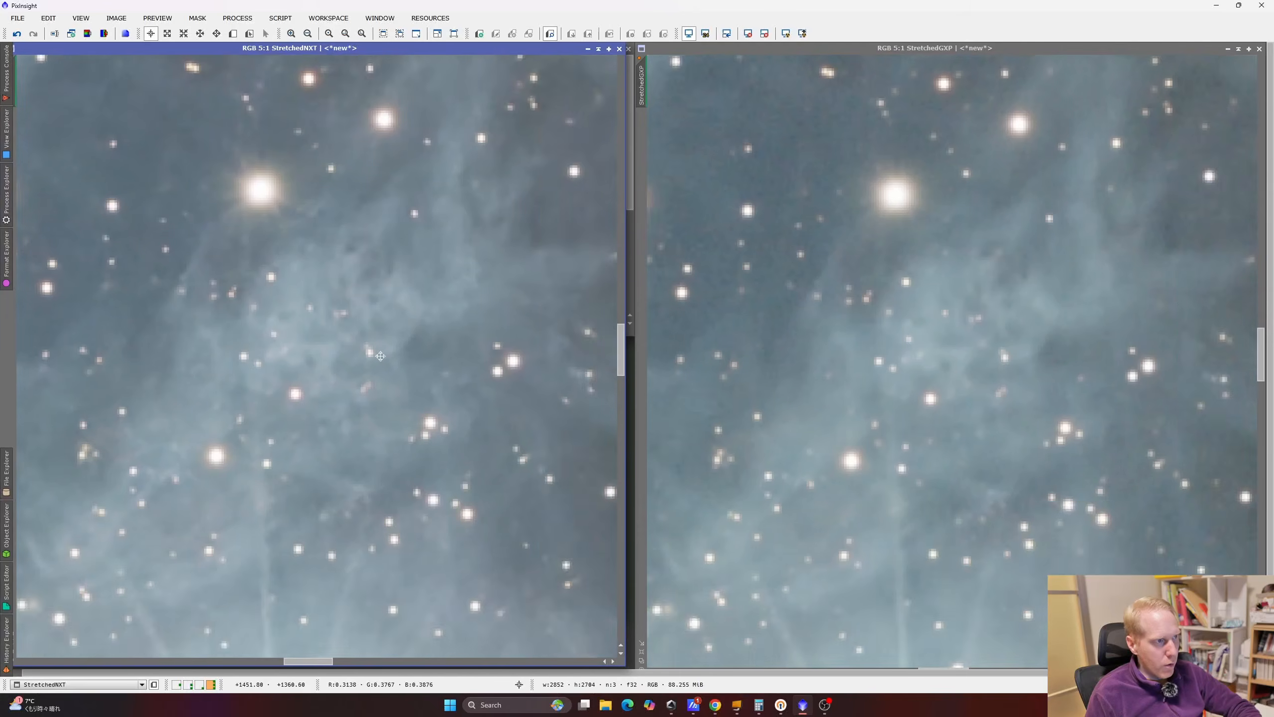
scroll(375, 339, "up", 1)
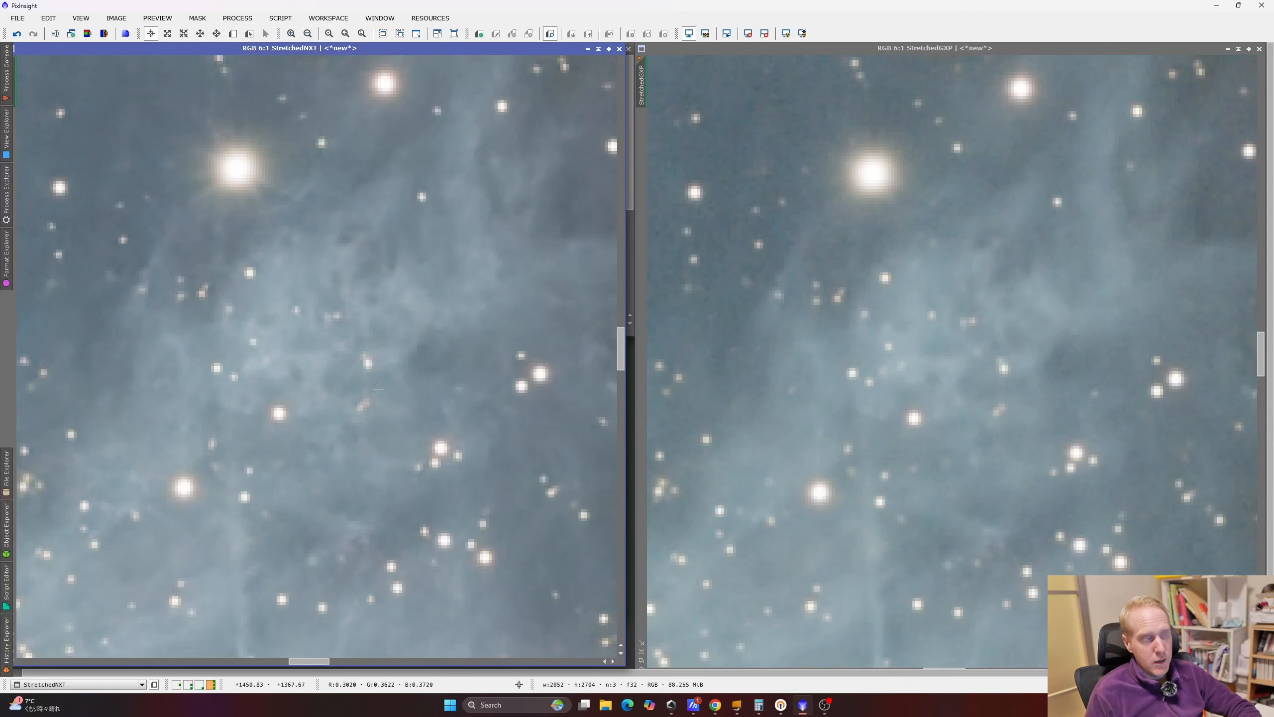
scroll(448, 235, "down", 2)
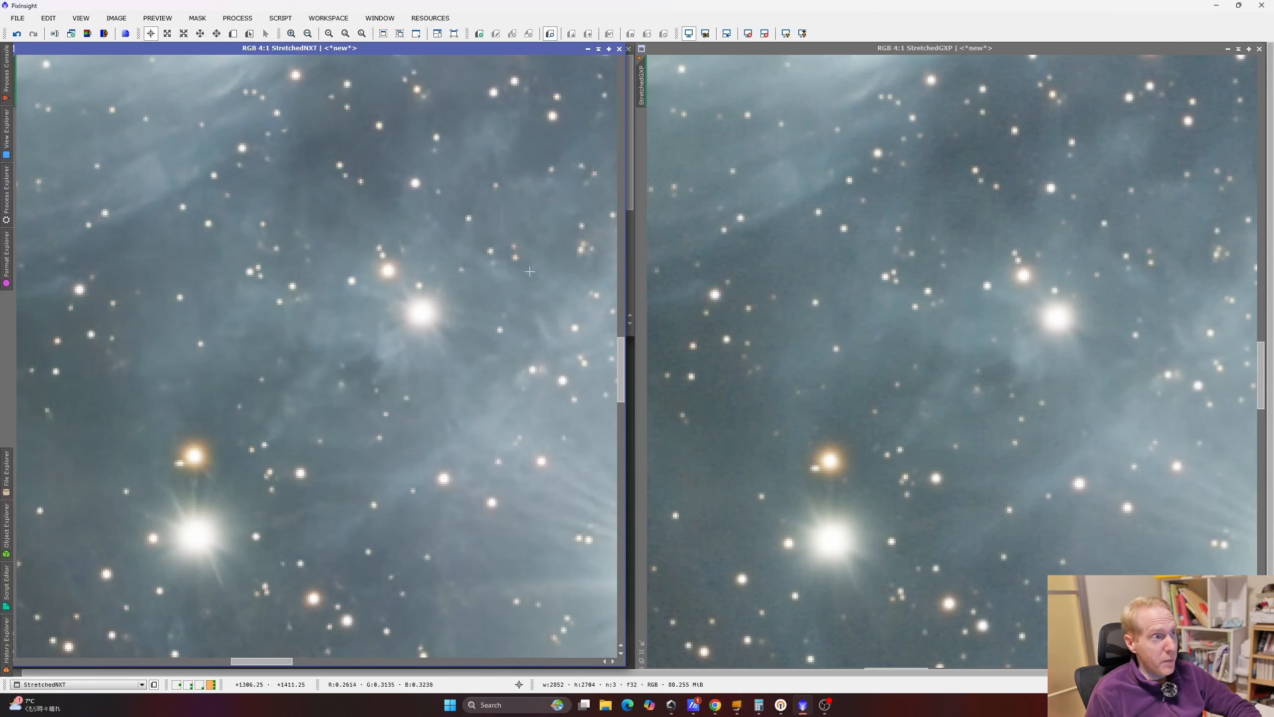
left_click_drag(540, 199, 289, 430)
left_click_drag(577, 220, 365, 417)
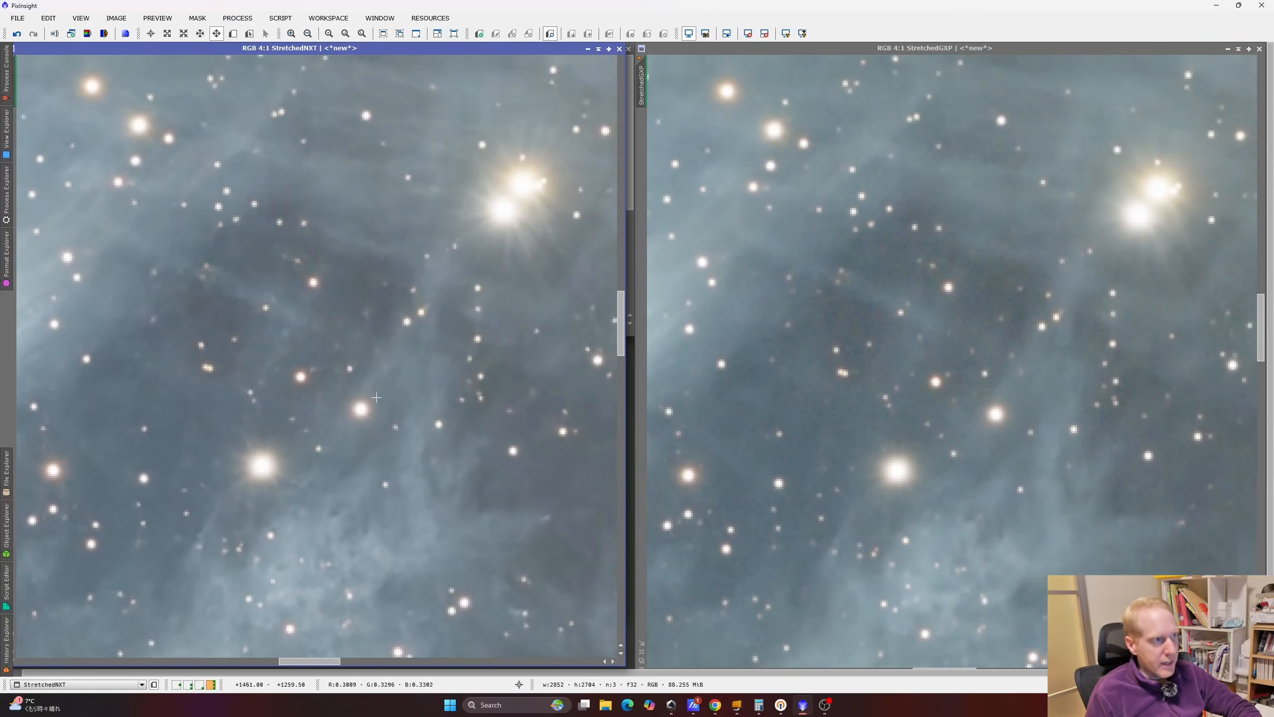
scroll(308, 303, "up", 1)
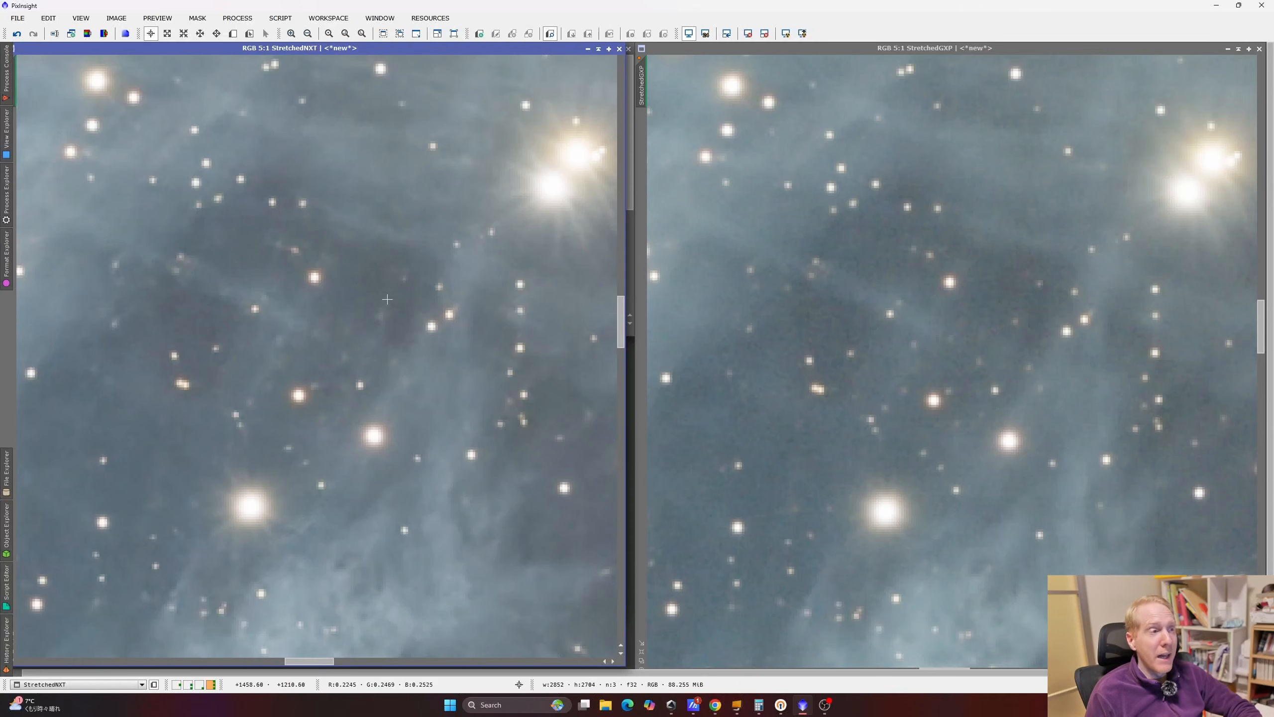
scroll(437, 310, "down", 8)
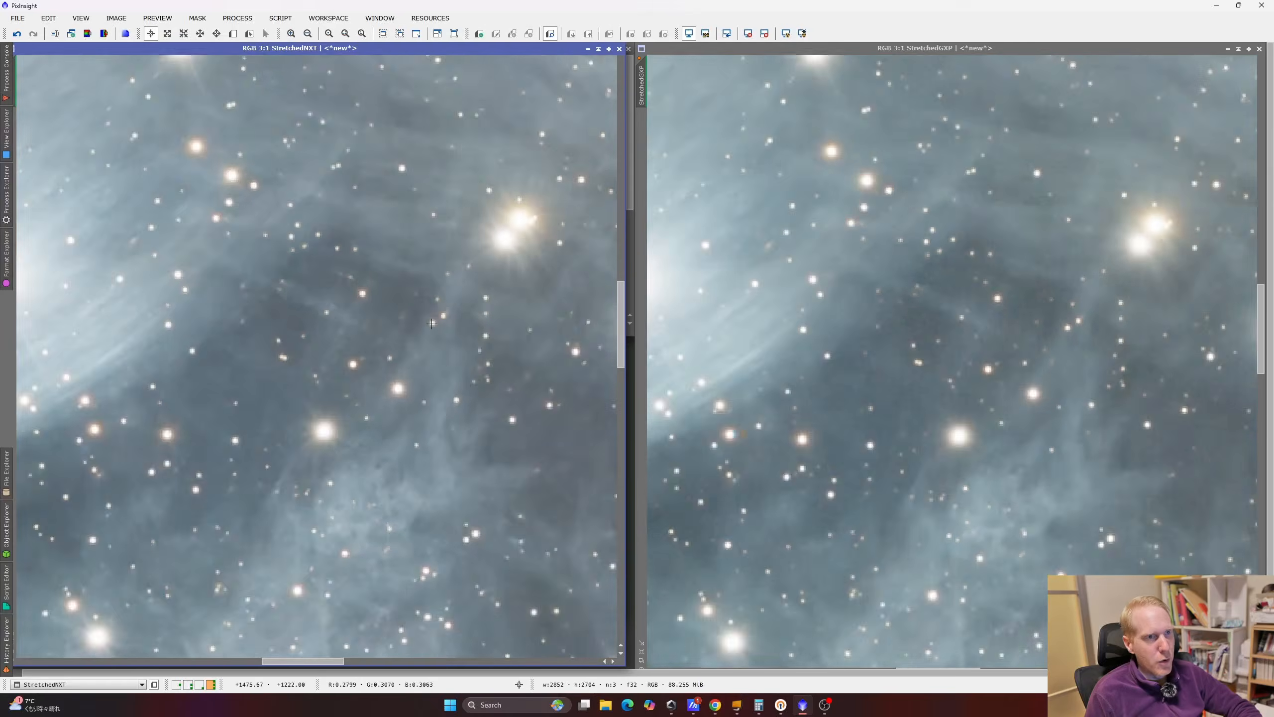
scroll(336, 277, "up", 2)
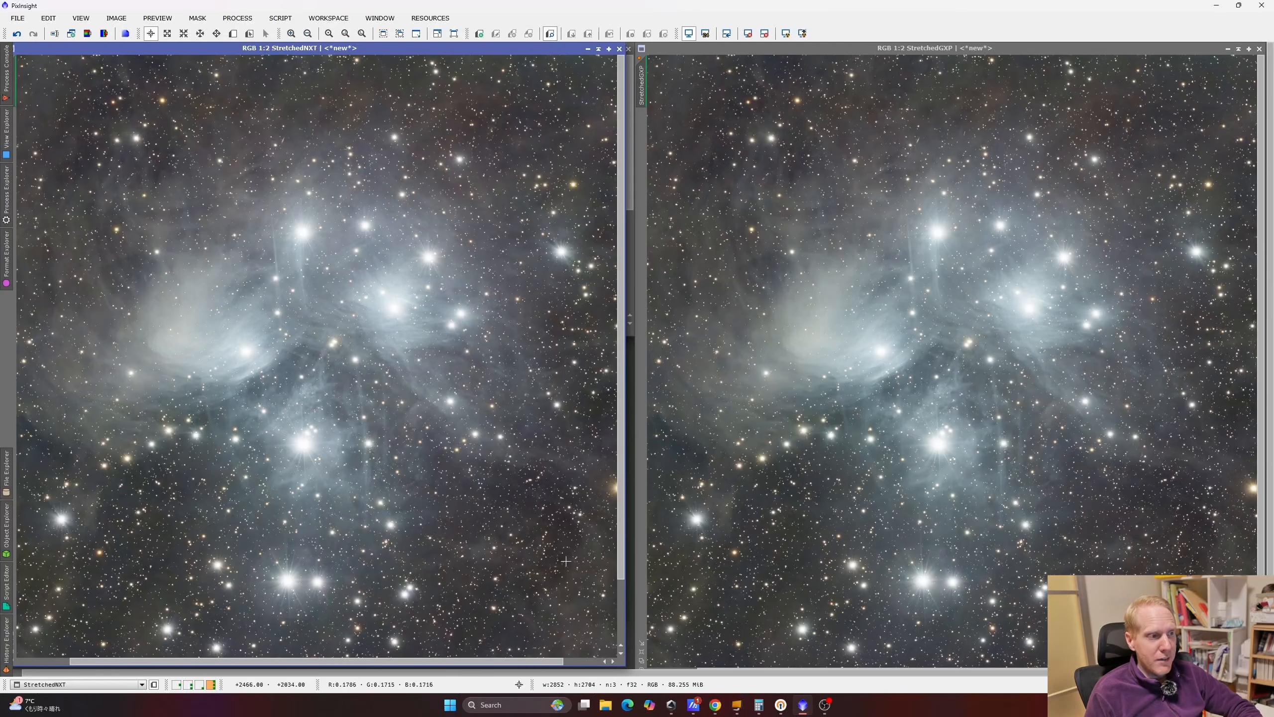
- Compare the dark lower star field in StretchedNXT and StretchedGXP at 4:1, and return to the 1:2 overview
scroll(481, 375, "up", 4)
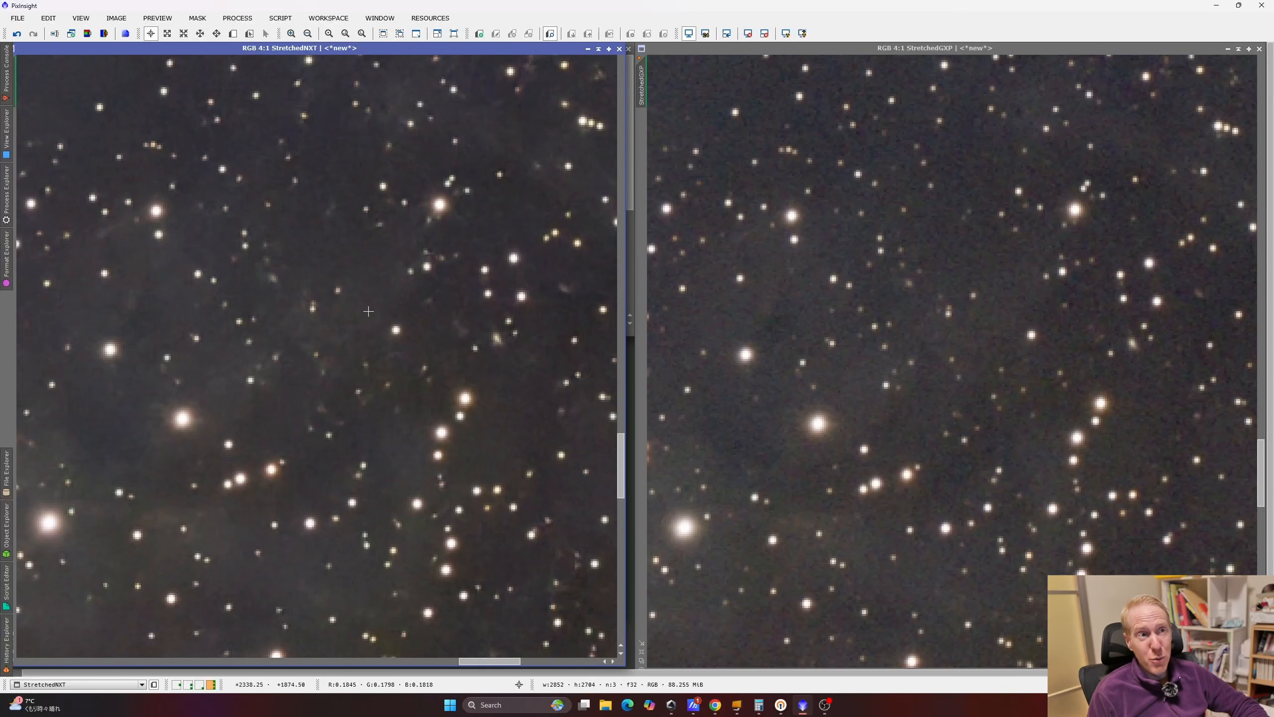
scroll(364, 332, "down", 8)
scroll(356, 359, "up", 4)
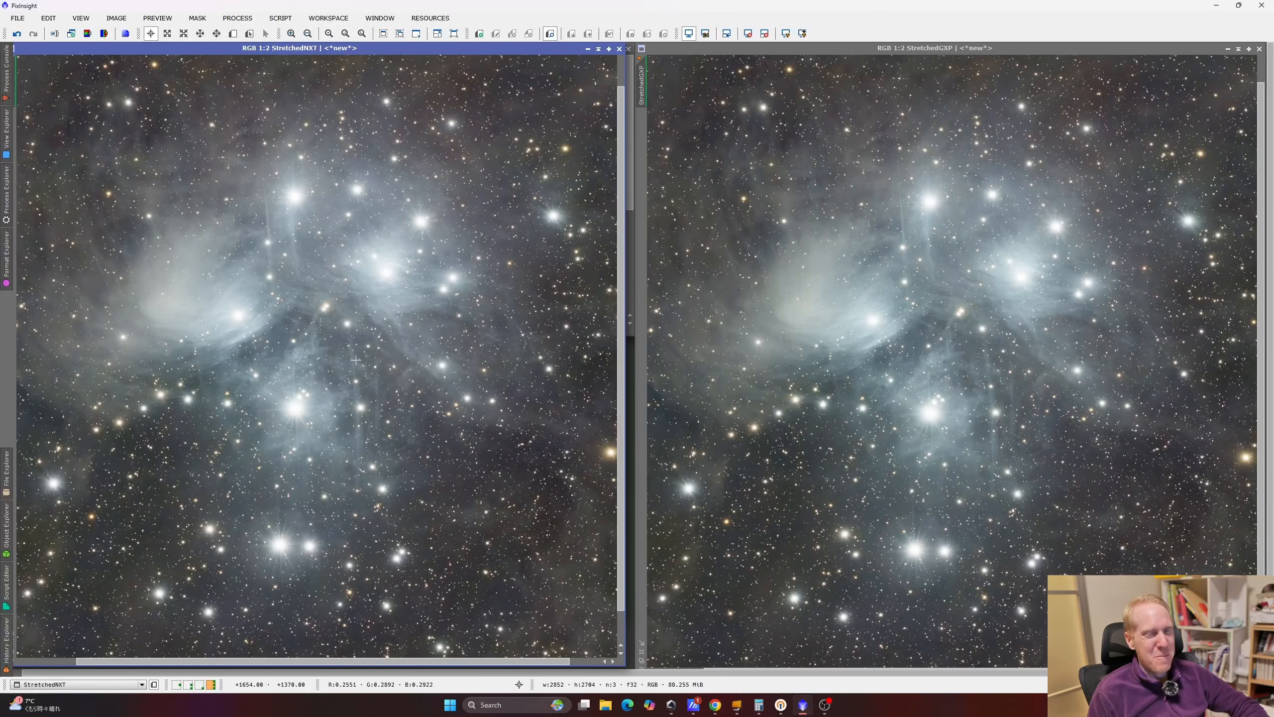